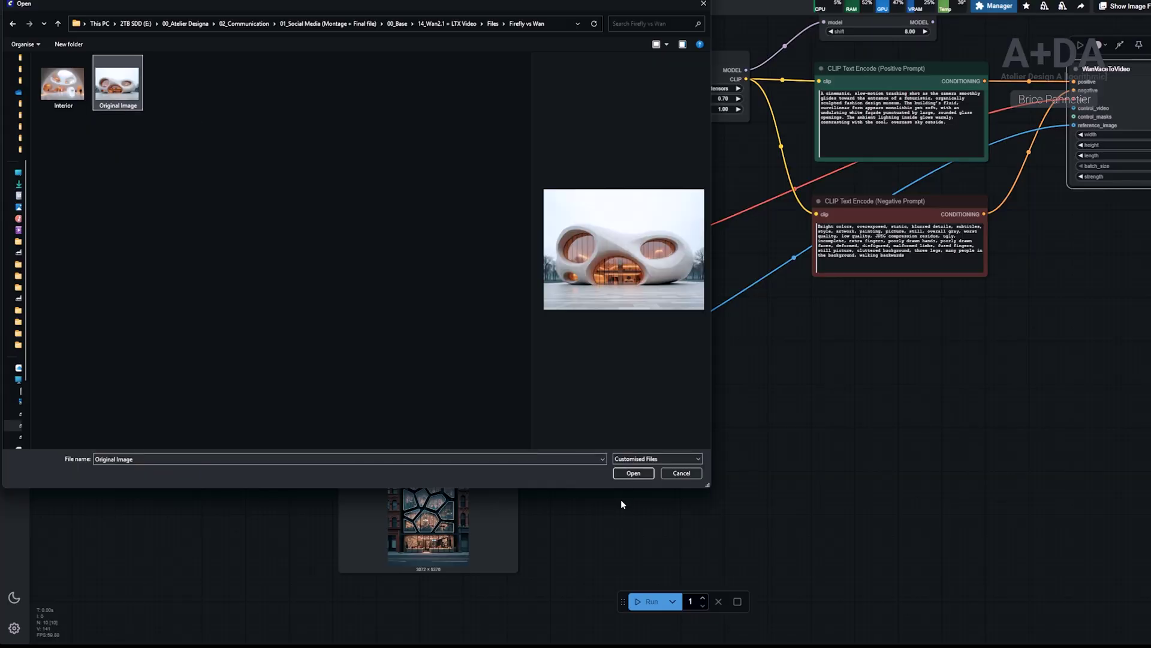
# Open Original Image.png in the Load Image node and drag the node beneath WanVaceToVideo.
pyautogui.click(633, 473)
pyautogui.scroll(3, 420, 539)
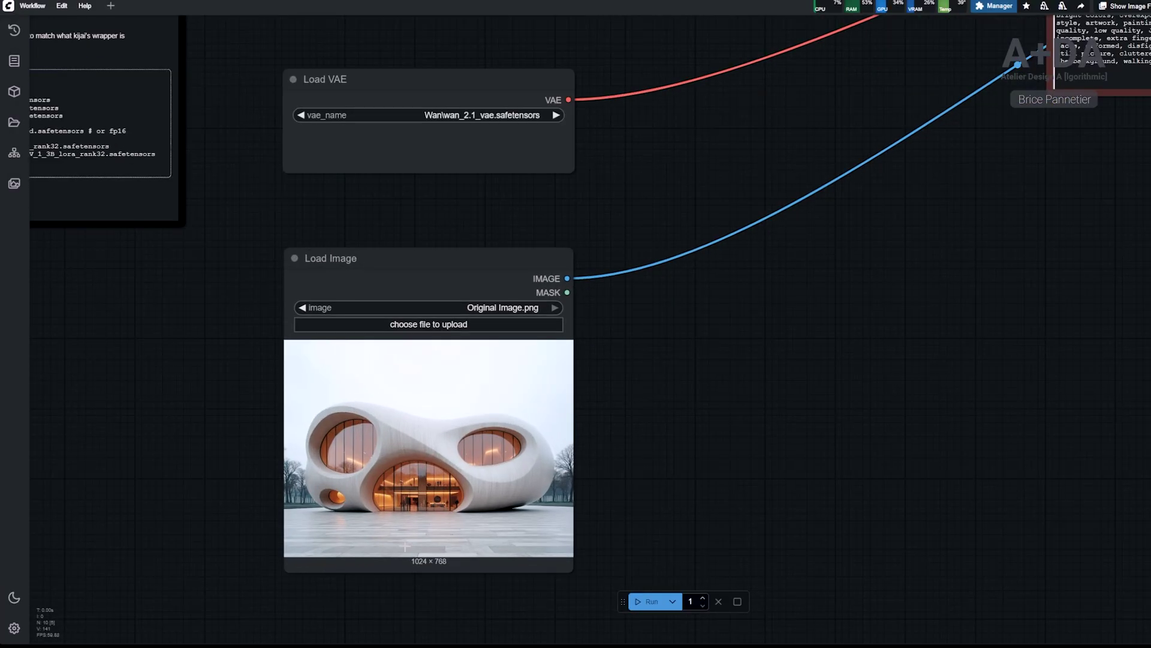
pyautogui.scroll(2, 418, 580)
pyautogui.scroll(-5, 367, 554)
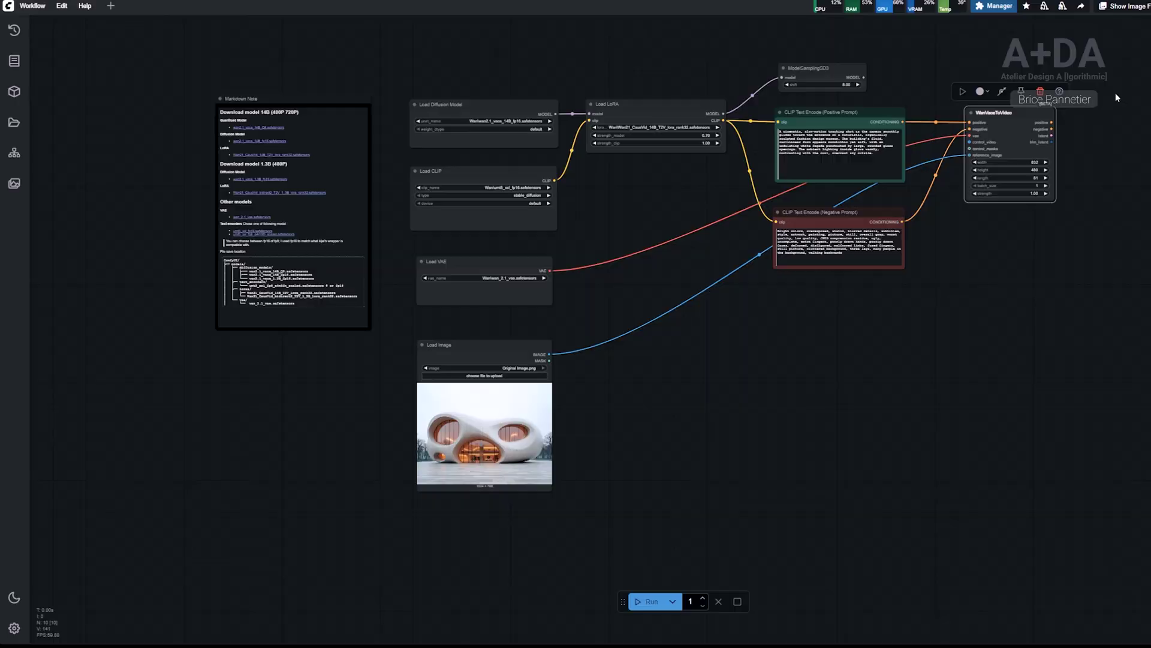
pyautogui.scroll(2, 380, 501)
pyautogui.moveTo(345, 401); pyautogui.dragTo(1000, 253)
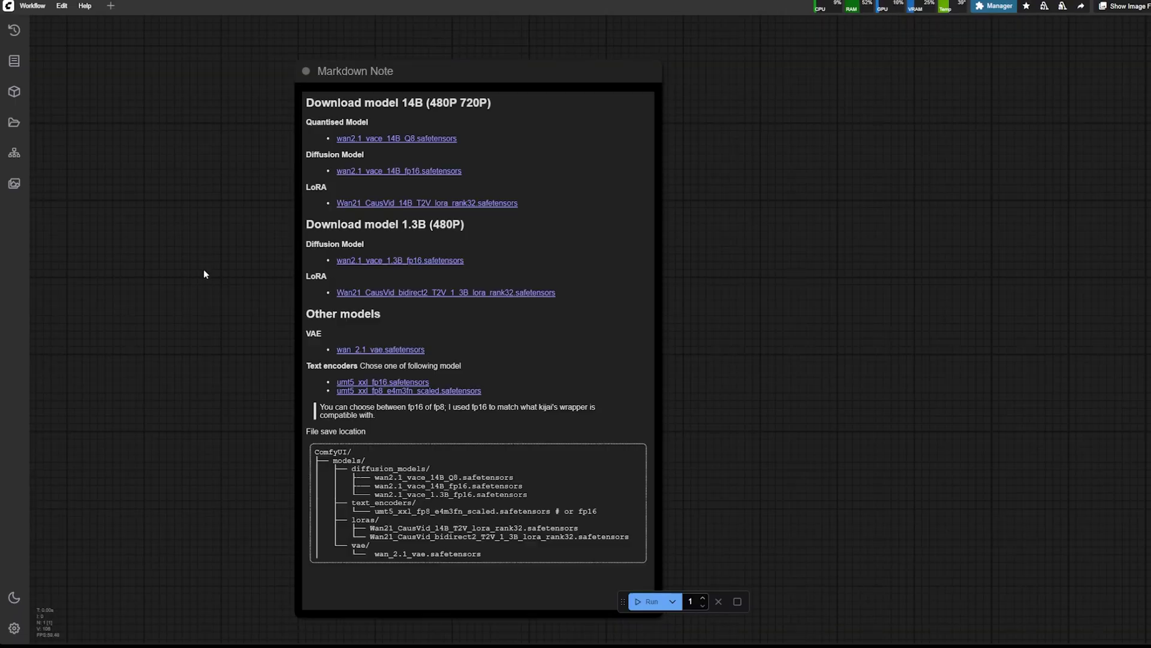
# Exit the note's raw markdown view and follow its quantised Q8 model download link.
pyautogui.scroll(-3, 203, 274)
pyautogui.doubleClick(402, 151)
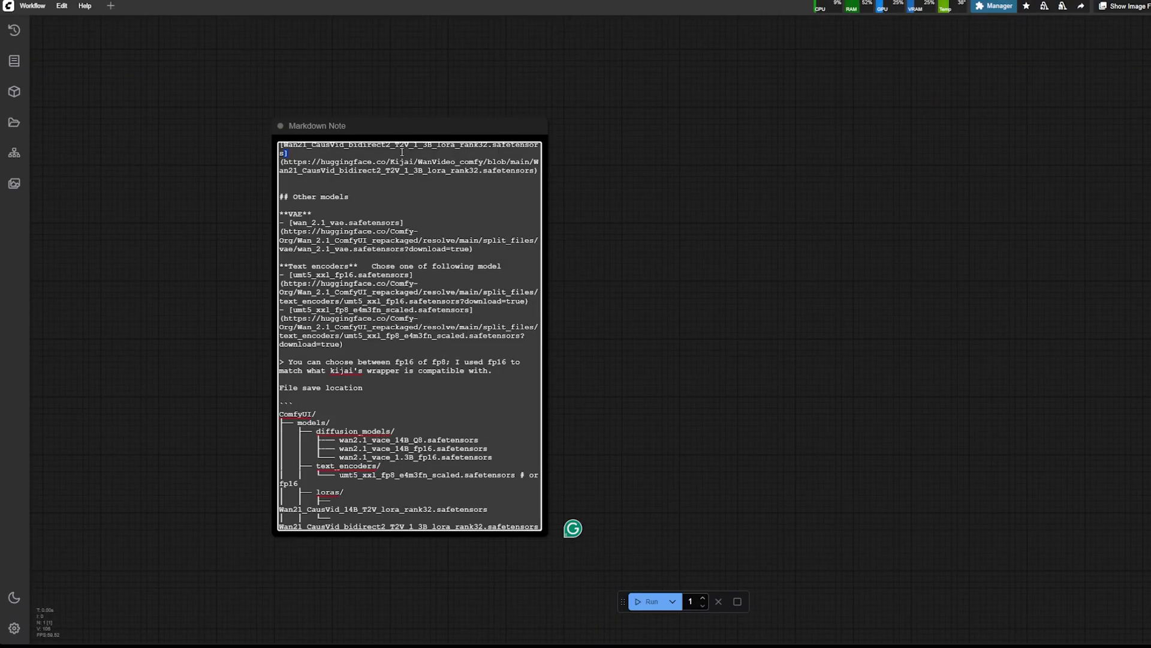
pyautogui.press('Escape')
pyautogui.click(352, 182)
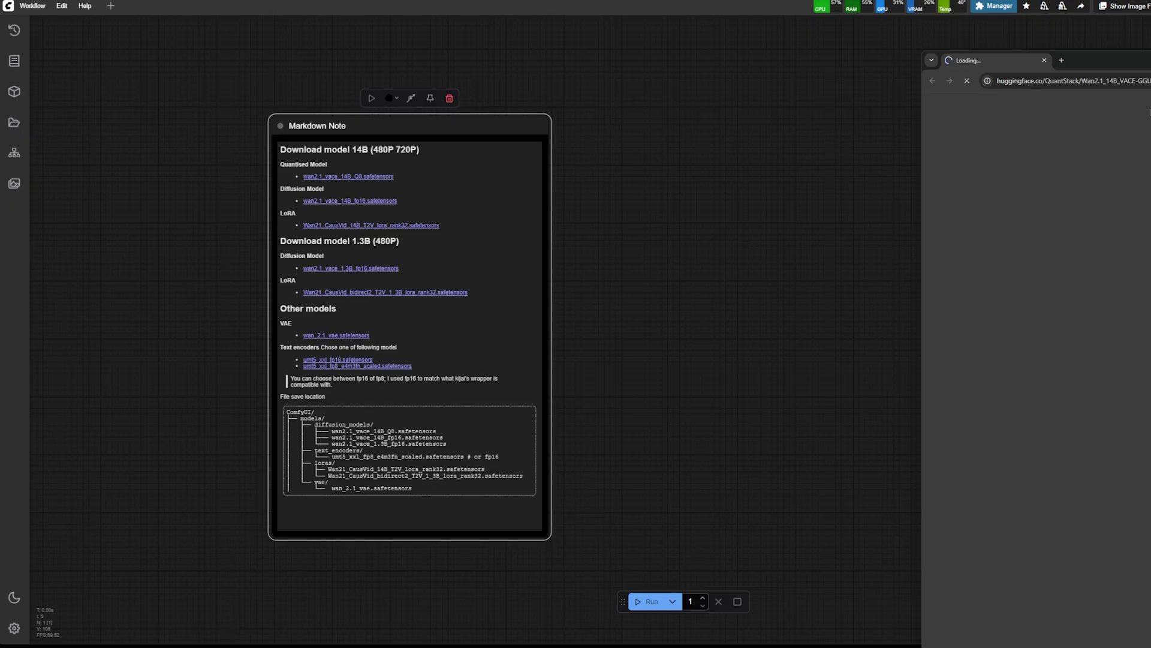
# Check Chrome's downloads, cancel the extra fp16 model download, and close the browser.
pyautogui.moveTo(1150, 10); pyautogui.dragTo(936, 15)
pyautogui.click(1116, 33)
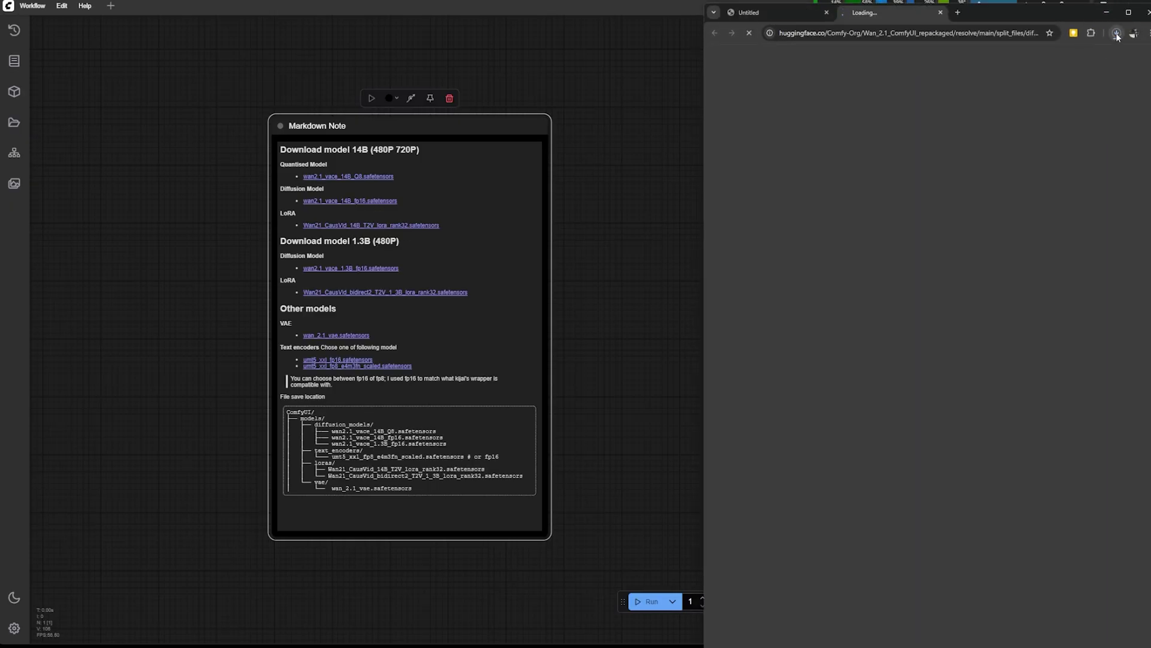
pyautogui.click(1116, 34)
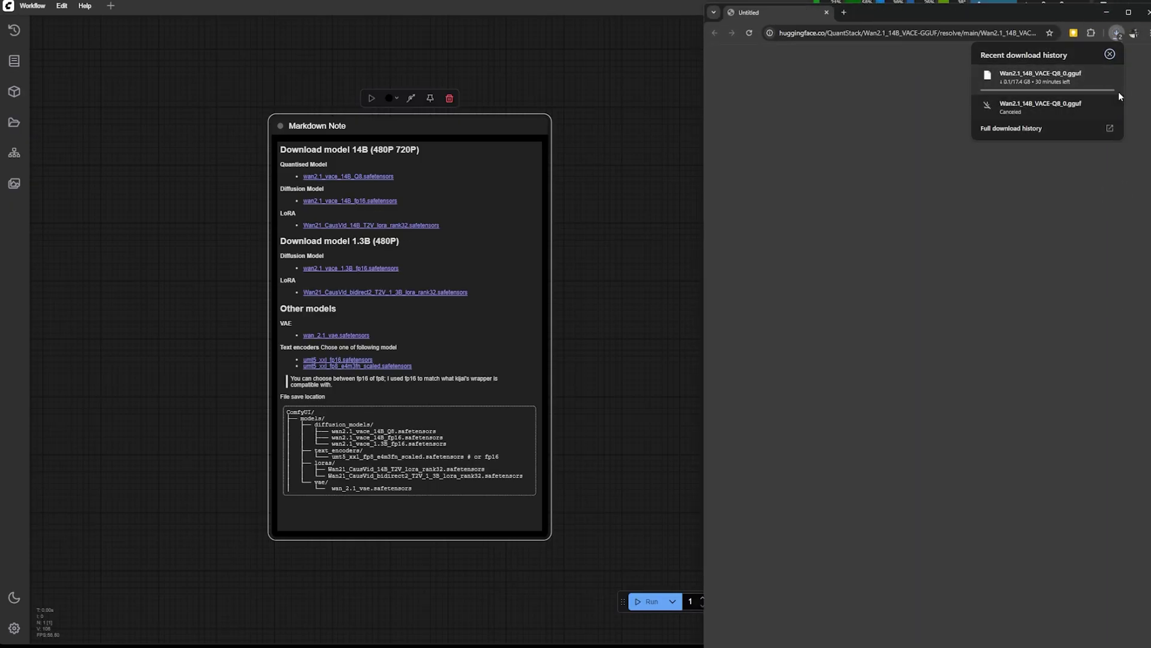
pyautogui.click(1114, 34)
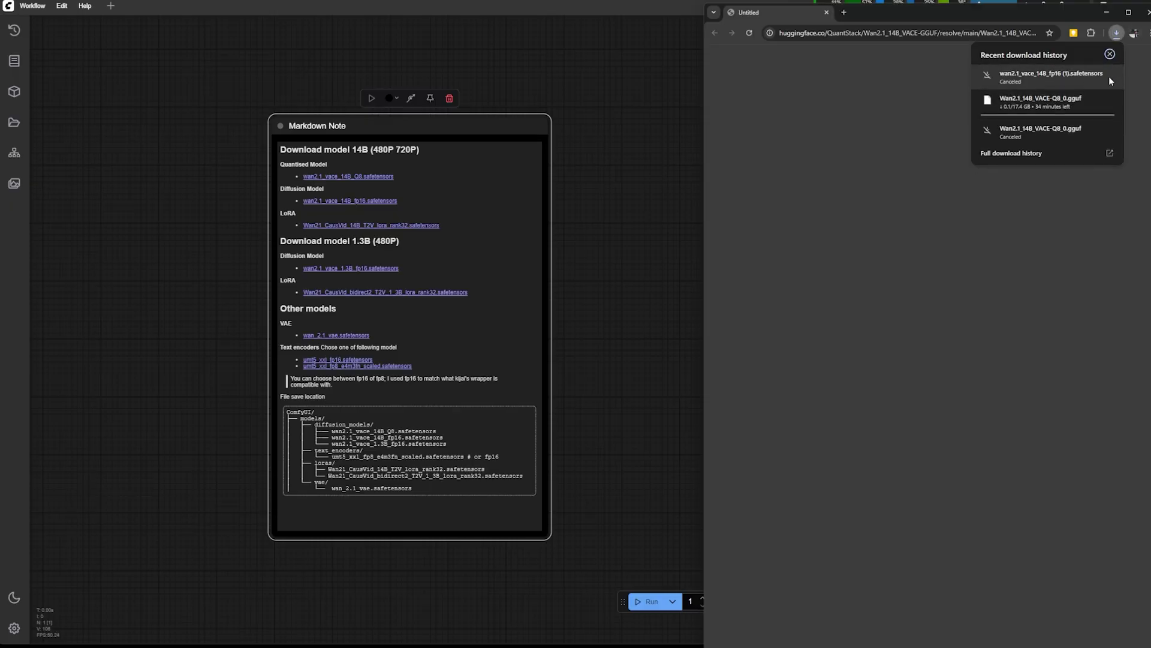
pyautogui.click(1109, 99)
pyautogui.click(1146, 12)
pyautogui.click(720, 138)
pyautogui.scroll(-2, 297, 220)
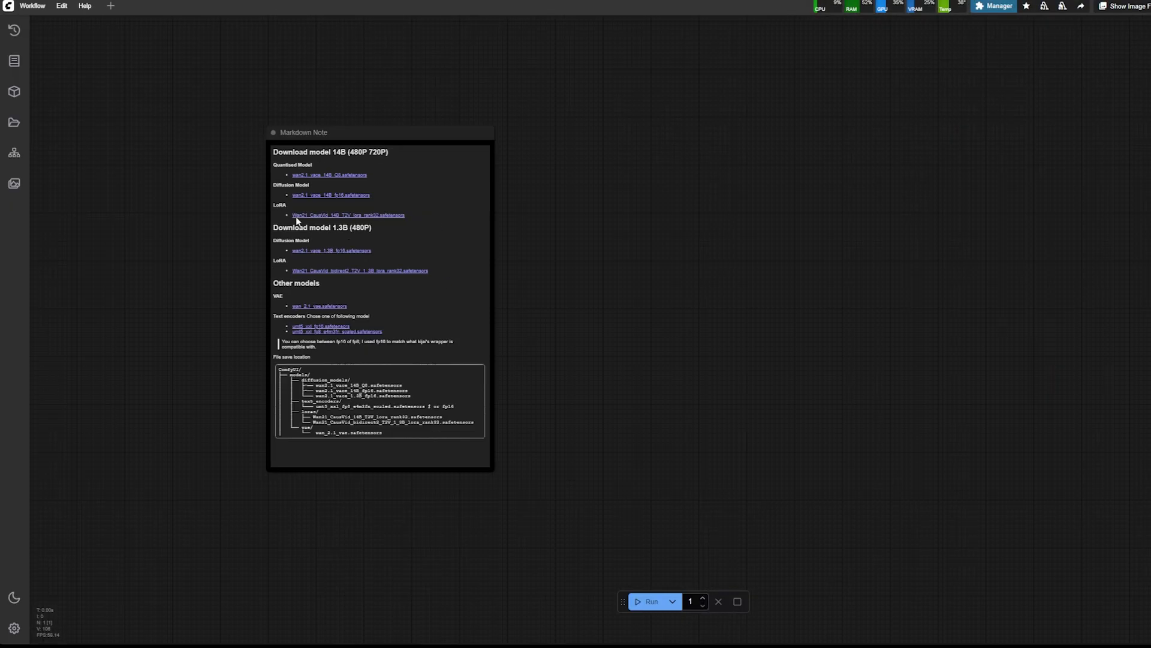
pyautogui.scroll(3, 436, 242)
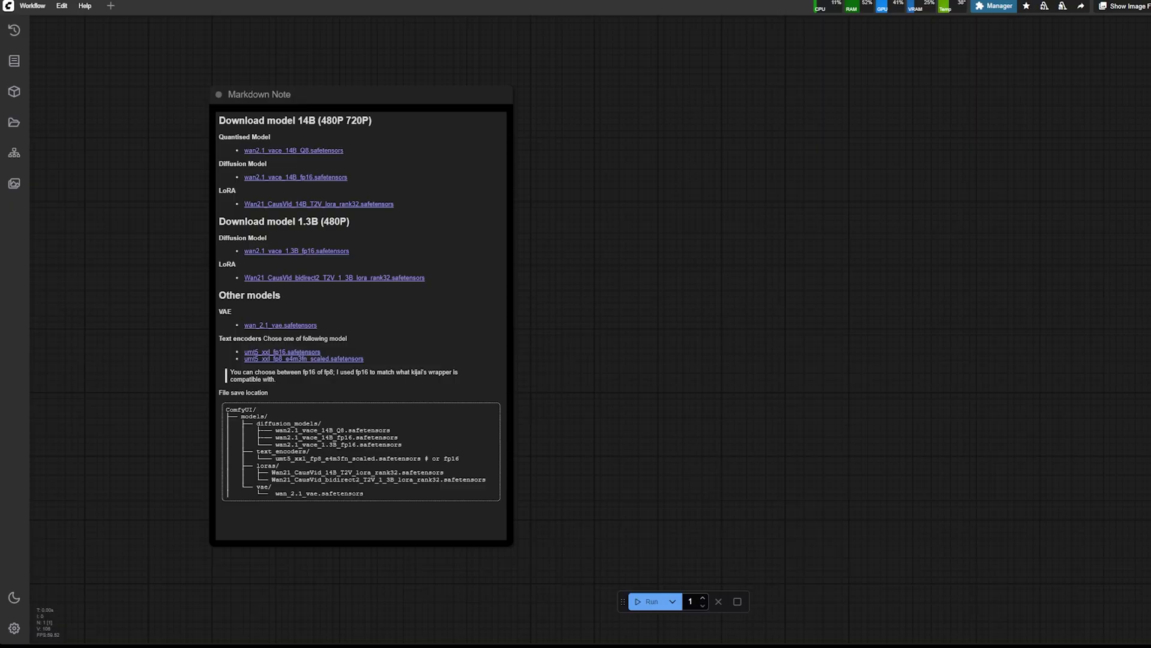
# Add a Load Diffusion Model node set to wan2.1_vace_14B_fp16.safetensors beside the note.
pyautogui.doubleClick(662, 186)
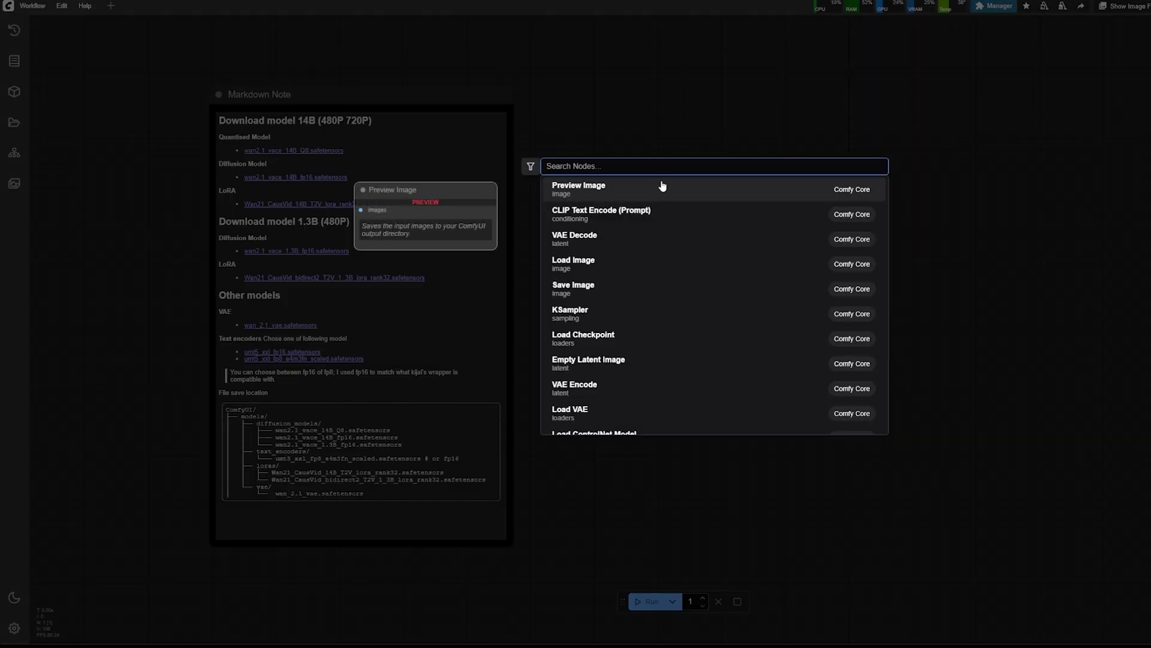
pyautogui.write('Load')
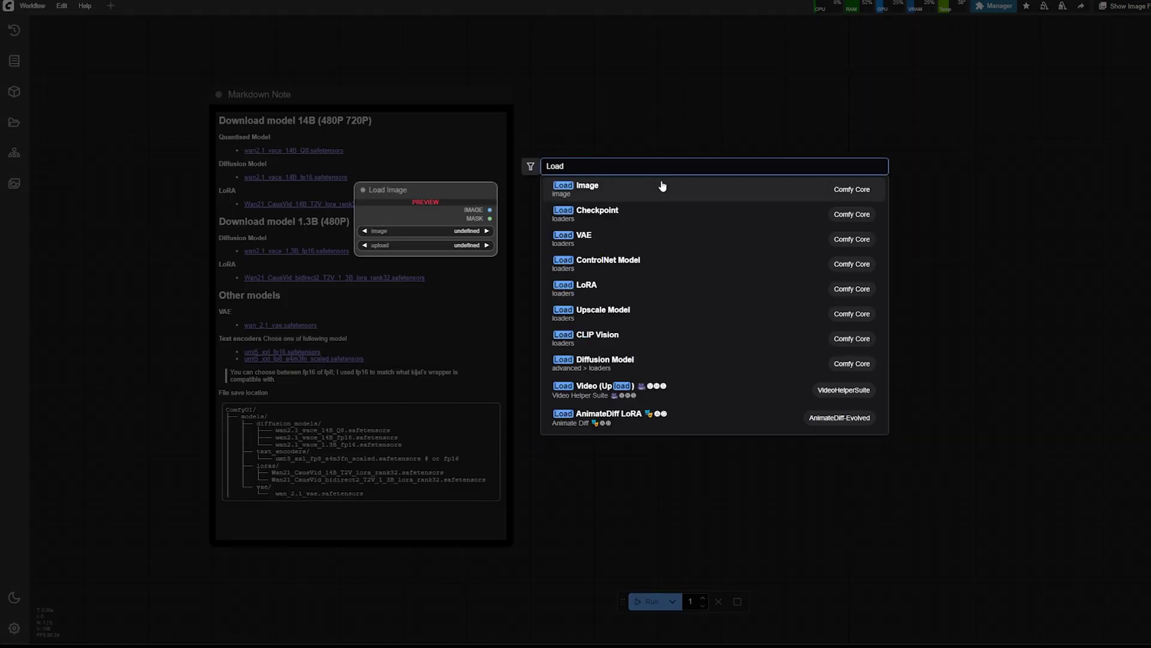
pyautogui.write(' diff')
pyautogui.press('Return')
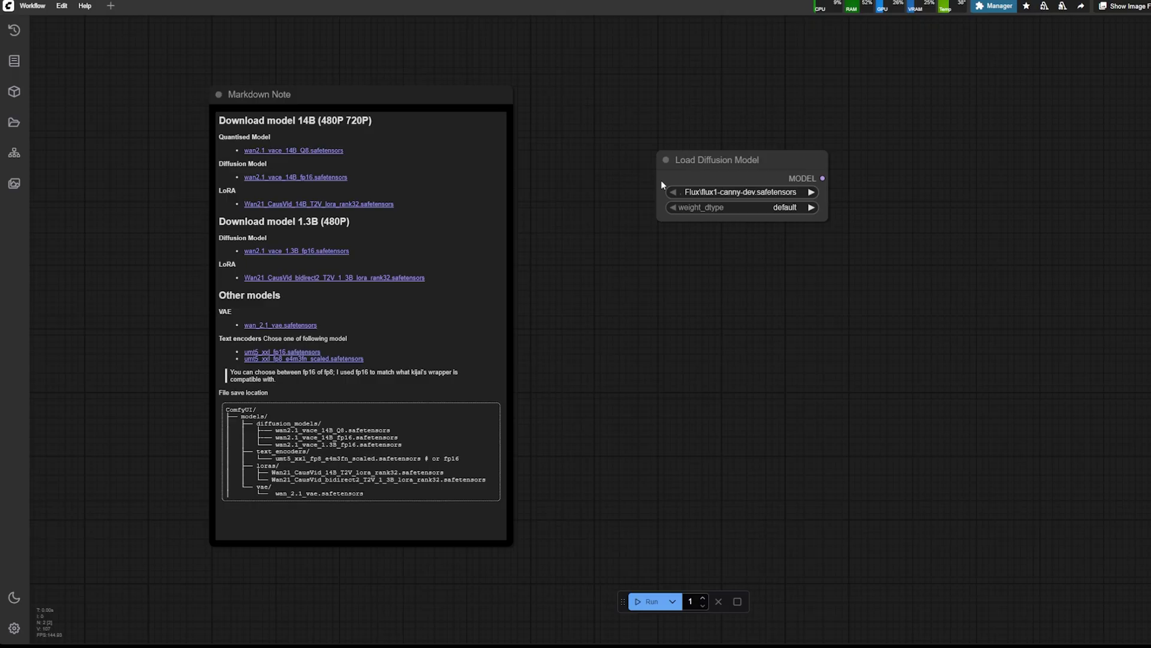
pyautogui.moveTo(826, 219); pyautogui.dragTo(949, 247)
pyautogui.click(893, 207)
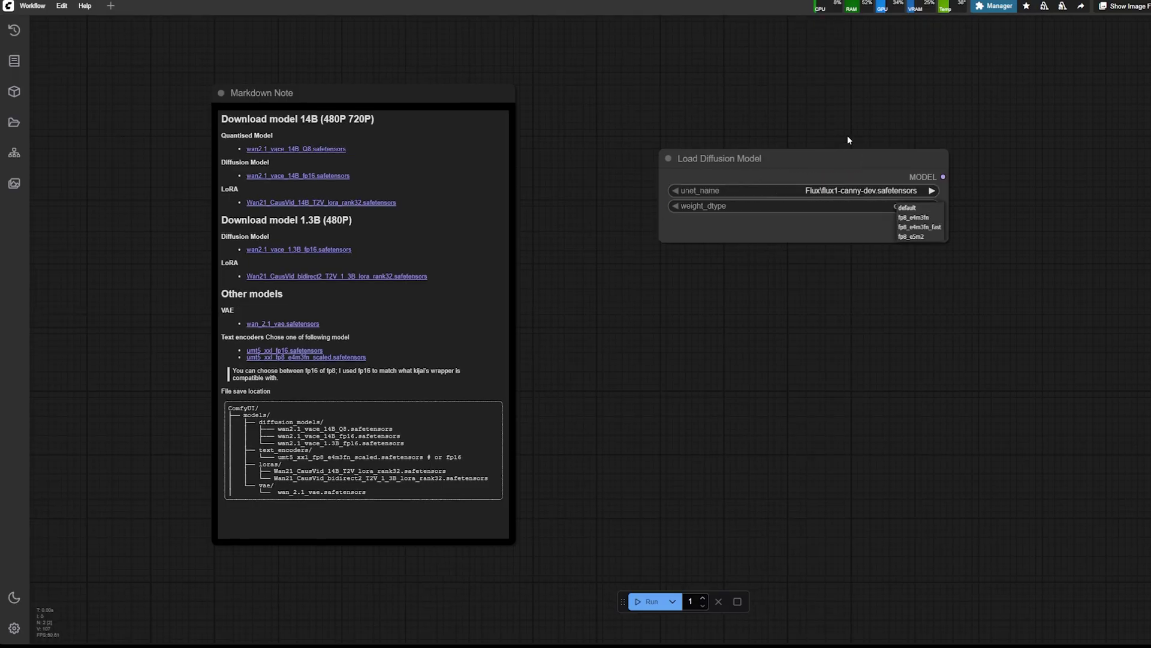
pyautogui.moveTo(847, 163); pyautogui.dragTo(787, 123)
pyautogui.click(834, 151)
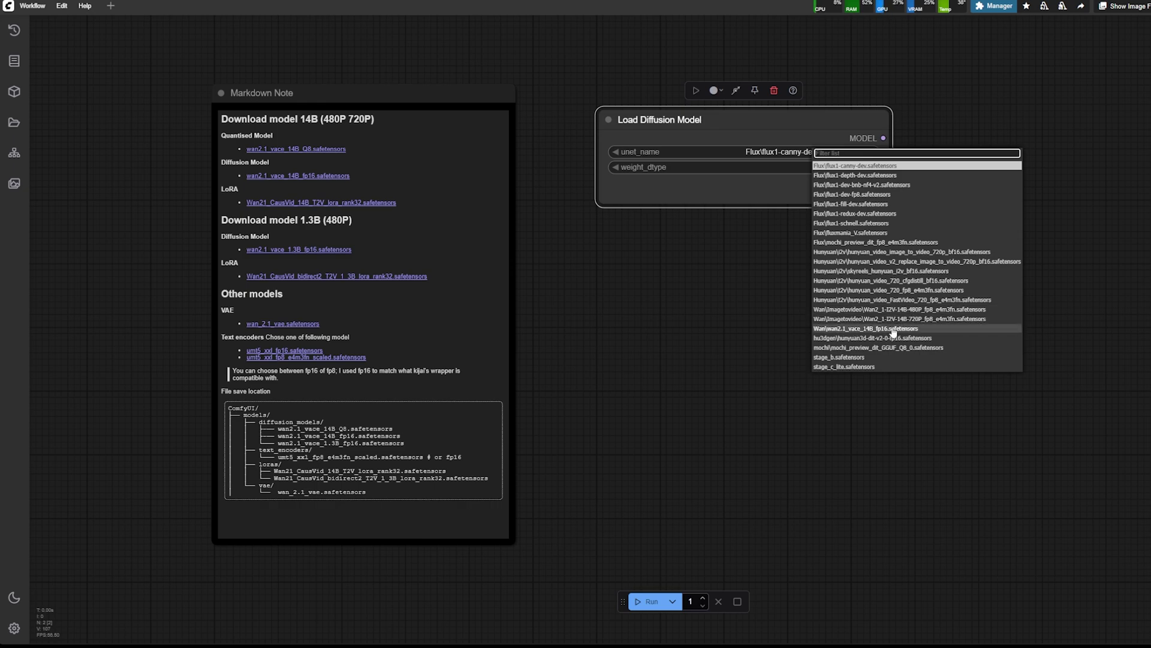
pyautogui.click(864, 329)
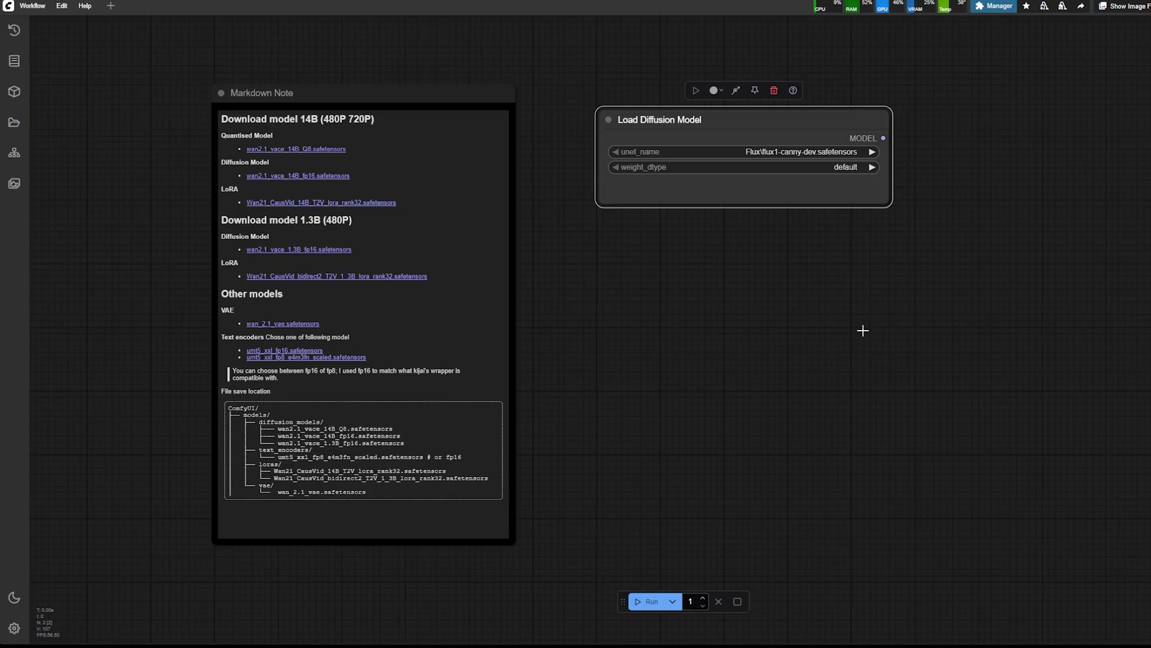
# Search the node list for 'load' to reach the Load LoRA result.
pyautogui.doubleClick(807, 253)
pyautogui.write('load')
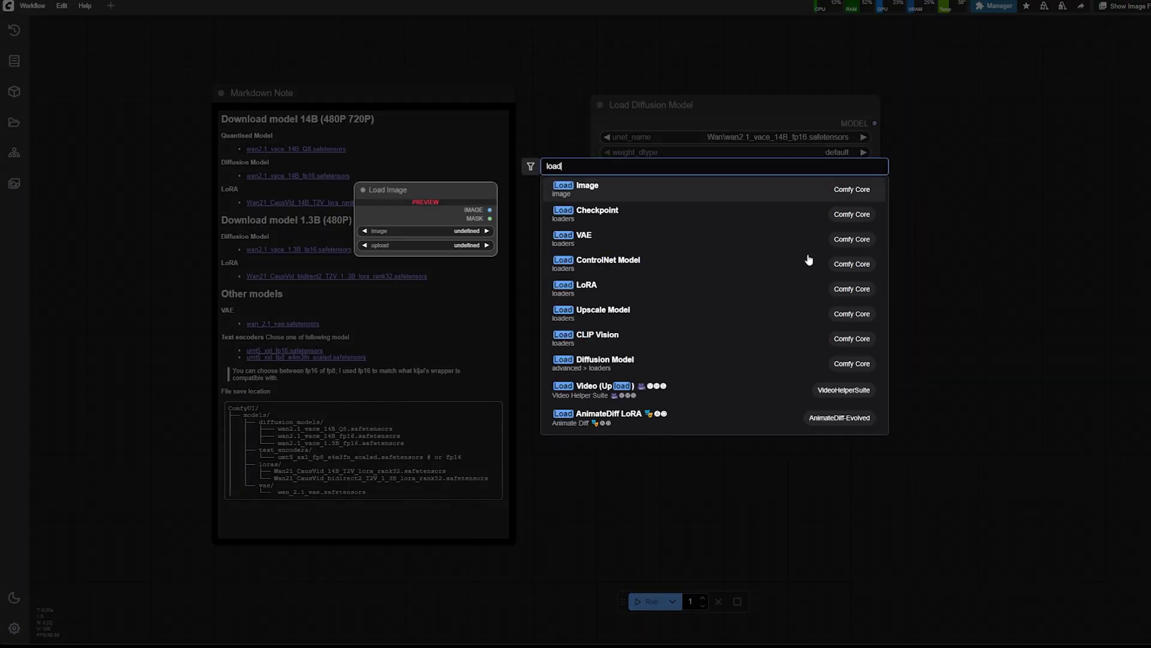
pyautogui.press('Down')
pyautogui.press('Down')
pyautogui.press('Down')
pyautogui.press('Down')
# Add Load LoRA at the upper right and a Load CLIP node below the diffusion loader.
pyautogui.press('Return')
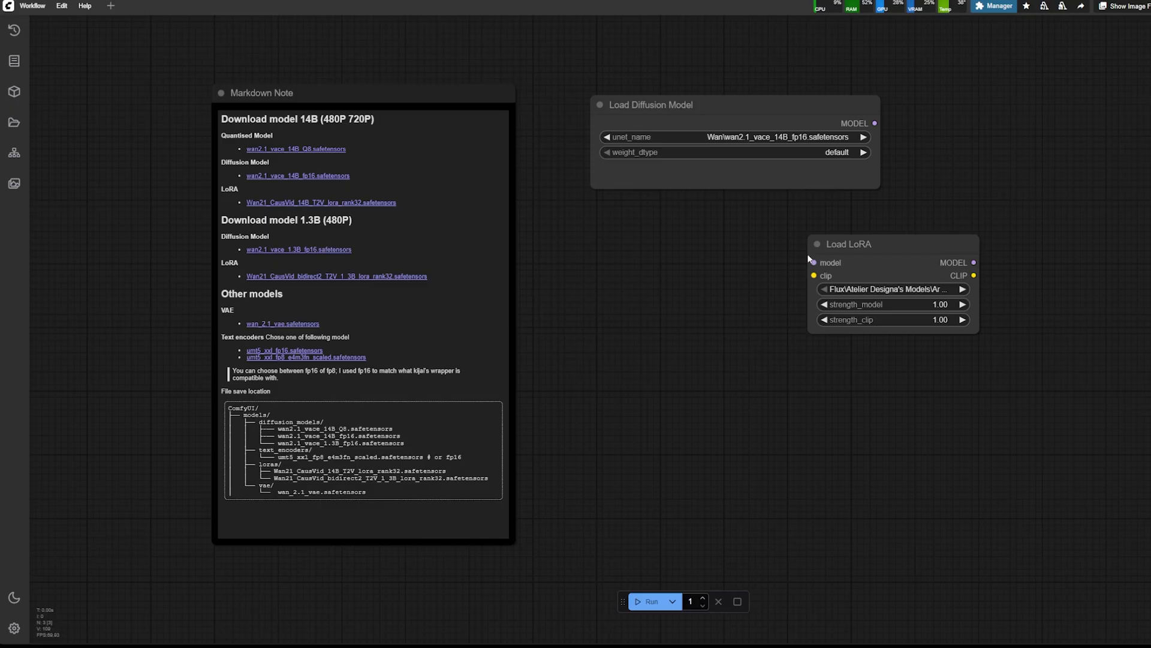
pyautogui.moveTo(873, 235); pyautogui.dragTo(1072, 151)
pyautogui.doubleClick(803, 296)
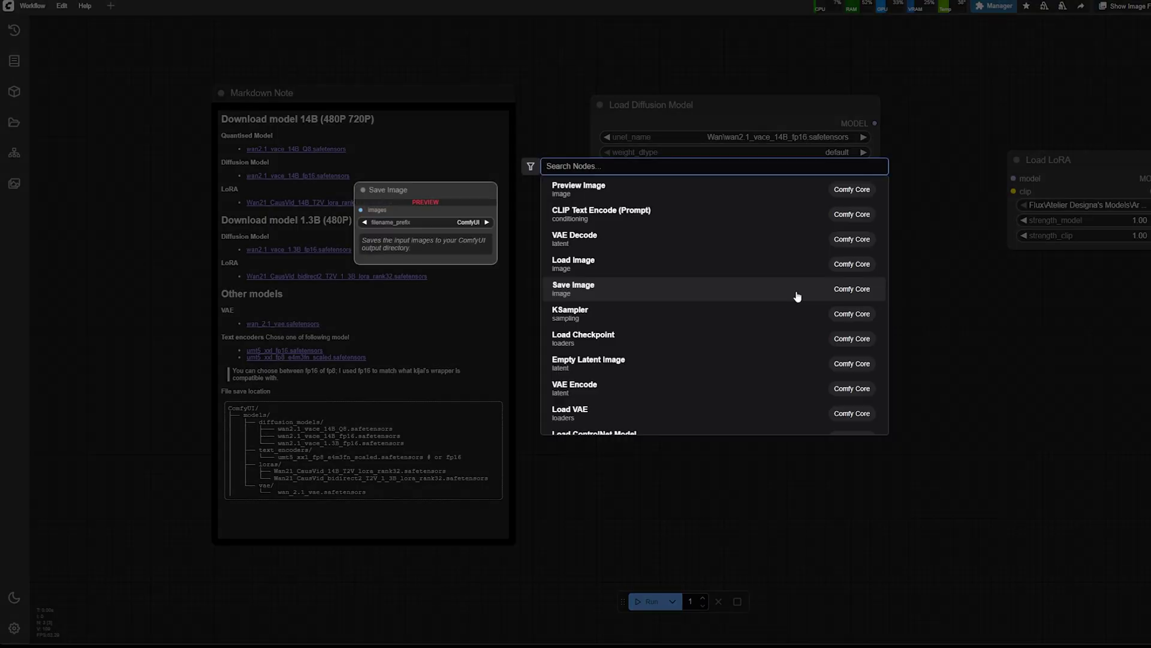
pyautogui.write('load clip')
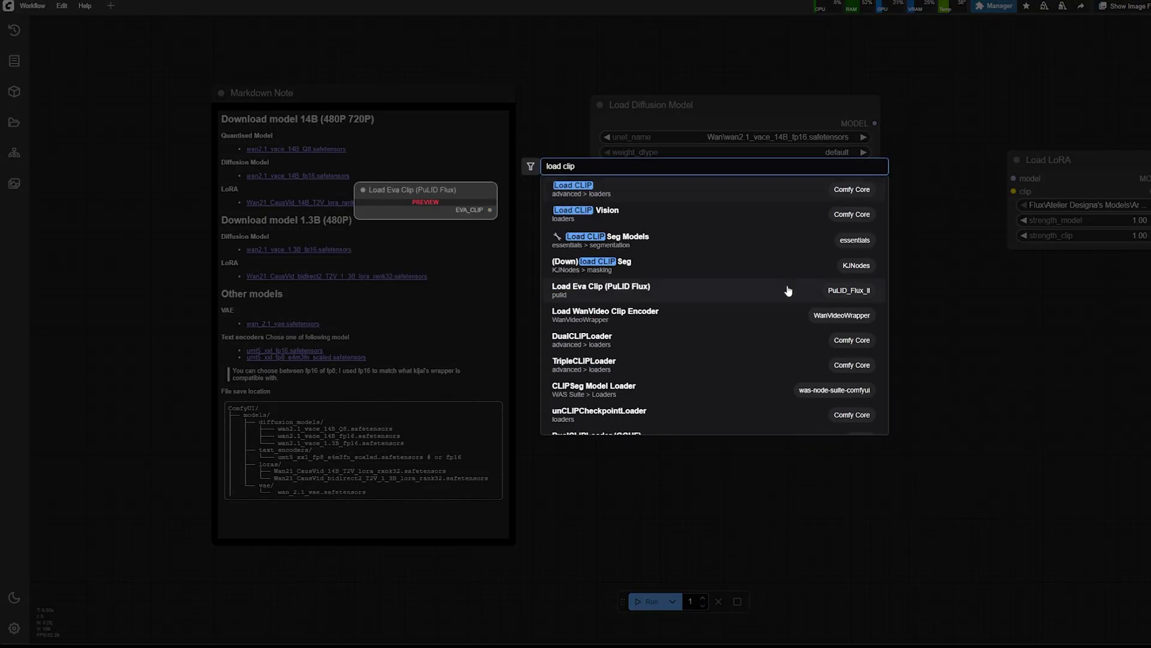
pyautogui.click(633, 195)
pyautogui.moveTo(833, 275); pyautogui.dragTo(626, 225)
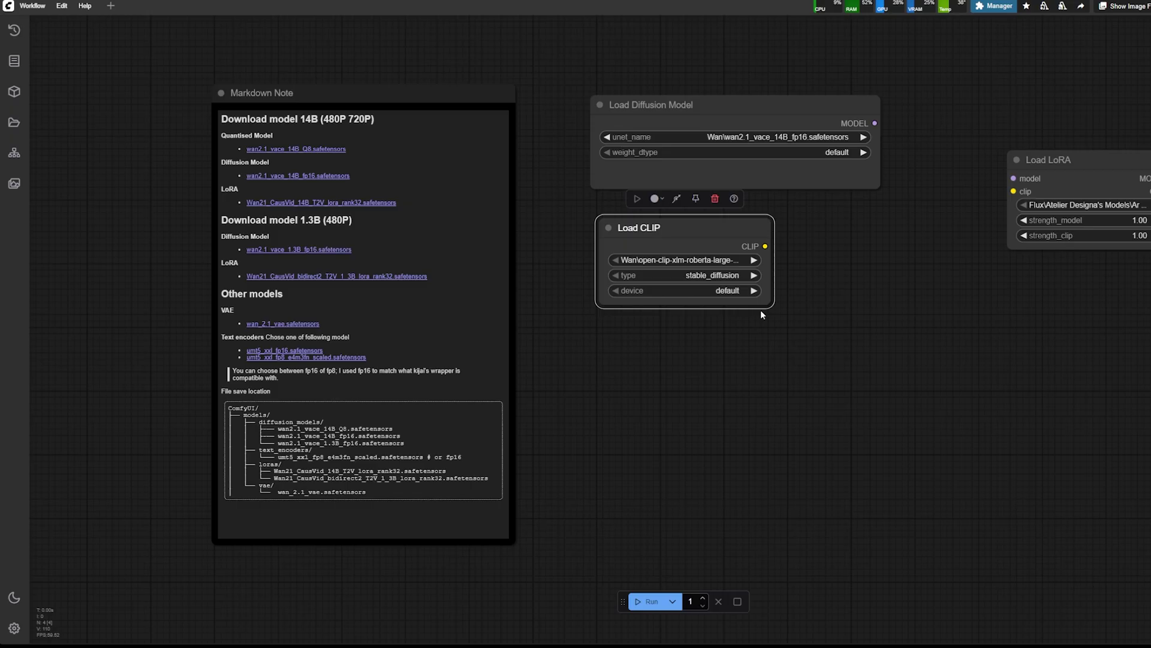
# Set Load CLIP to umt5_xxl_fp16 and wire its CLIP output into Load LoRA.
pyautogui.moveTo(756, 313); pyautogui.dragTo(851, 330)
pyautogui.scroll(3, 814, 240)
pyautogui.click(828, 269)
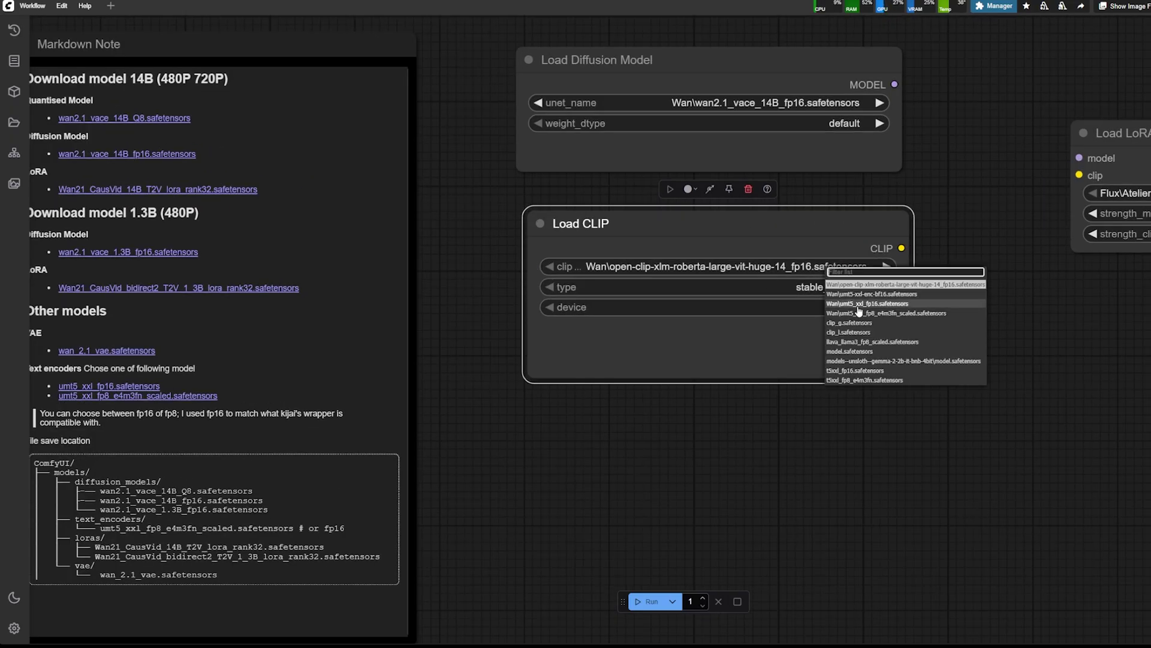
pyautogui.click(872, 304)
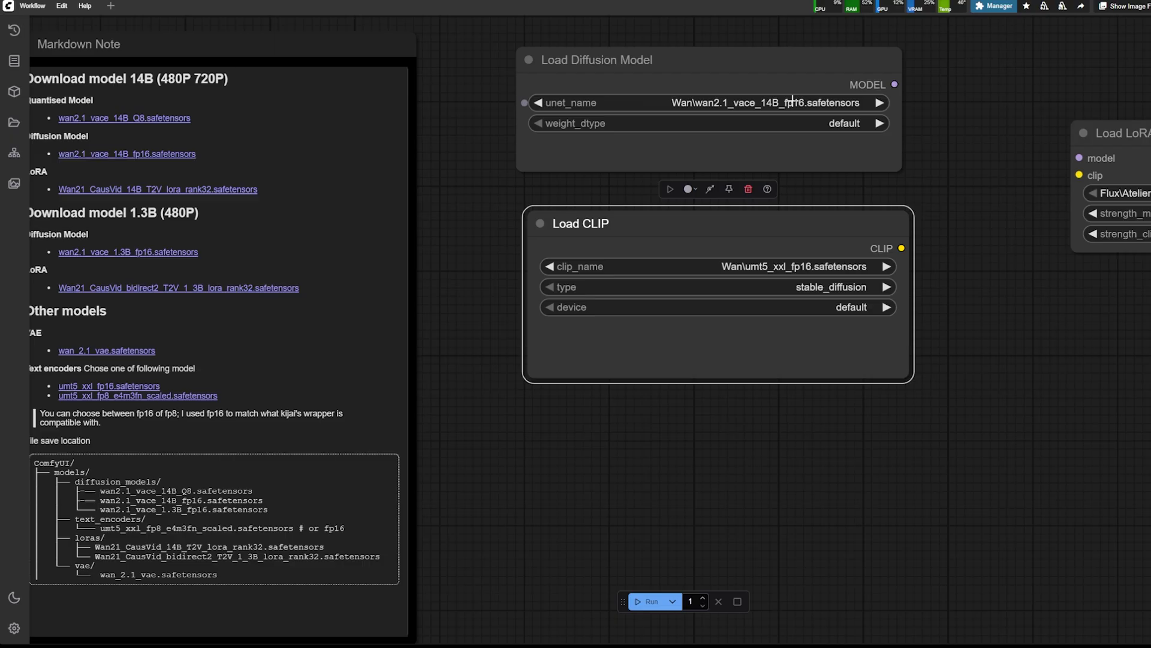
pyautogui.moveTo(755, 218); pyautogui.dragTo(745, 228)
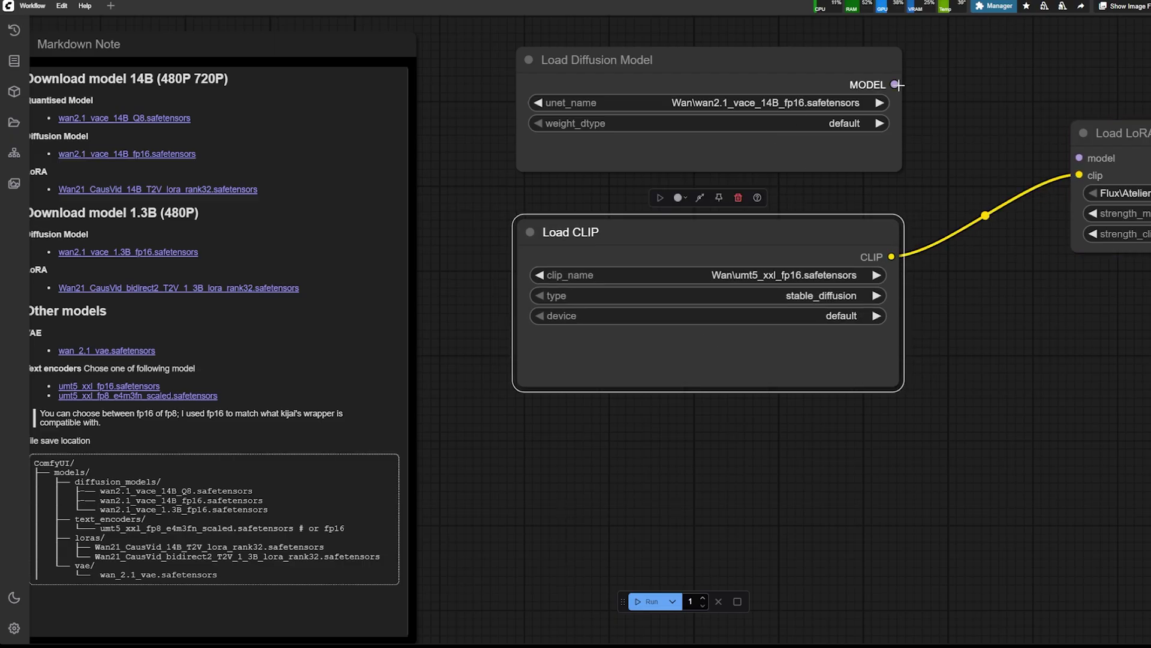
pyautogui.scroll(-5, 527, 191)
# Add a Load Image node and move it lower on the canvas.
pyautogui.doubleClick(653, 404)
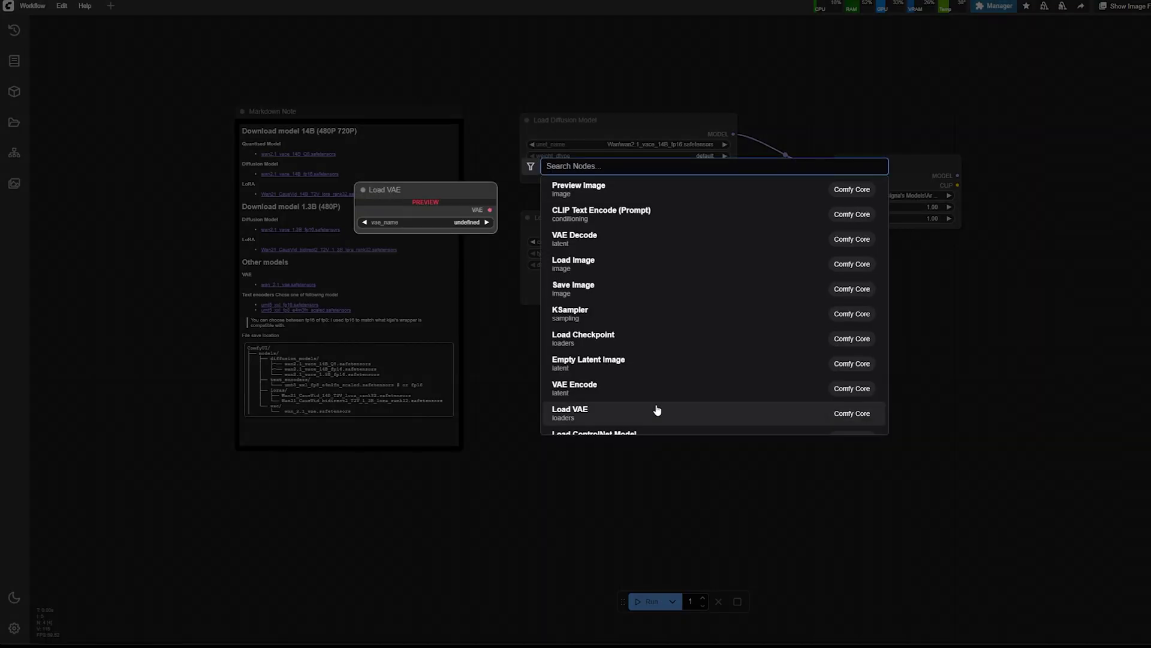
pyautogui.write('load')
pyautogui.press('Return')
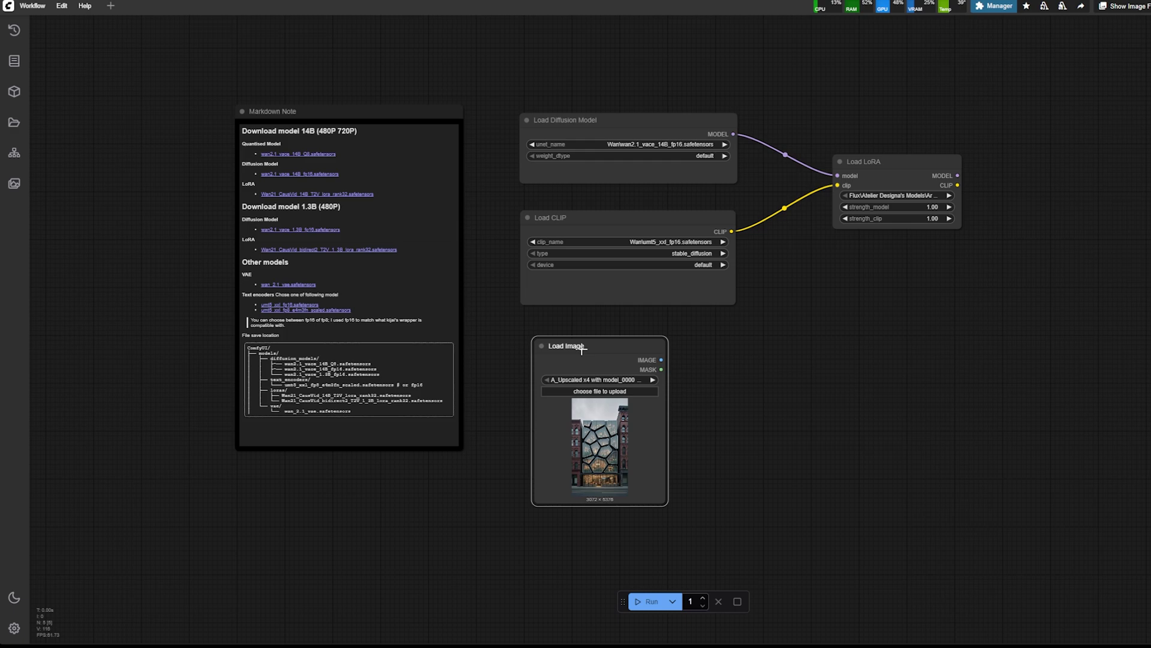
pyautogui.moveTo(656, 500); pyautogui.dragTo(721, 360)
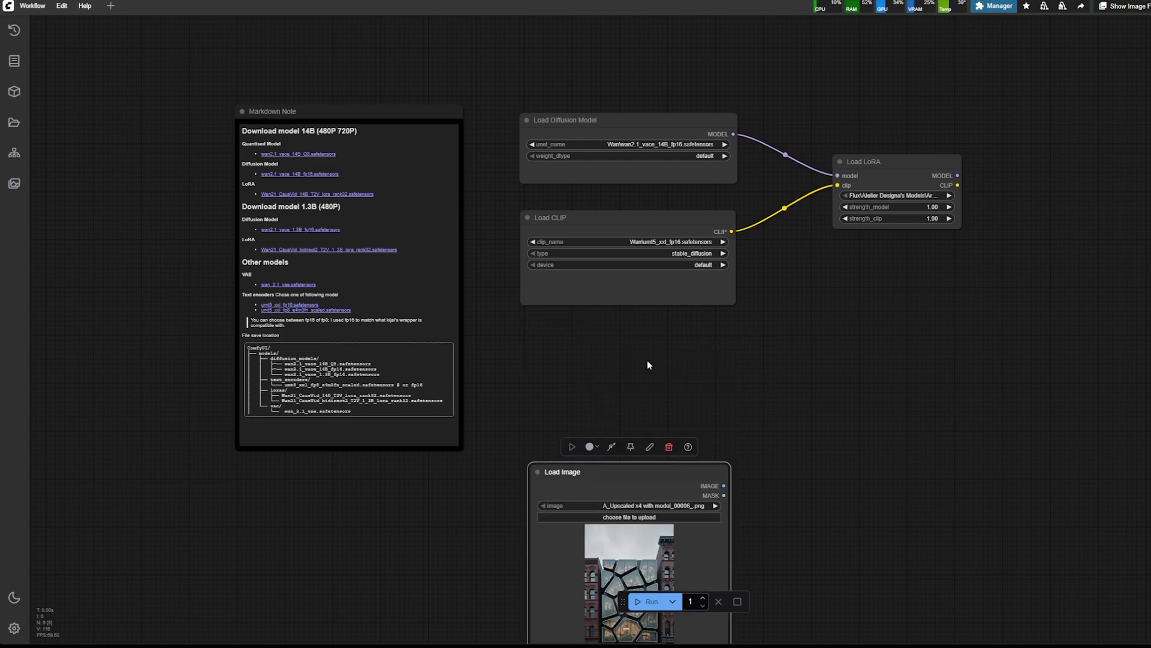
# Add a Load VAE node set to Wan\wan_2.1_vae.safetensors.
pyautogui.doubleClick(642, 377)
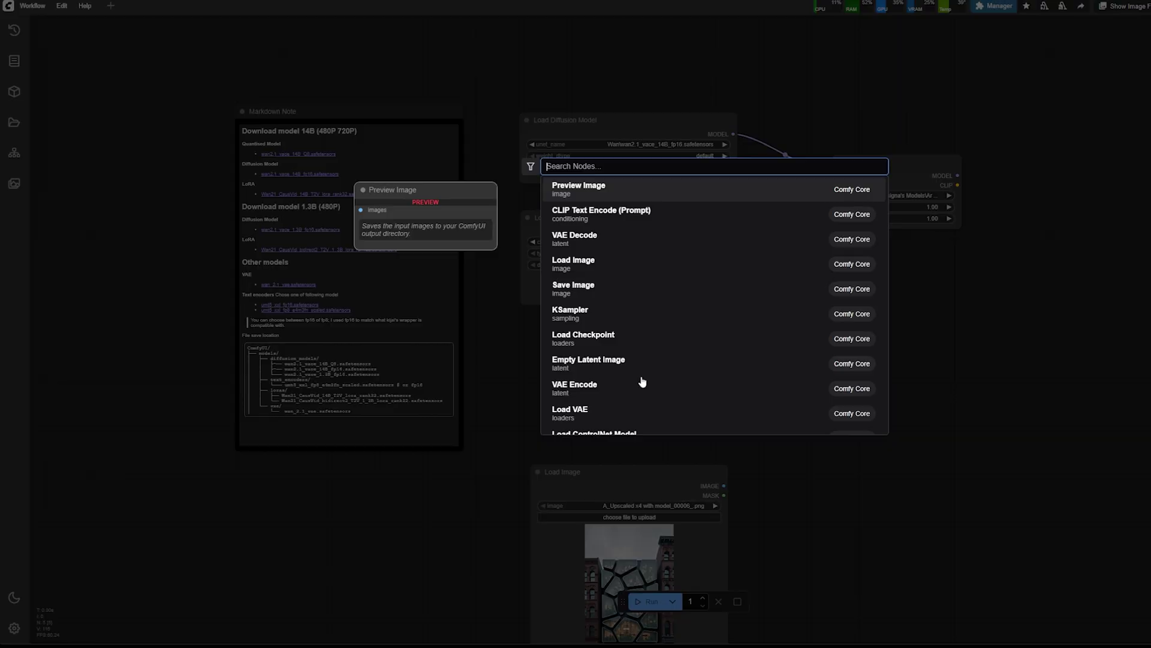
pyautogui.write('load')
pyautogui.click(653, 245)
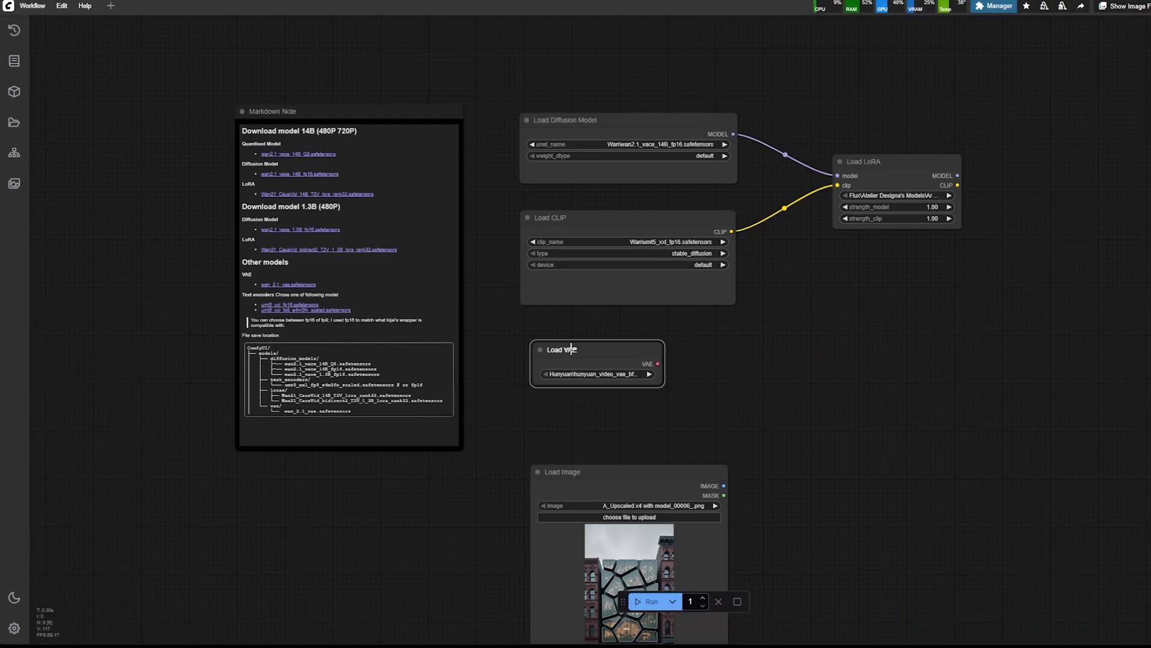
pyautogui.click(667, 374)
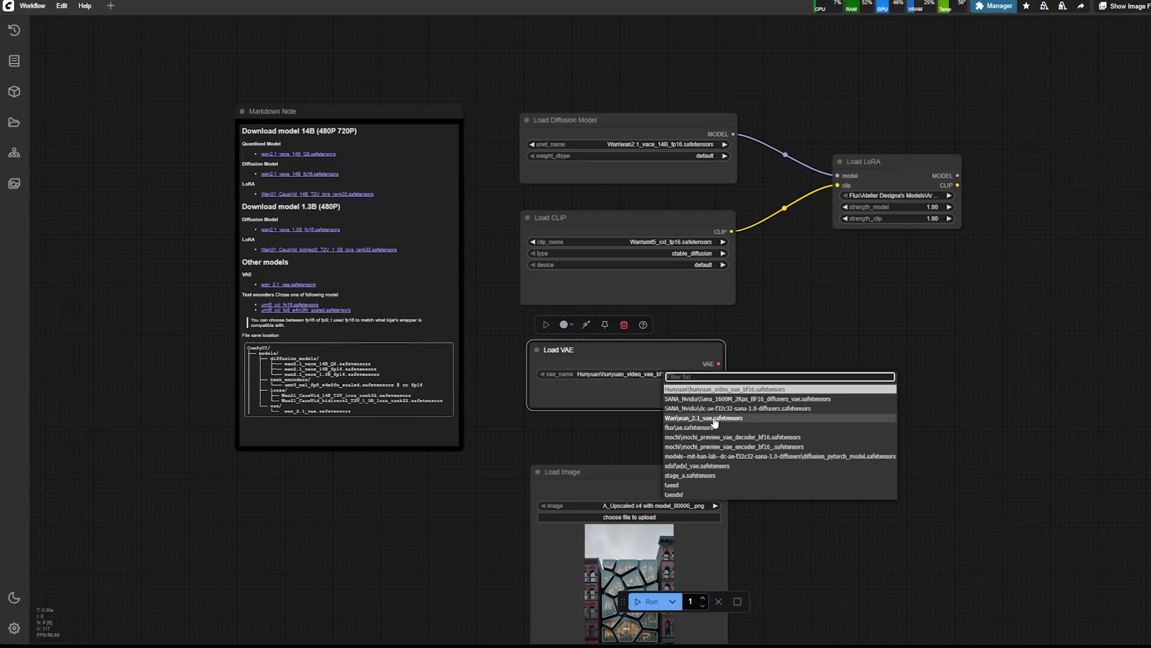
pyautogui.click(713, 418)
pyautogui.moveTo(721, 406); pyautogui.dragTo(727, 412)
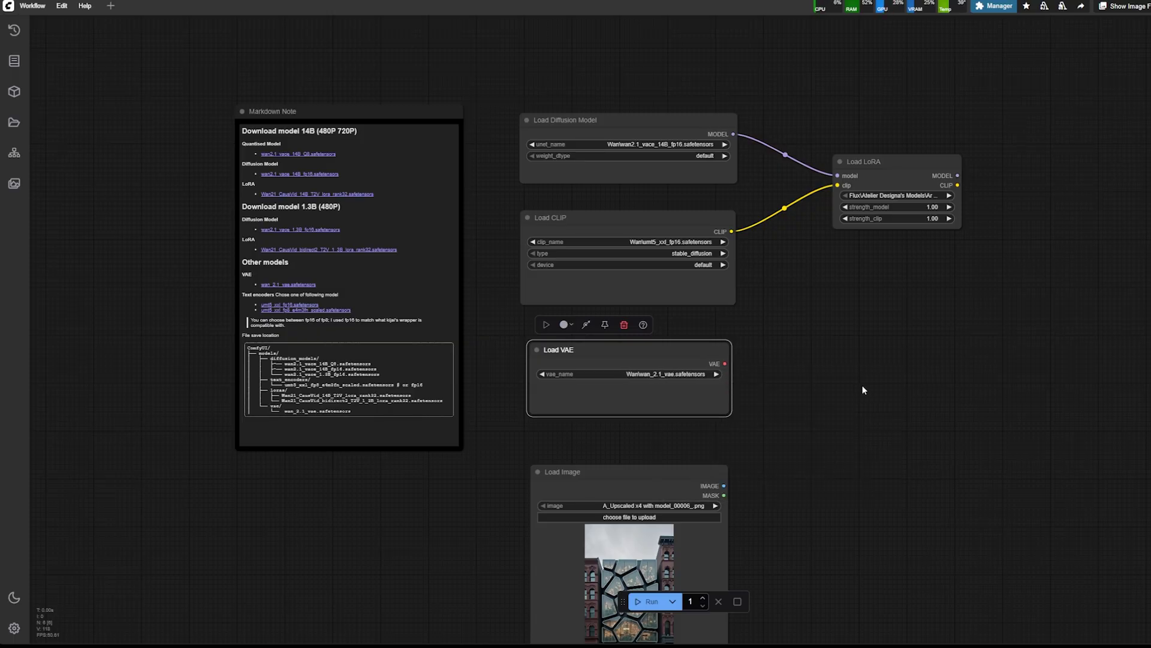
# Set Load LoRA to Wan21_CausVid_14B_T2V_lora_rank32 with strength_model 0.70, then reposition it.
pyautogui.scroll(6, 926, 225)
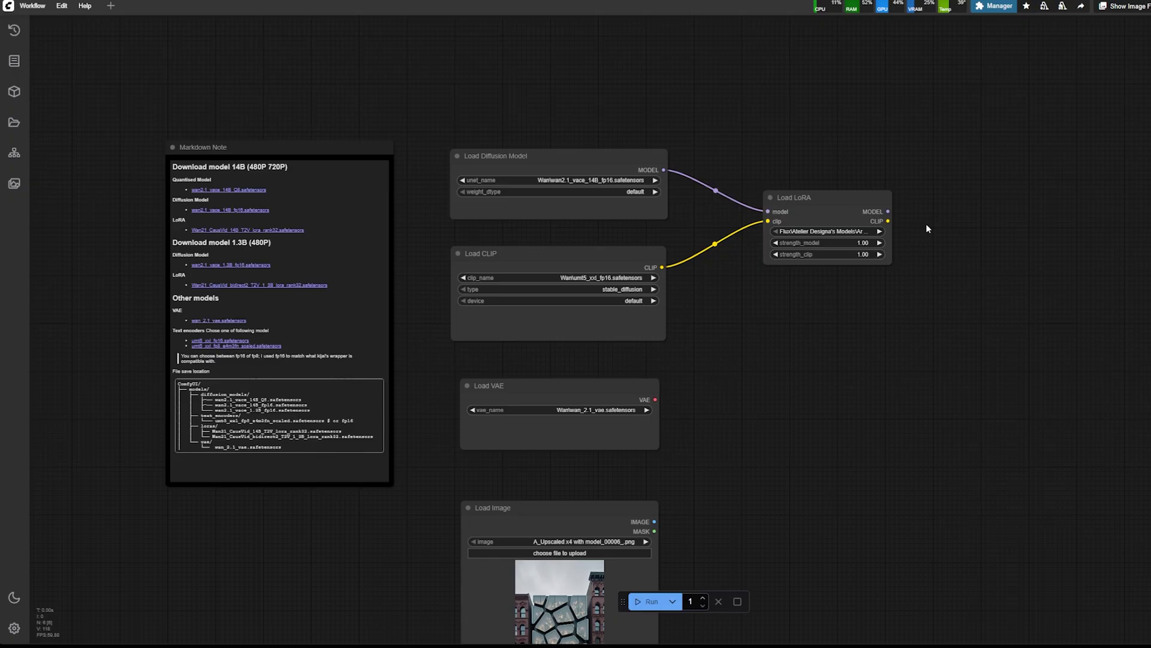
pyautogui.click(837, 237)
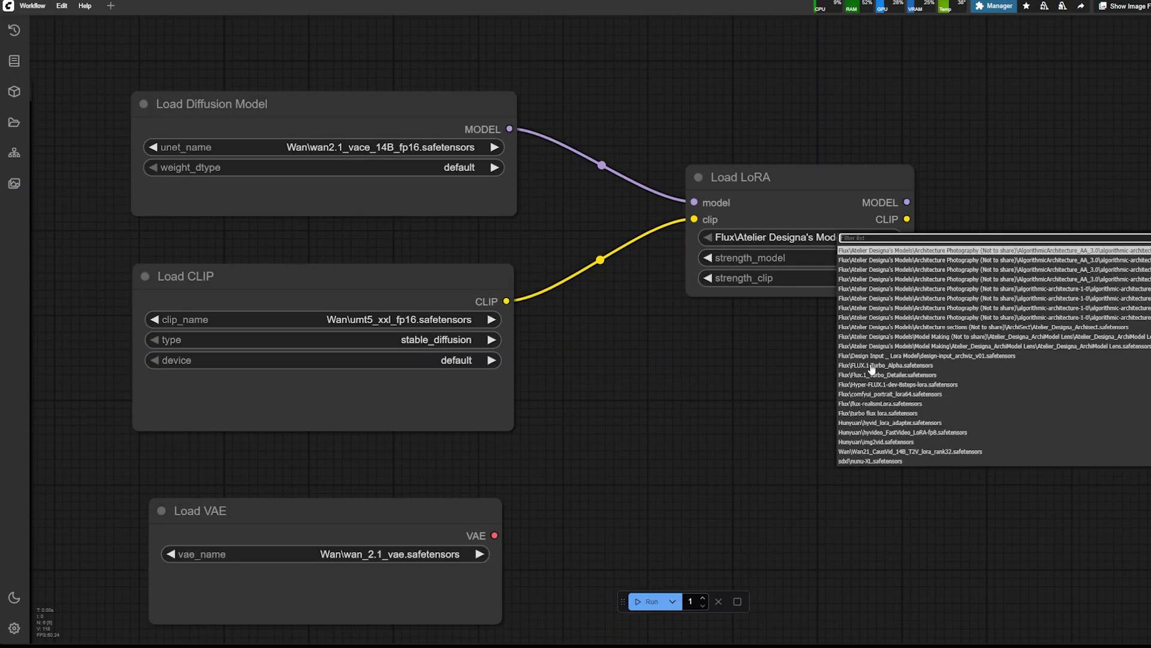
pyautogui.click(945, 452)
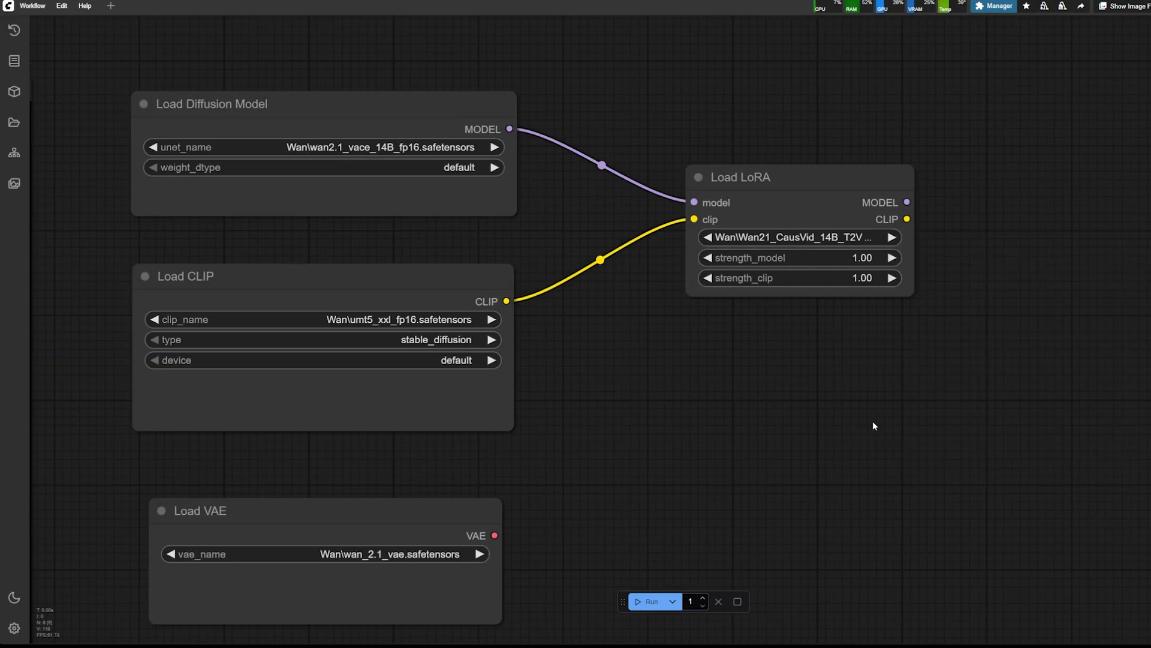
pyautogui.moveTo(912, 292); pyautogui.dragTo(1047, 300)
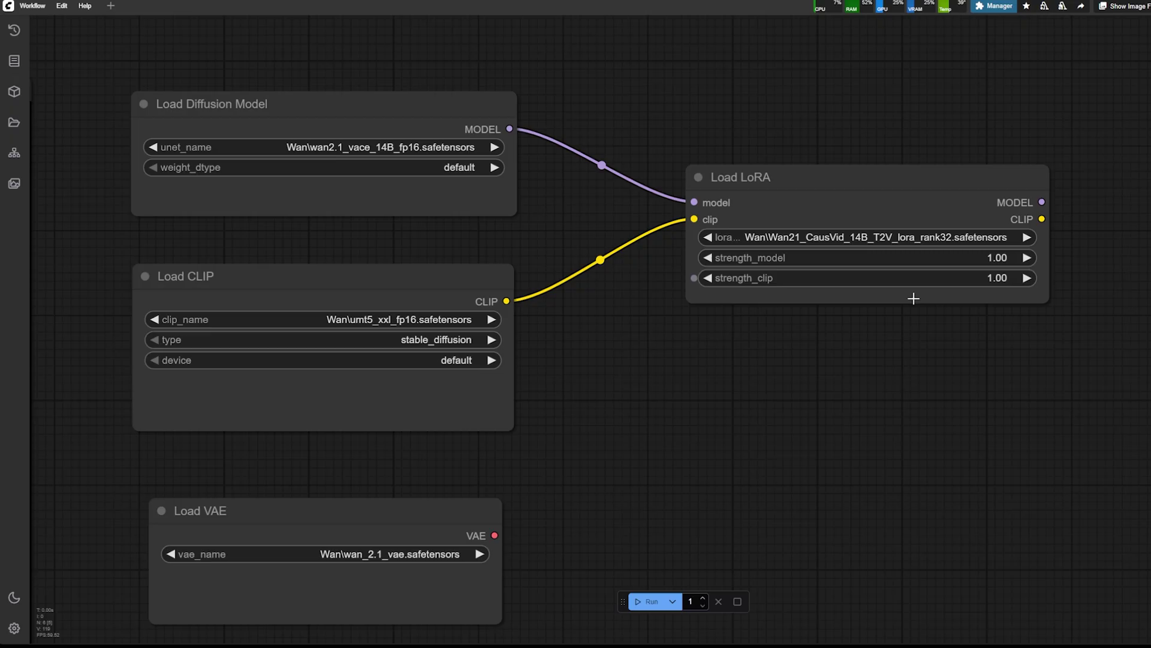
pyautogui.click(997, 258)
pyautogui.write('0.7')
pyautogui.press('Return')
pyautogui.moveTo(884, 177); pyautogui.dragTo(807, 120)
pyautogui.click(797, 324)
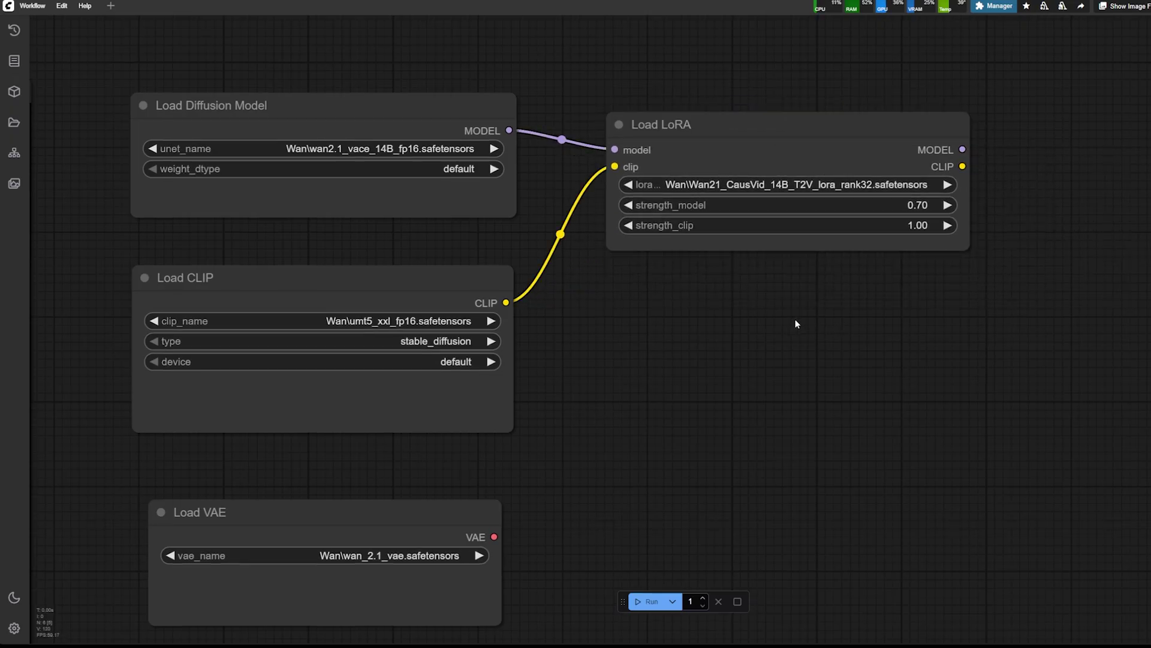
pyautogui.scroll(-1, 791, 312)
pyautogui.moveTo(788, 165); pyautogui.dragTo(772, 147)
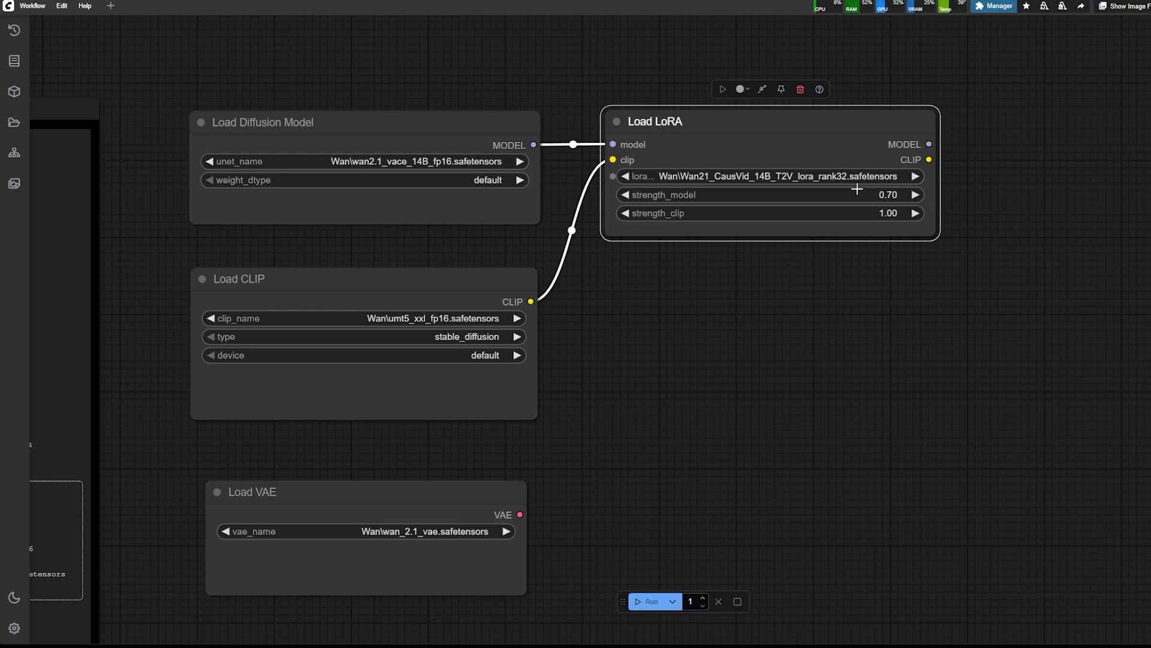
# Search 'model sampl', add ModelSamplingSD3 Advanced by mistake, and delete it.
pyautogui.click(912, 334)
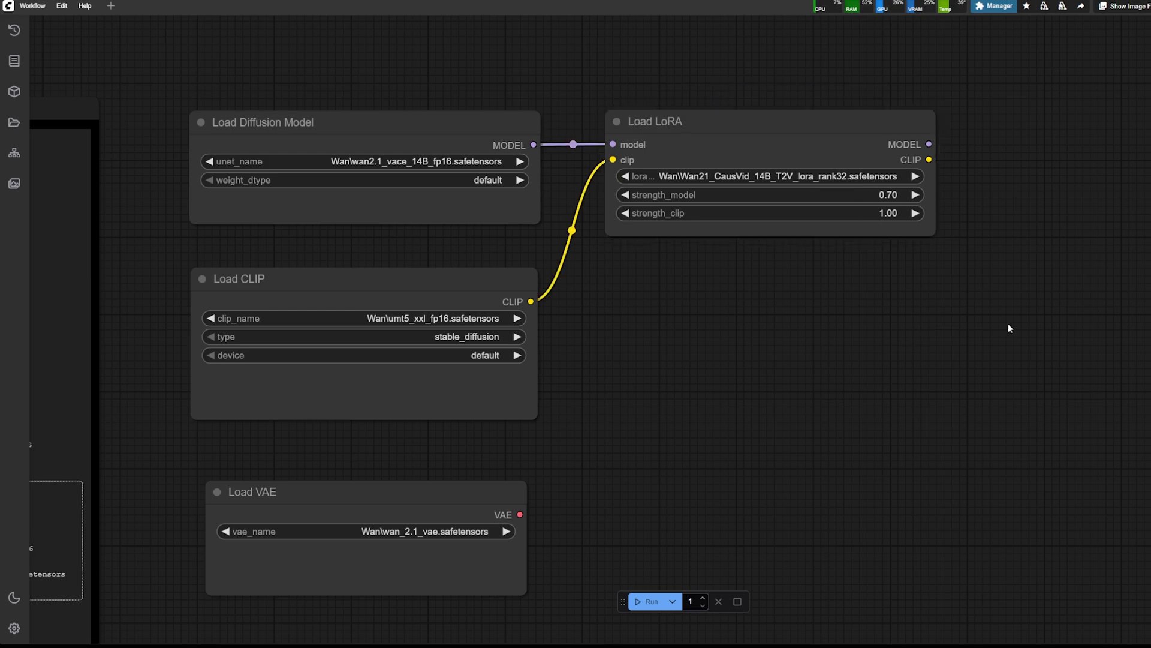
pyautogui.scroll(-3, 905, 283)
pyautogui.doubleClick(1056, 217)
pyautogui.write('model')
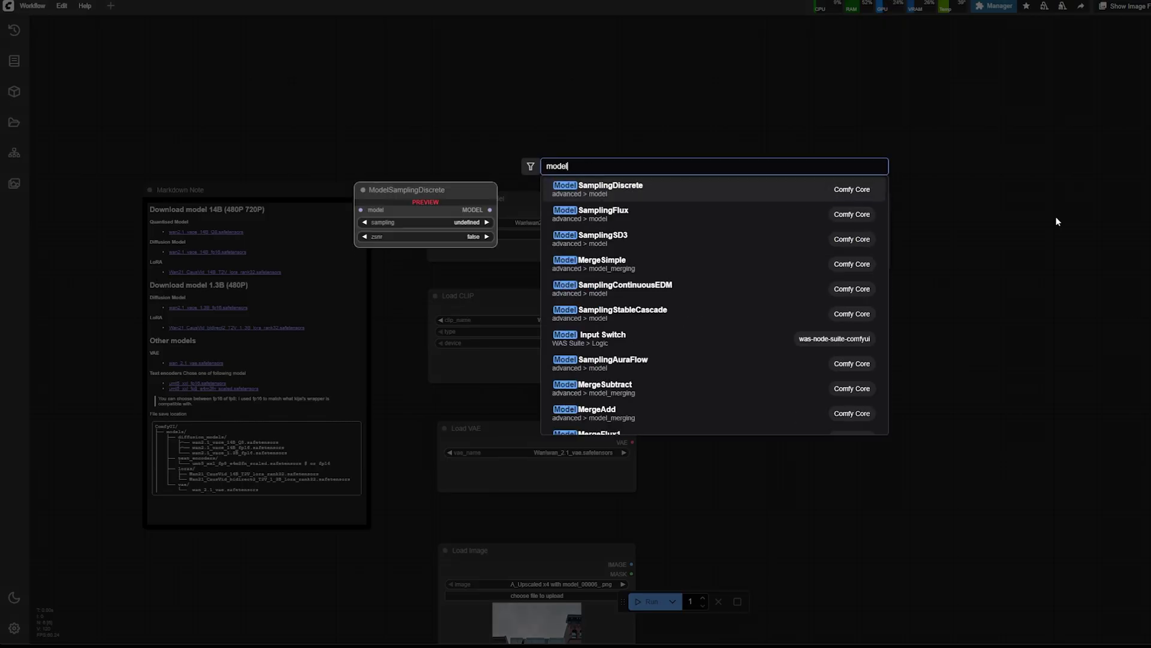
pyautogui.write(' sampl')
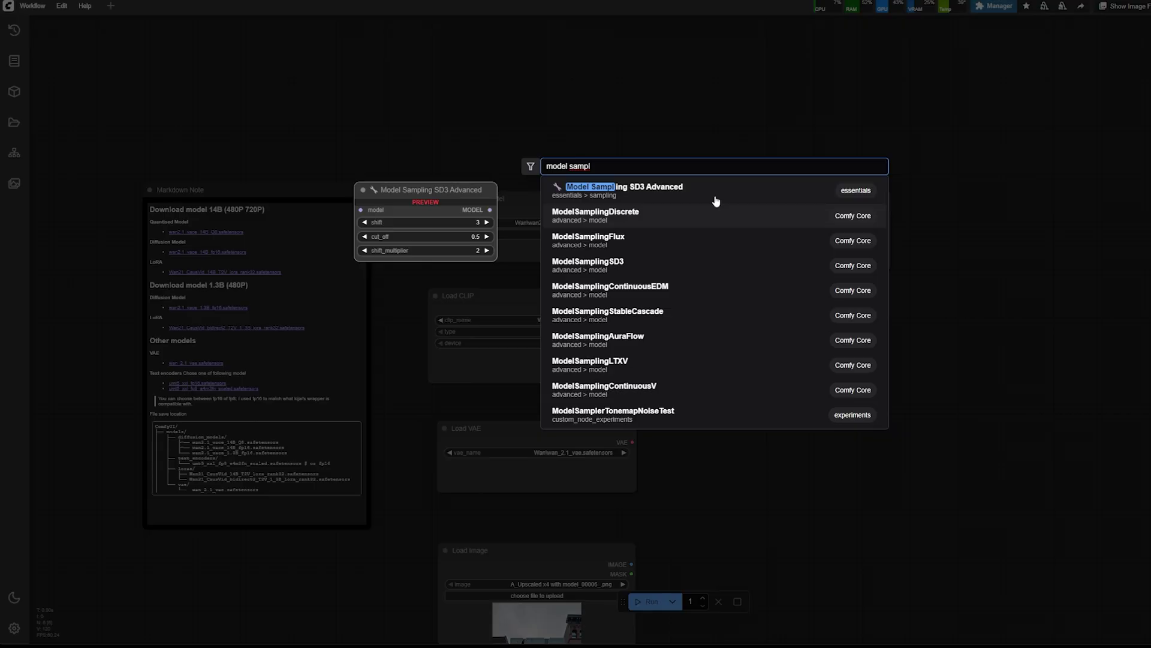
pyautogui.click(721, 190)
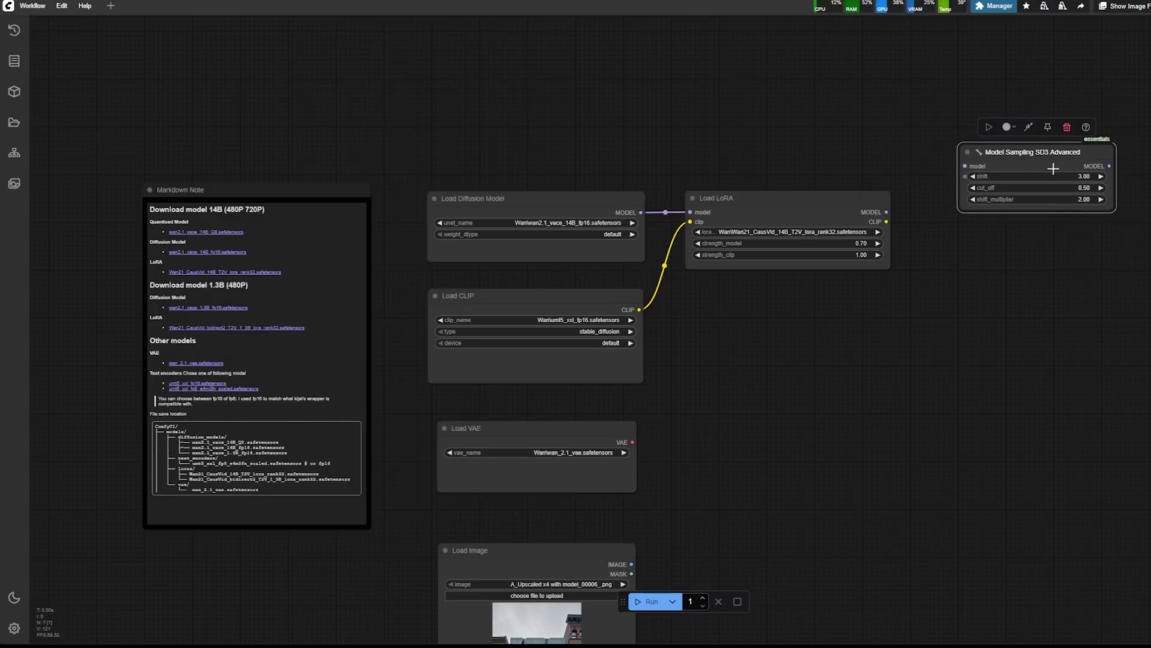
pyautogui.scroll(3, 1042, 268)
pyautogui.press('Delete')
# Add a ModelSamplingSD3 node beside Load LoRA with shift set to 8.
pyautogui.doubleClick(1039, 272)
pyautogui.write('model')
pyautogui.press('Down')
pyautogui.press('Down')
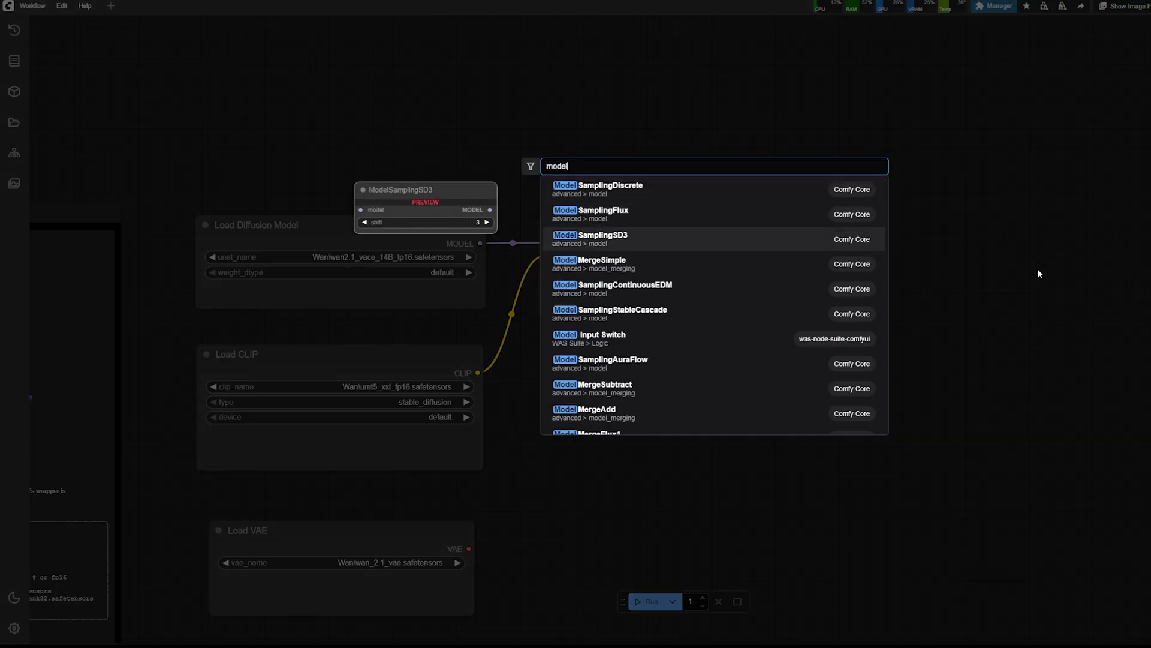
pyautogui.press('Return')
pyautogui.moveTo(1079, 260); pyautogui.dragTo(979, 155)
pyautogui.click(1081, 207)
pyautogui.write('8')
pyautogui.press('Return')
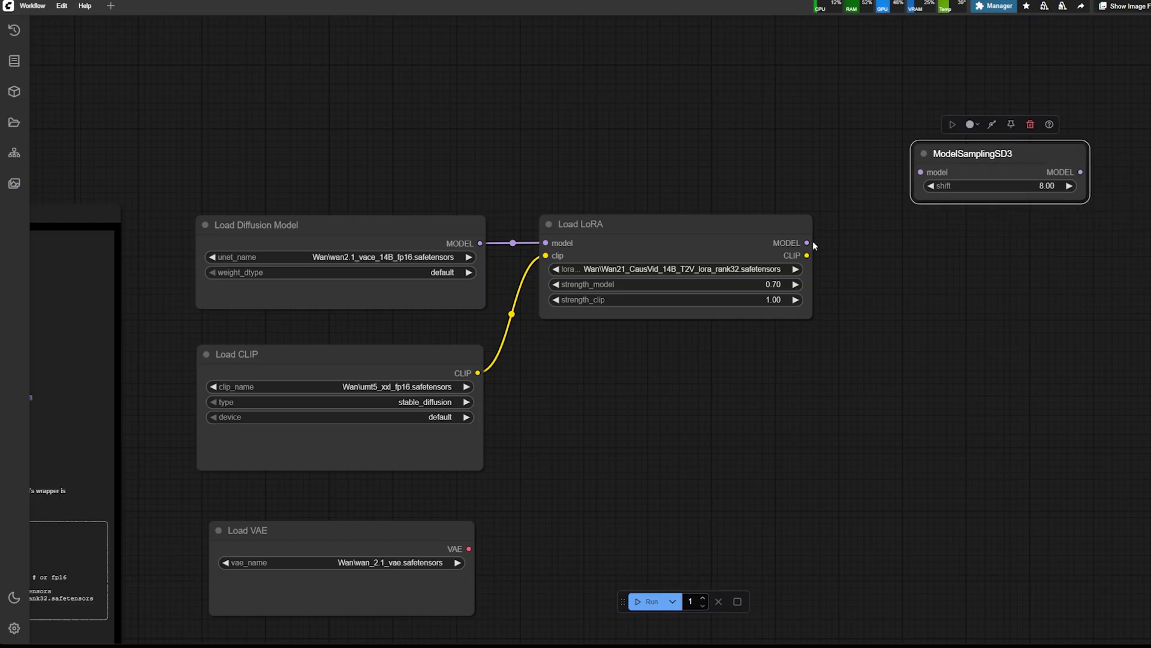
# Wire LoRA MODEL into ModelSamplingSD3 and add a green CLIP Text Encode titled Positive Prompt.
pyautogui.moveTo(806, 242); pyautogui.dragTo(921, 172)
pyautogui.doubleClick(975, 296)
pyautogui.write('clip')
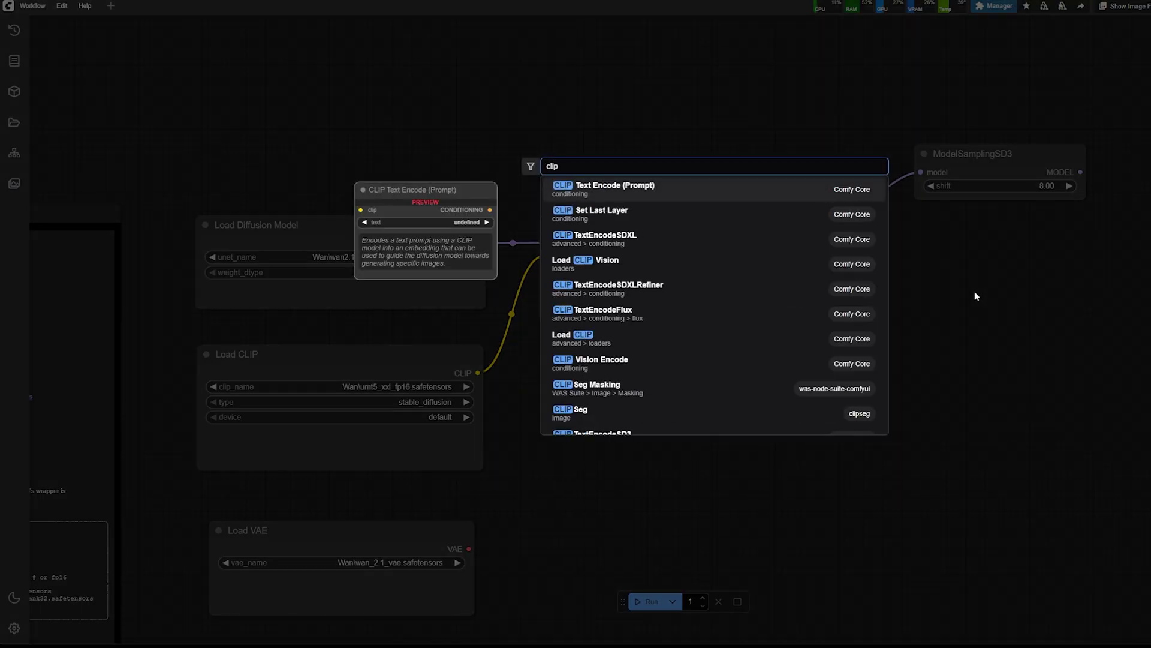
pyautogui.write(' text eco')
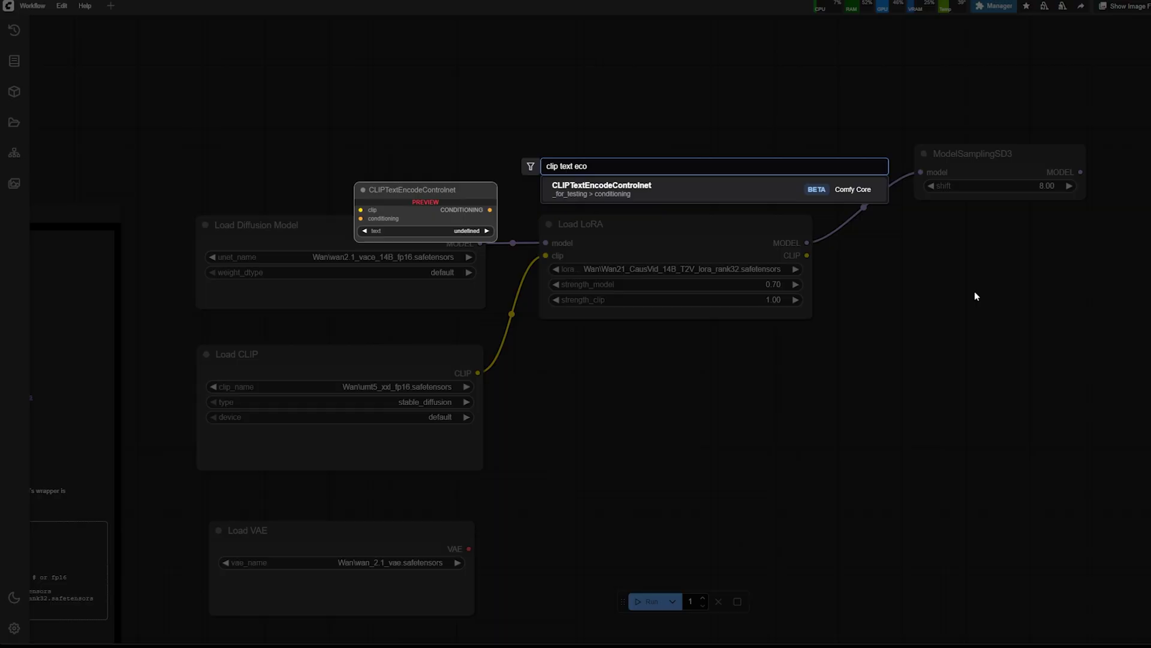
pyautogui.press('BackSpace')
pyautogui.press('BackSpace')
pyautogui.press('BackSpace')
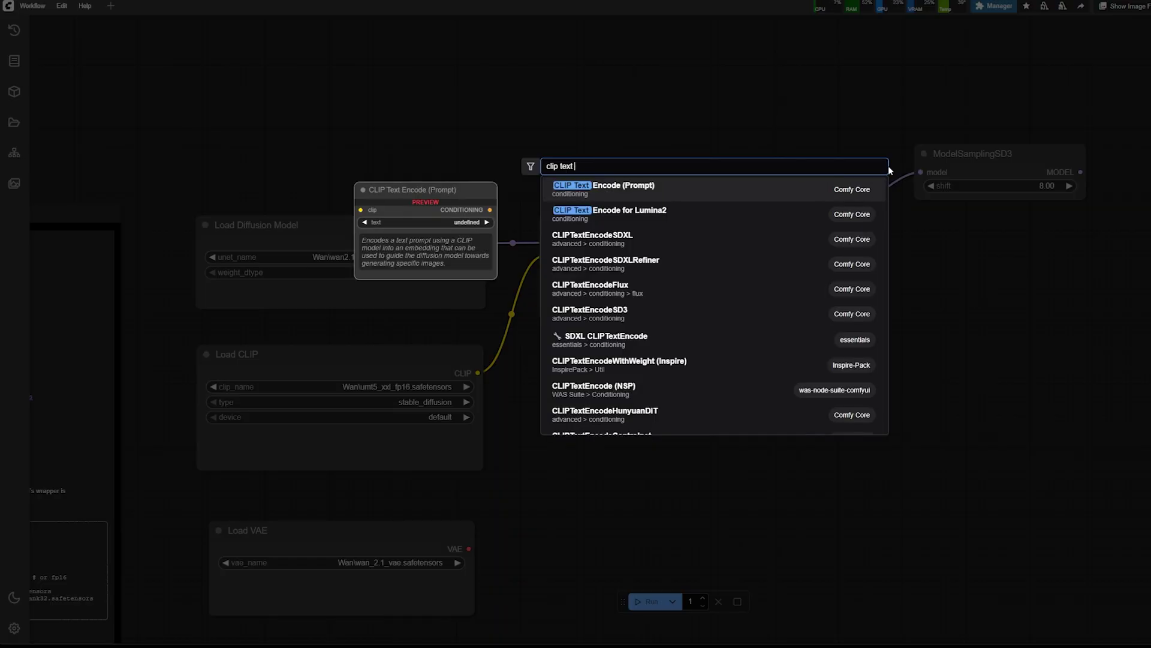
pyautogui.click(657, 192)
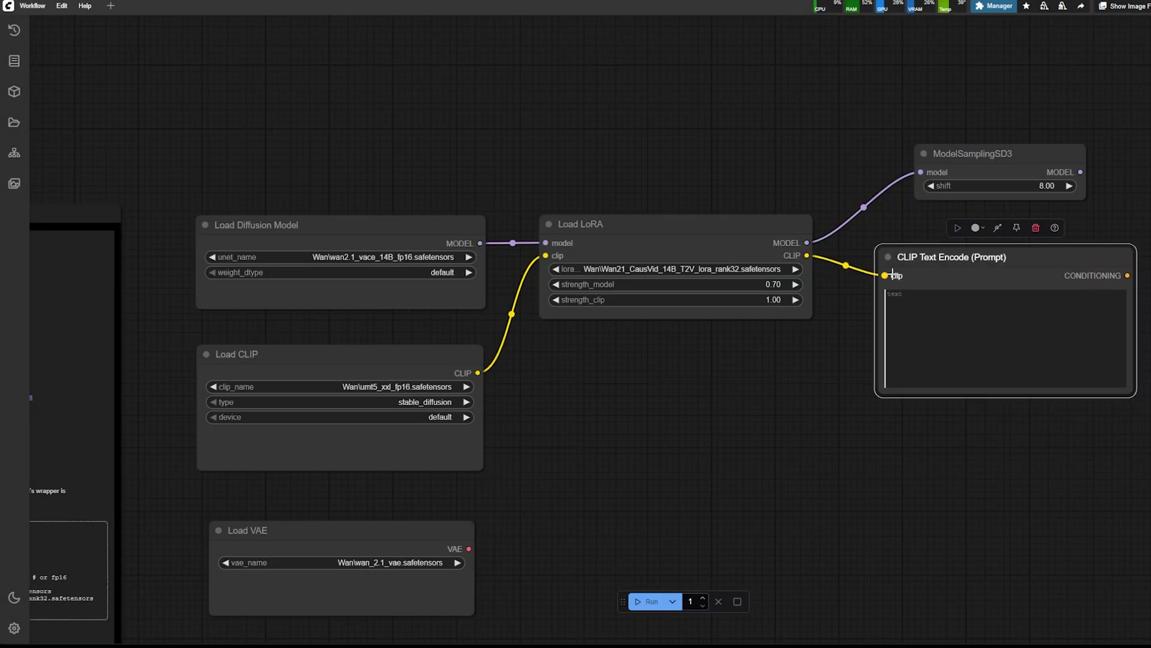
pyautogui.rightClick(971, 256)
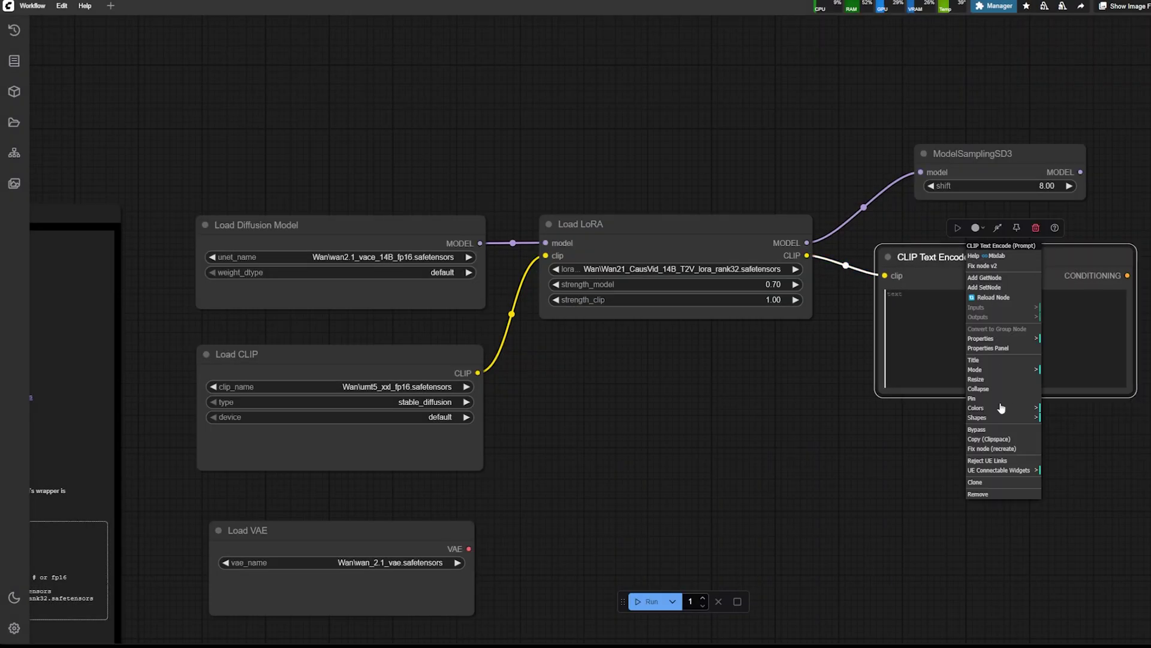
pyautogui.click(972, 372)
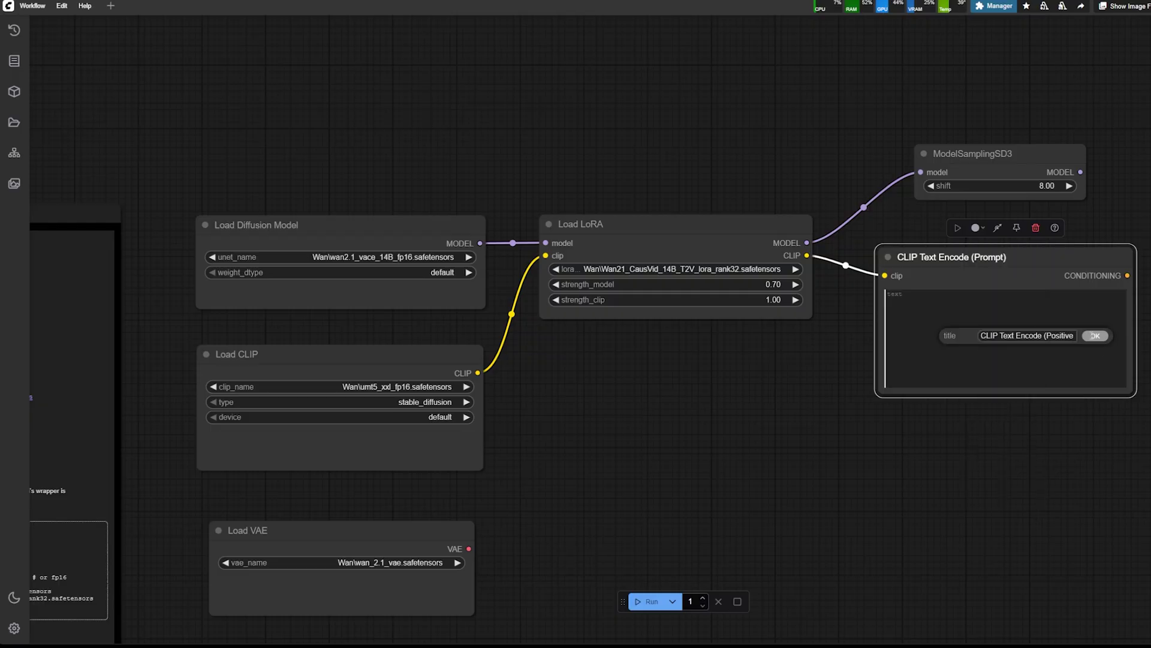
pyautogui.press('Return')
pyautogui.rightClick(1063, 251)
pyautogui.click(1079, 413)
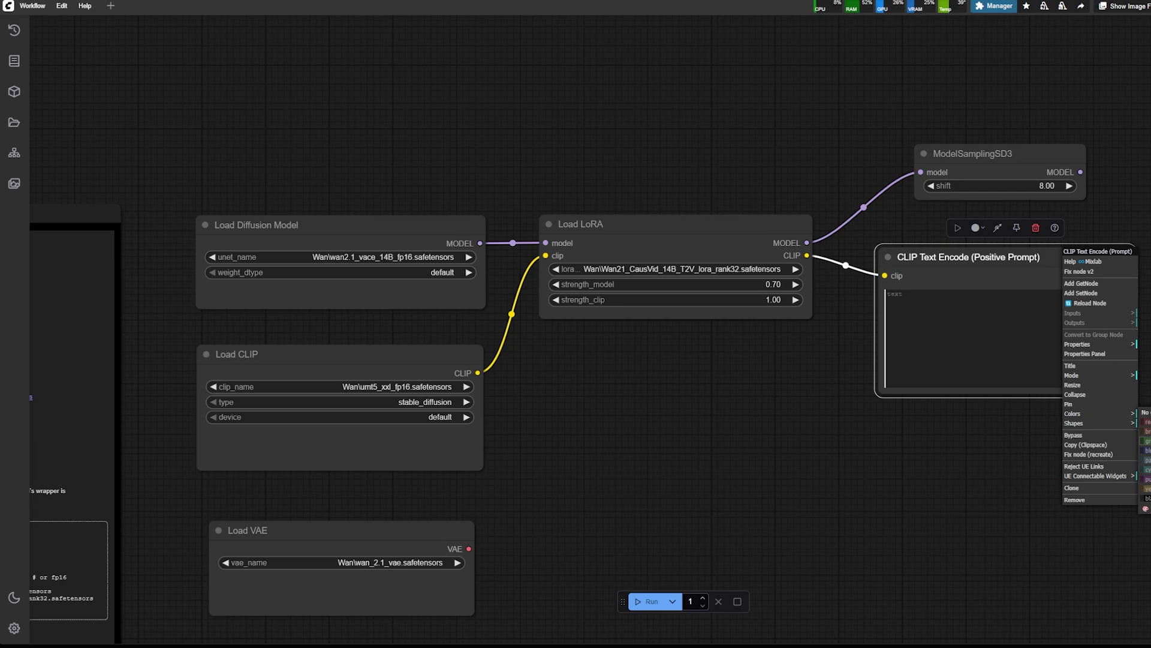
pyautogui.click(1146, 441)
# Copy it into a red Negative Prompt node fed by the LoRA's CLIP output.
pyautogui.moveTo(967, 274)
pyautogui.mouseDown()
pyautogui.moveTo(993, 265)
pyautogui.moveTo(1012, 398)
pyautogui.moveTo(992, 448)
pyautogui.mouseUp()
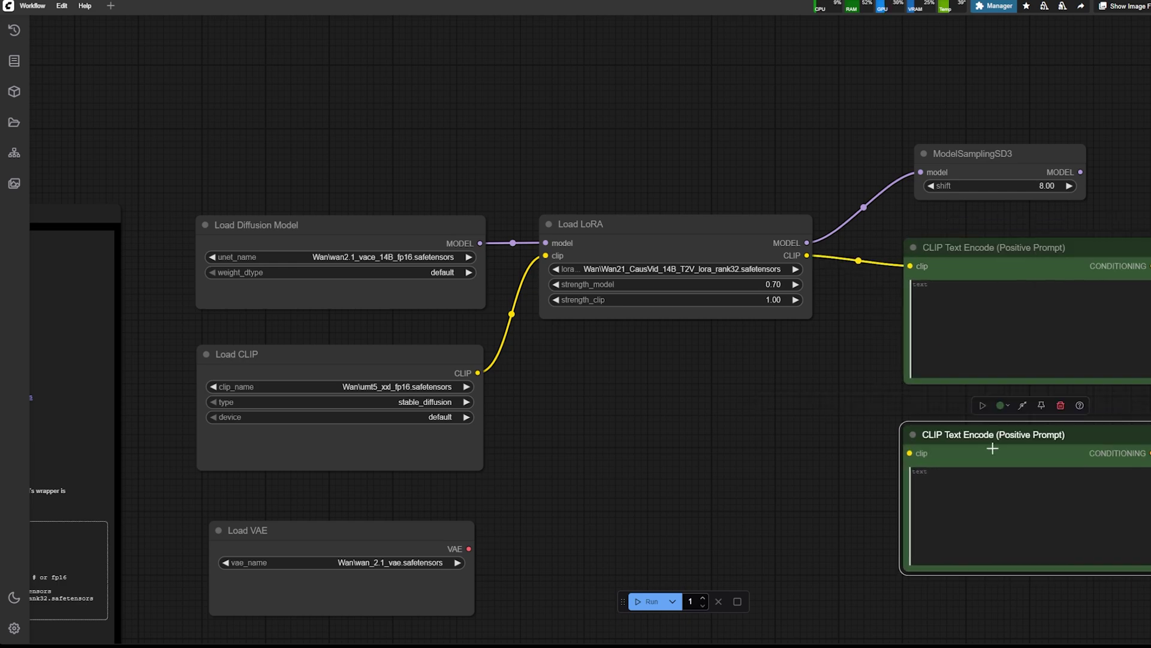
pyautogui.rightClick(993, 449)
pyautogui.click(1049, 504)
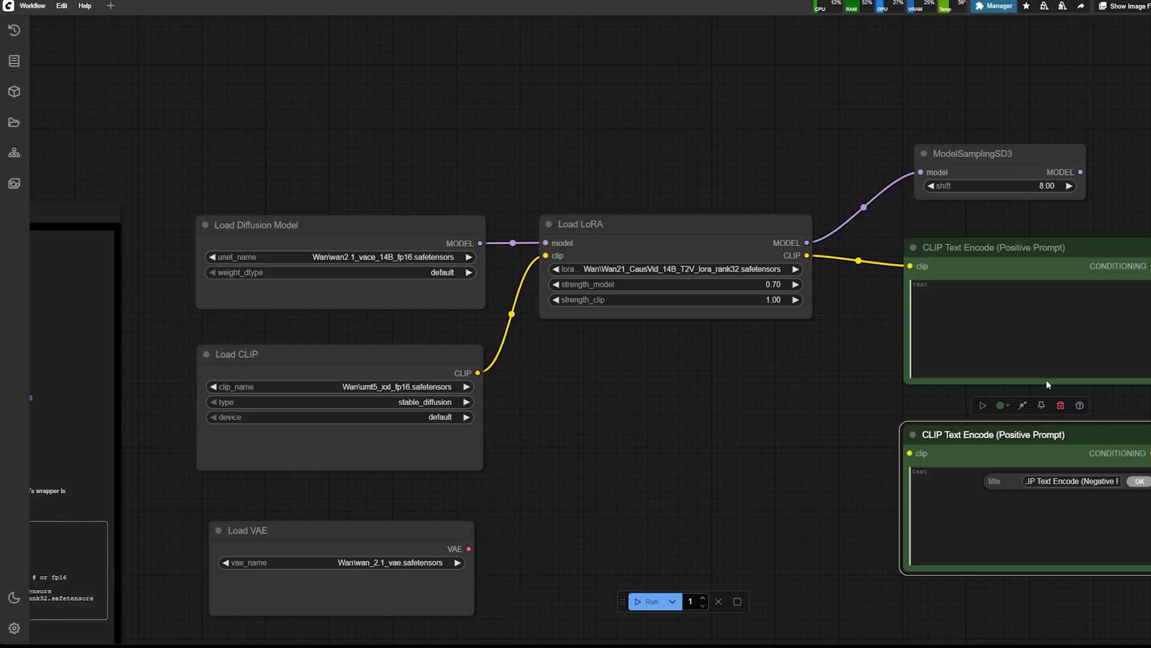
pyautogui.press('Return')
pyautogui.rightClick(1088, 437)
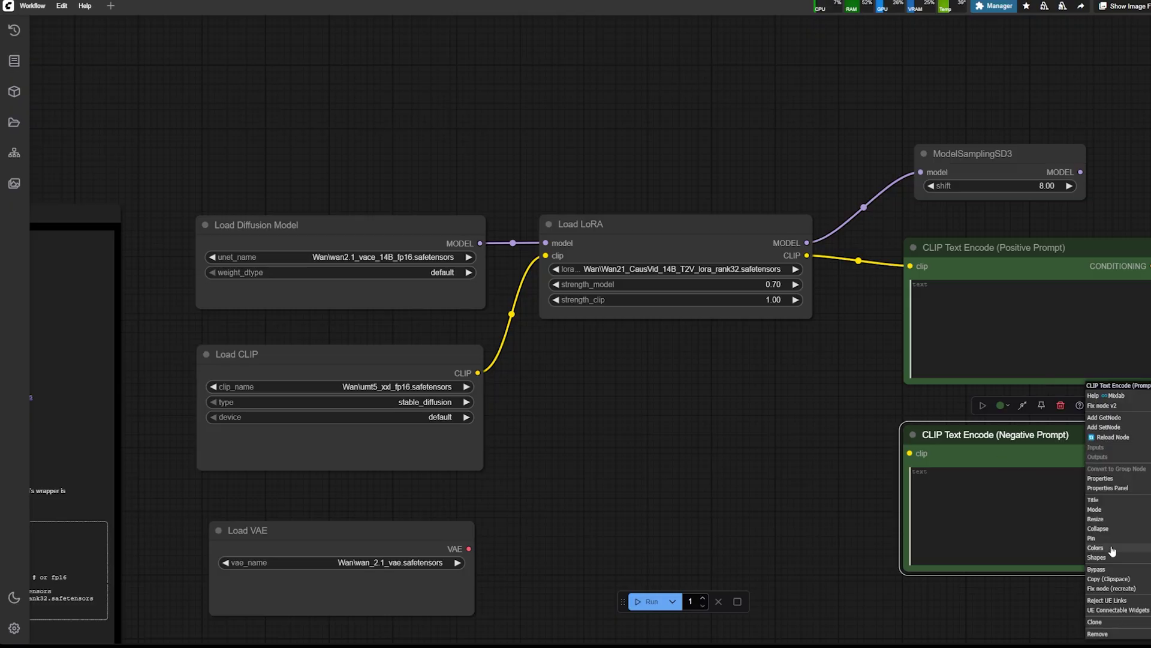
pyautogui.click(1148, 547)
pyautogui.moveTo(807, 256); pyautogui.dragTo(904, 448)
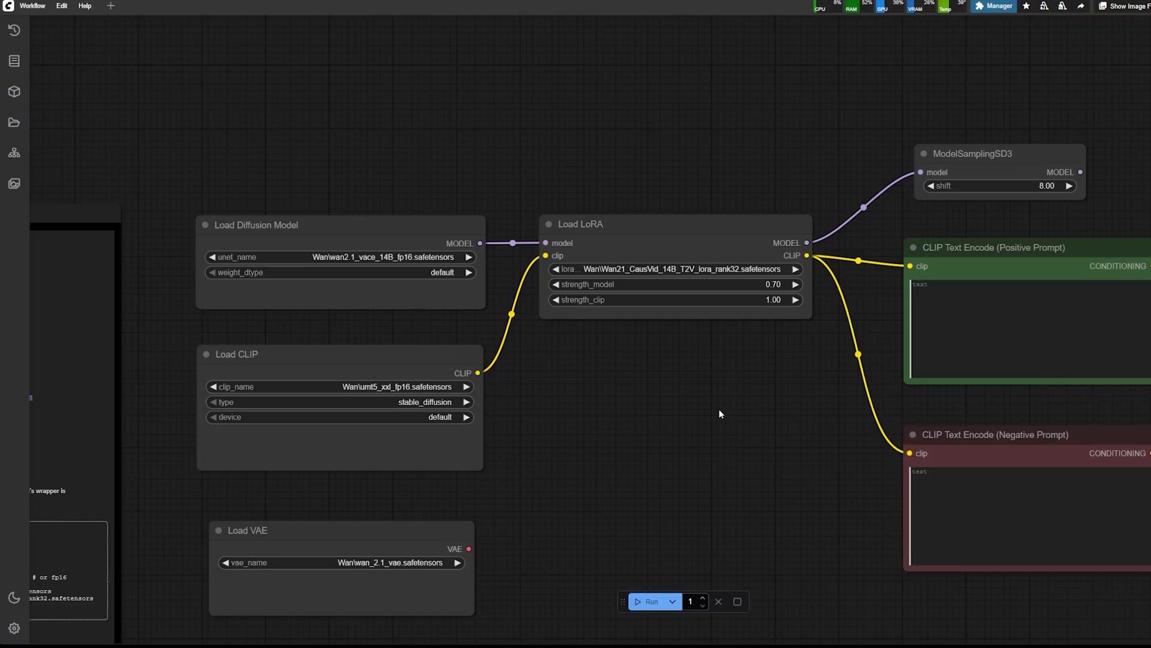
# Paste the slow-motion futuristic fashion museum description into the Positive Prompt.
pyautogui.scroll(-5, 720, 414)
pyautogui.scroll(2, 979, 480)
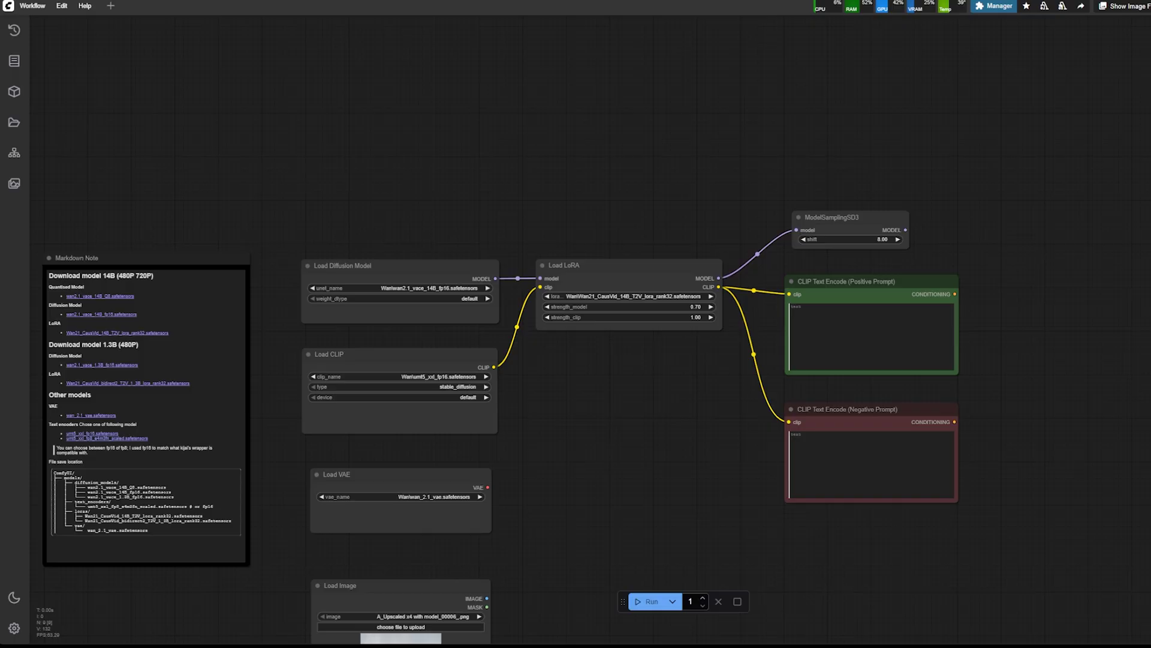
pyautogui.click(917, 343)
pyautogui.write("A cinematic, slow-motion tracking shot as the camera smoothly glides toward the entrance of a futuristic, organically sculpted fashion design museum. The building's fluid, curvilinear form appears monolithic yet soft, with an undulating white façade punctuated by large, rounded glass openings. The ambient lighting inside glows warmly, contrasting with the cool, overcast sky outside.")
pyautogui.scroll(5, 927, 337)
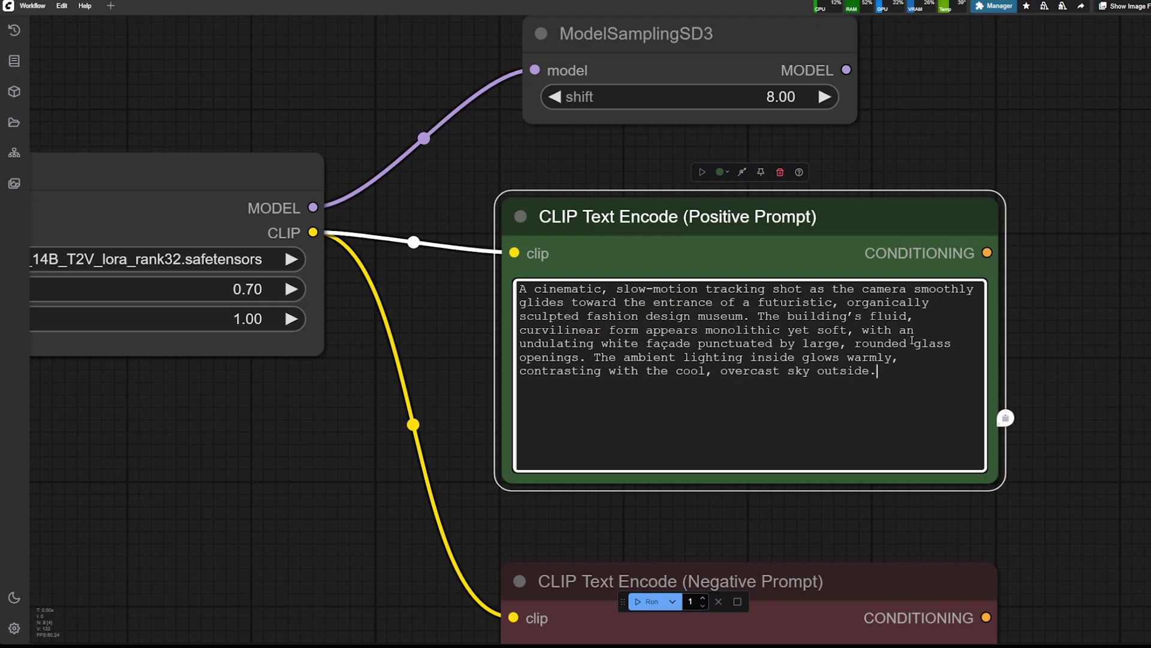
pyautogui.hotkey('ctrl', 'a')
pyautogui.scroll(-1, 479, 170)
pyautogui.click(617, 232)
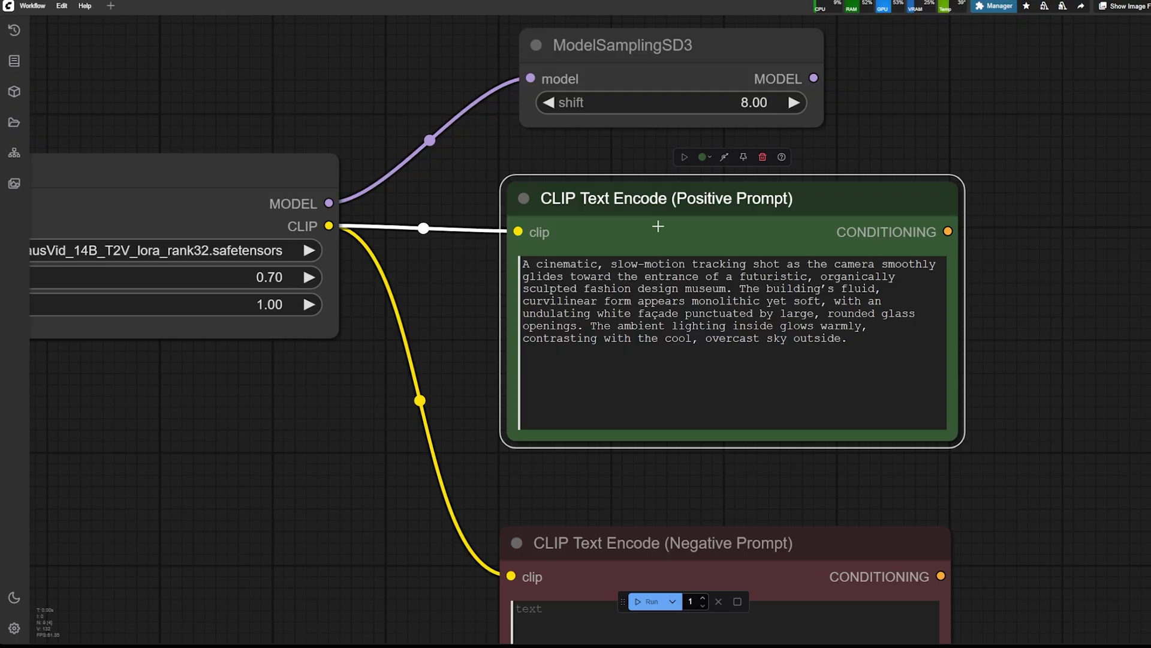
pyautogui.hotkey('ctrl', 'a')
pyautogui.click(747, 301)
pyautogui.scroll(-2, 1088, 249)
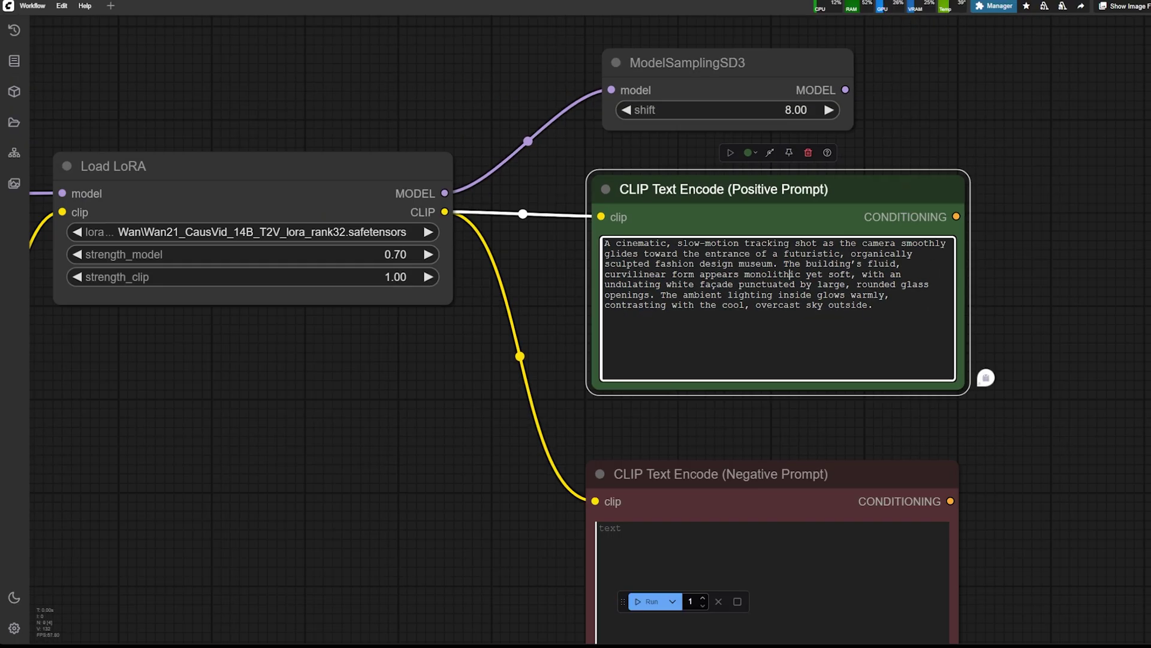
# Paste Wan's Chinese negative prompt, then replace it with the English translation.
pyautogui.click(774, 552)
pyautogui.write('色调艳丽，过曝，静态，细节模糊不清，字幕，风格，作品，画作，画面，静止，整体发灰，最差质量，低质量，JPEG压缩残留，丑陋的，残缺的，多余的手指，画得不好的手部，画得不好的脸部，畸形的，毁容的，形态畸形的肢体，手指融合，静止不动的画面，杂乱的背景，三条腿，背景人很多，倒着走')
pyautogui.scroll(-3, 1000, 353)
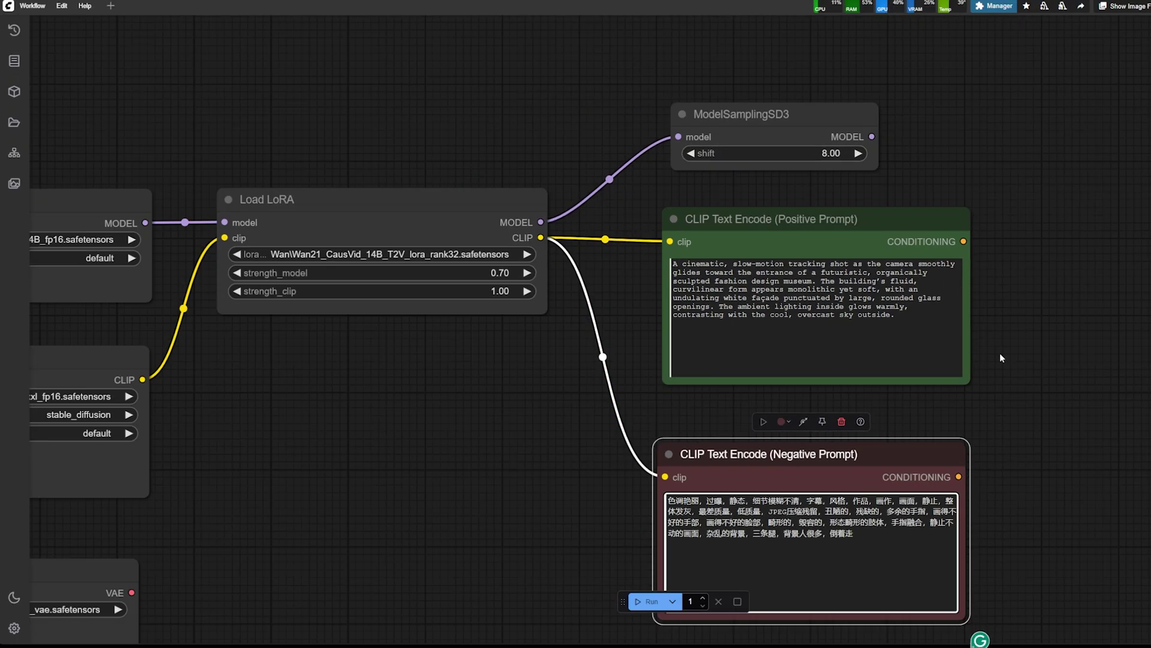
pyautogui.scroll(6, 888, 538)
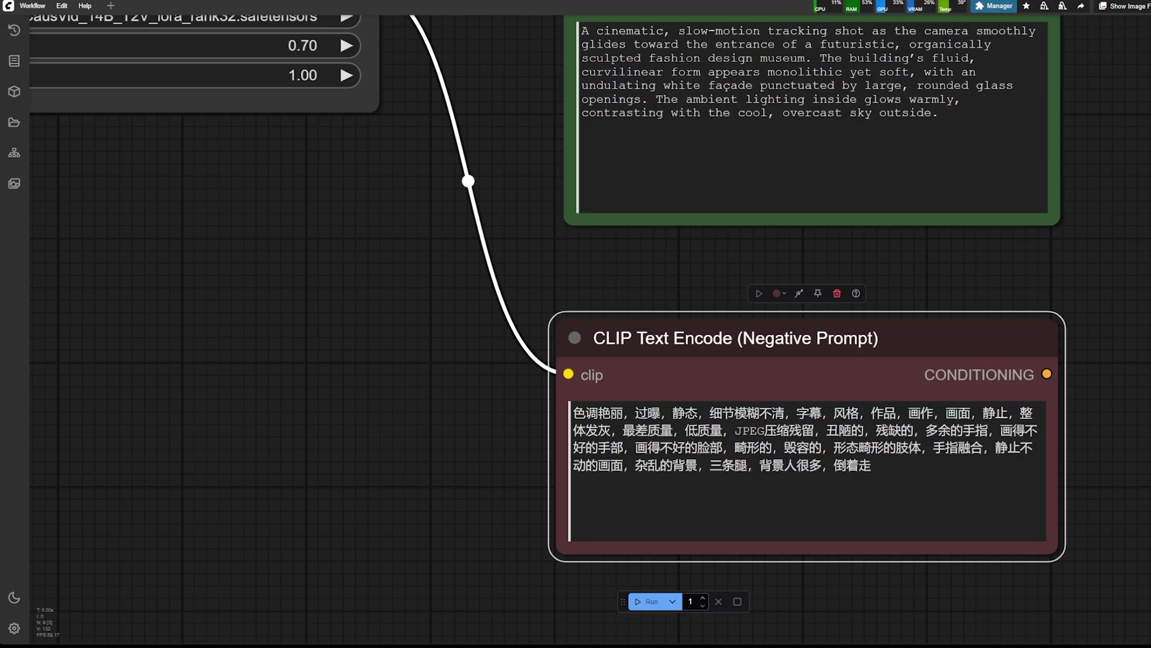
pyautogui.hotkey('ctrl', 'a')
pyautogui.write('Bright colors, overexposed, static, blurred details, subtitles, style, artwork, painting, picture, still, overall gray, worst quality, low quality, JPEG compression residue, ugly, incomplete, extra fingers, poorly drawn hands, poorly drawn faces, deformed, disfigured, malformed limbs, fused fingers, still picture, cluttered background, three legs, many people in the background, walking backwards')
pyautogui.click(466, 499)
# Select 'extra fingers', 'poorly drawn hands' and 'faces' in the negative prompt text.
pyautogui.scroll(-1, 467, 499)
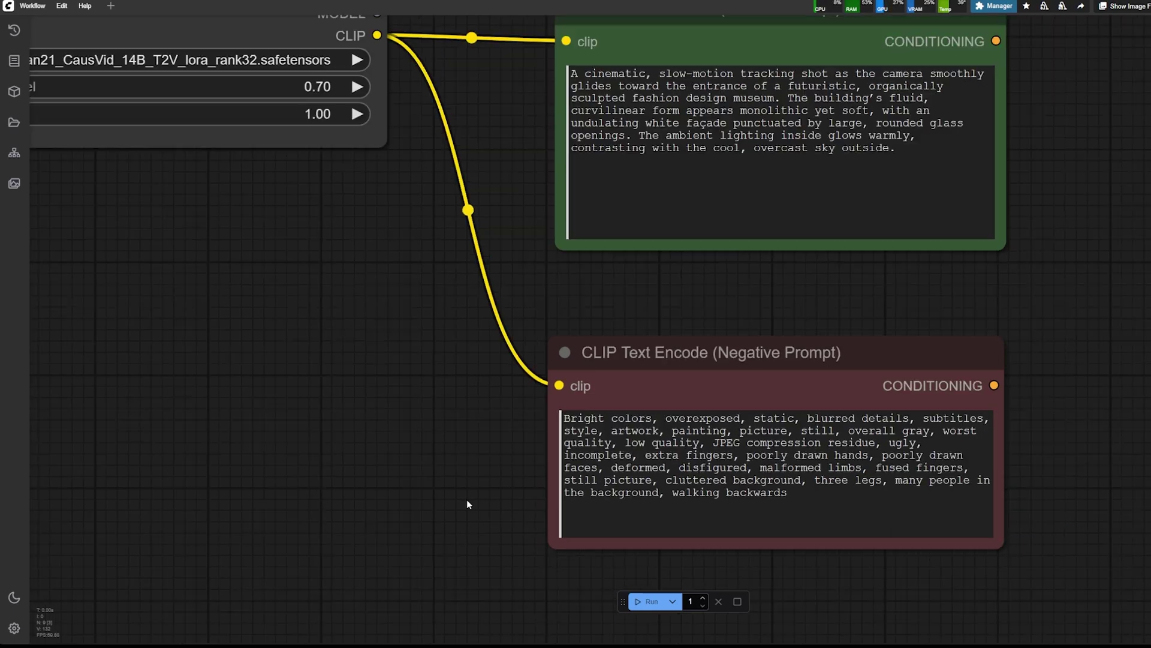
pyautogui.scroll(-5, 468, 501)
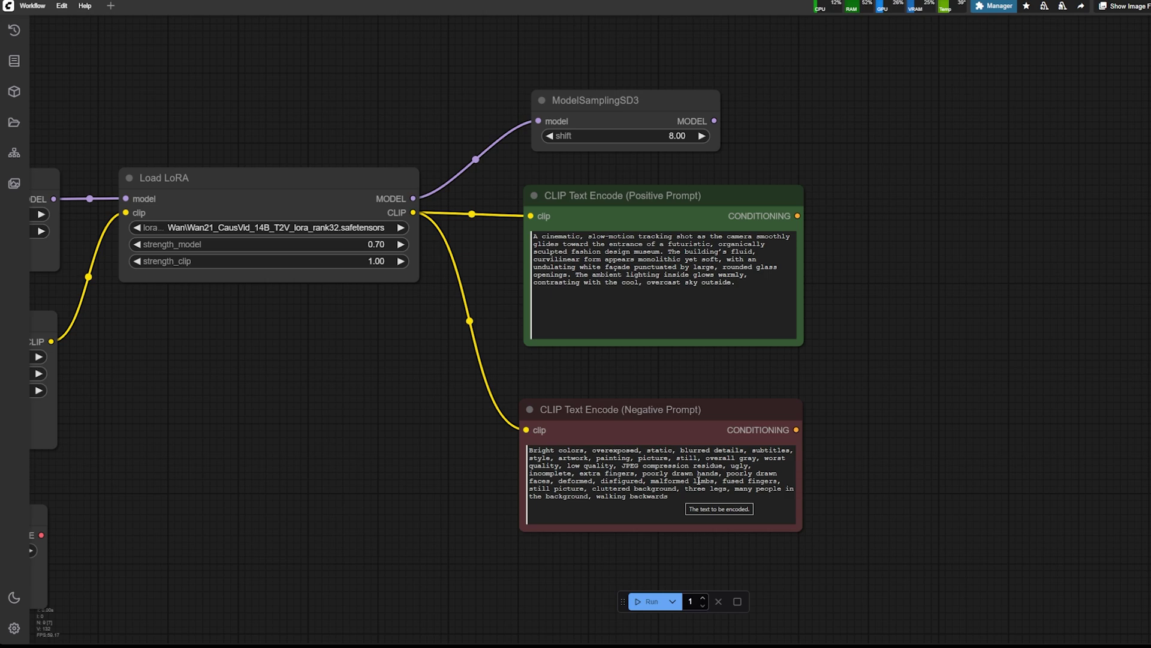
pyautogui.scroll(3, 642, 489)
pyautogui.click(623, 466)
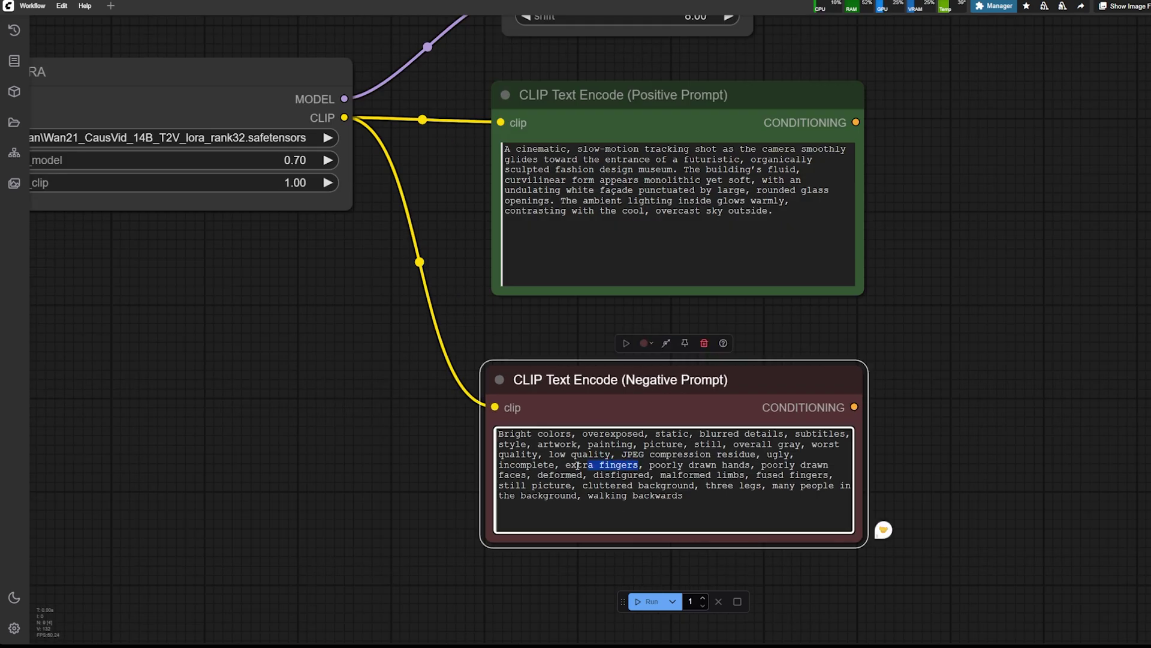
pyautogui.moveTo(639, 466); pyautogui.dragTo(566, 466)
pyautogui.moveTo(649, 466); pyautogui.dragTo(749, 466)
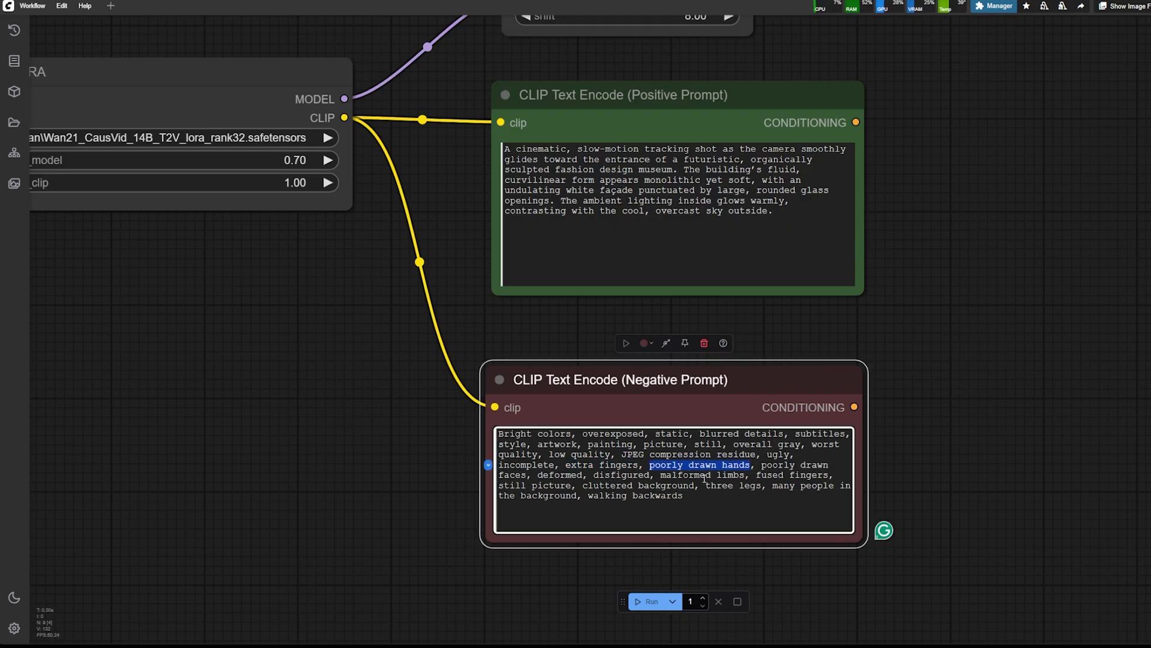
pyautogui.doubleClick(501, 475)
pyautogui.click(394, 499)
# Add a WanVaceToVideo node and connect the positive and negative prompts to it.
pyautogui.scroll(-3, 394, 499)
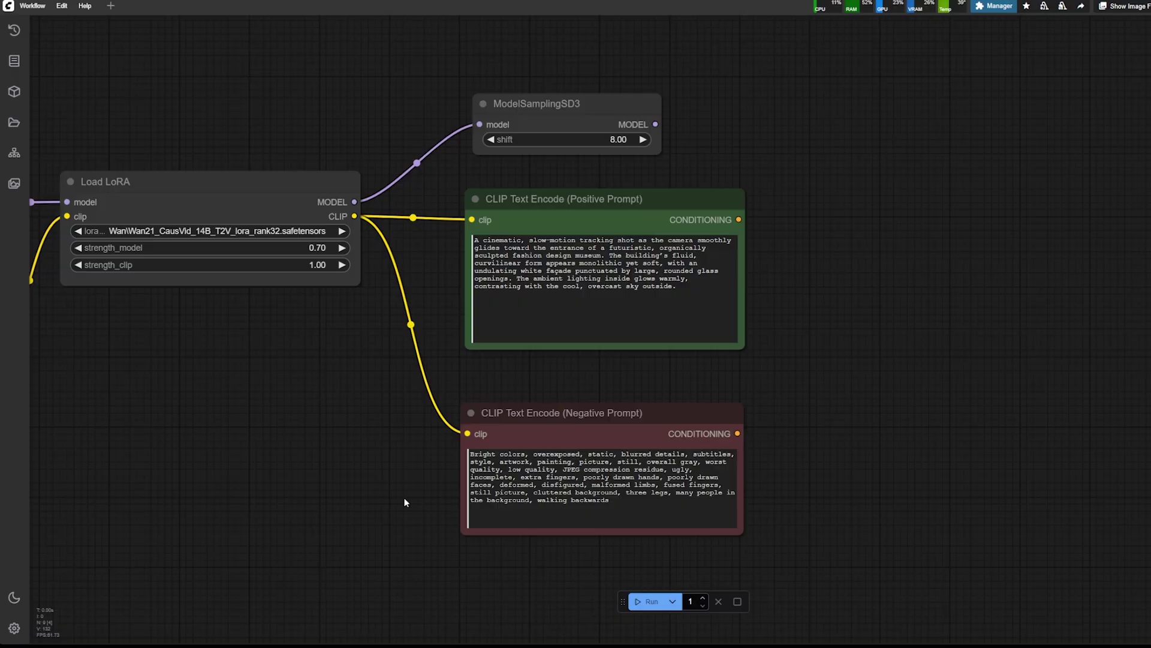
pyautogui.doubleClick(833, 335)
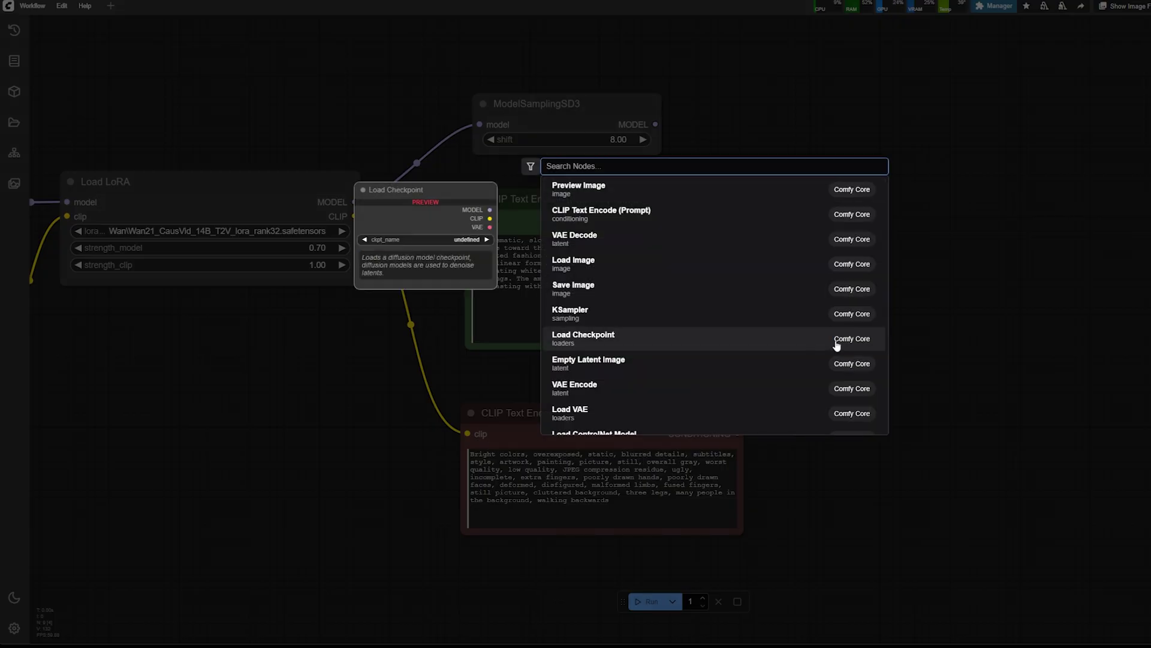
pyautogui.write('wanvac')
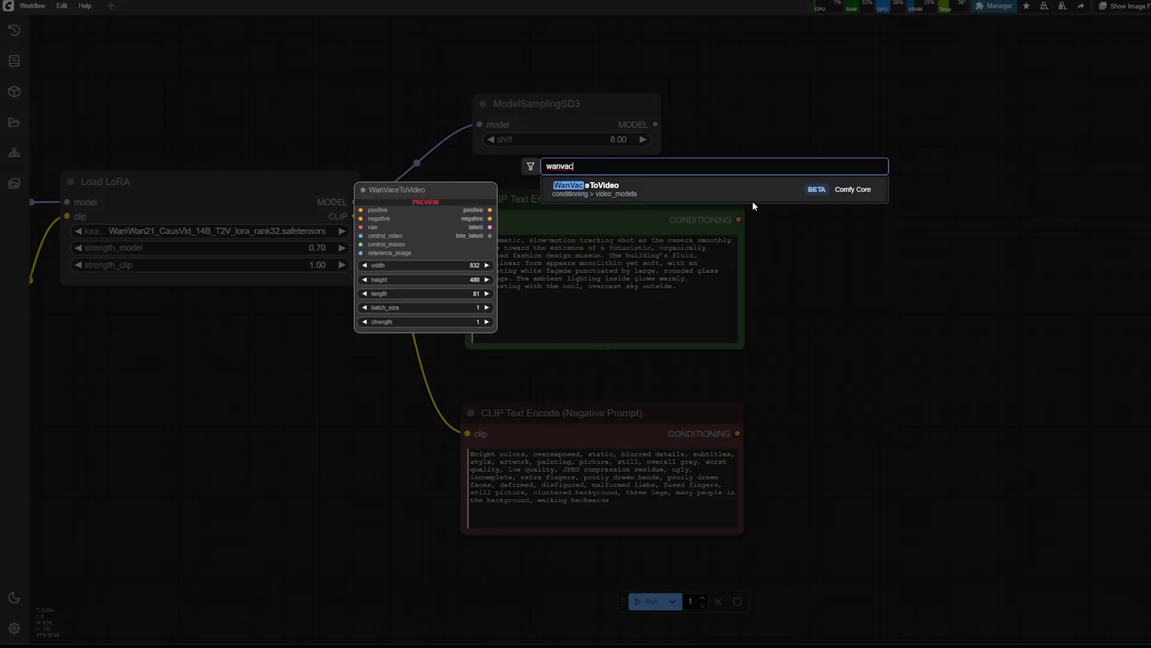
pyautogui.press('Return')
pyautogui.moveTo(739, 220); pyautogui.dragTo(875, 235)
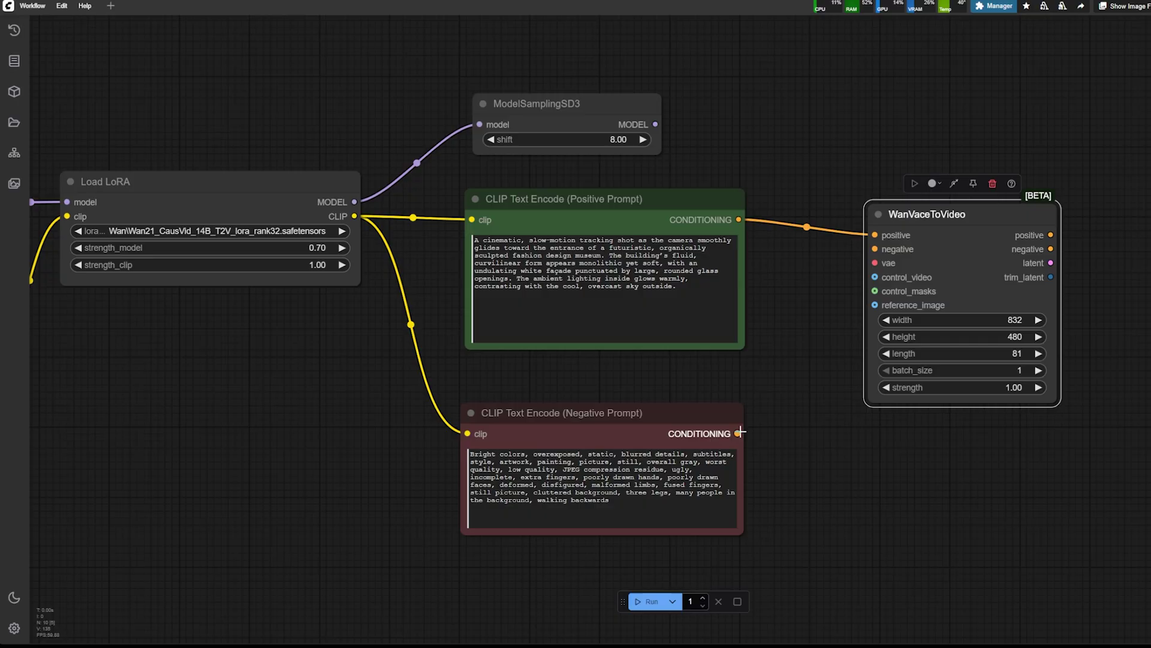
pyautogui.moveTo(741, 432); pyautogui.dragTo(867, 249)
pyautogui.moveTo(924, 214); pyautogui.dragTo(931, 200)
pyautogui.moveTo(737, 433); pyautogui.dragTo(883, 234)
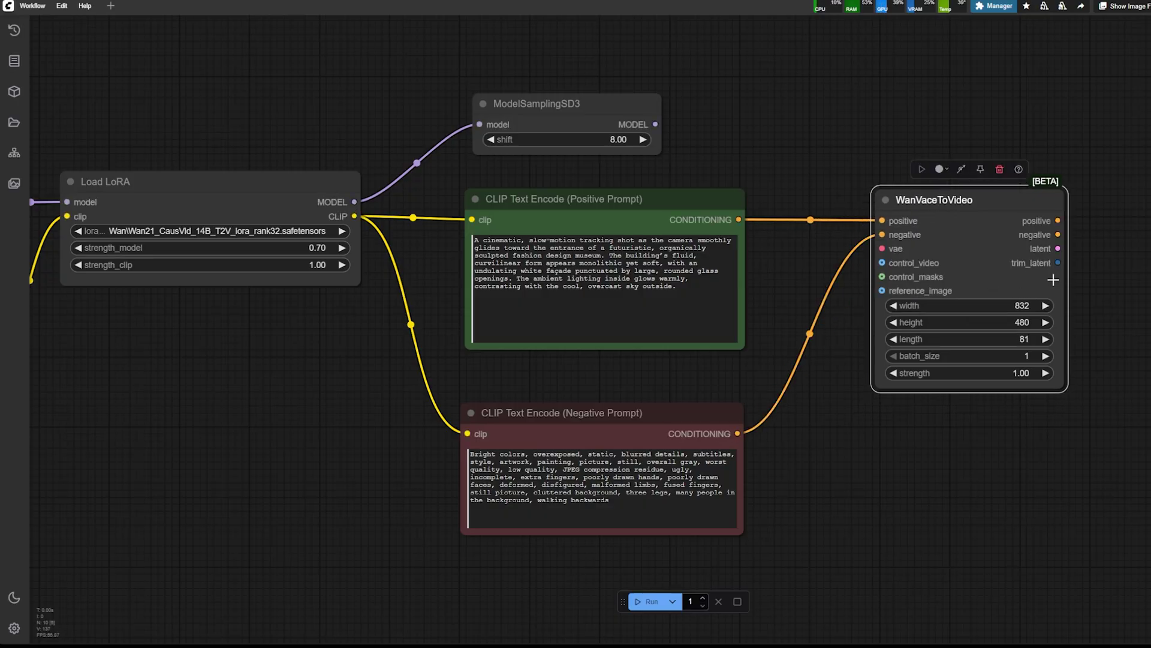
# Wire the VAE into its vae input and the Load Image output into reference_image.
pyautogui.scroll(-5, 1054, 280)
pyautogui.moveTo(478, 414); pyautogui.dragTo(986, 251)
pyautogui.moveTo(477, 515); pyautogui.dragTo(986, 274)
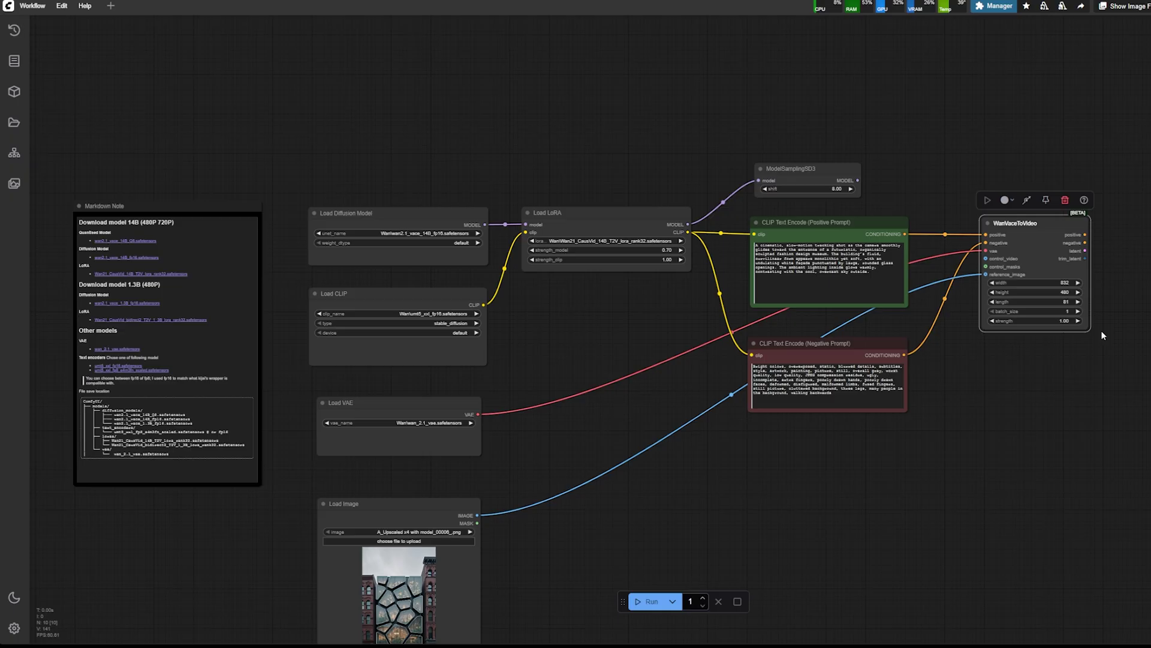
pyautogui.scroll(-4, 582, 392)
pyautogui.scroll(7, 569, 458)
pyautogui.scroll(-2, 456, 432)
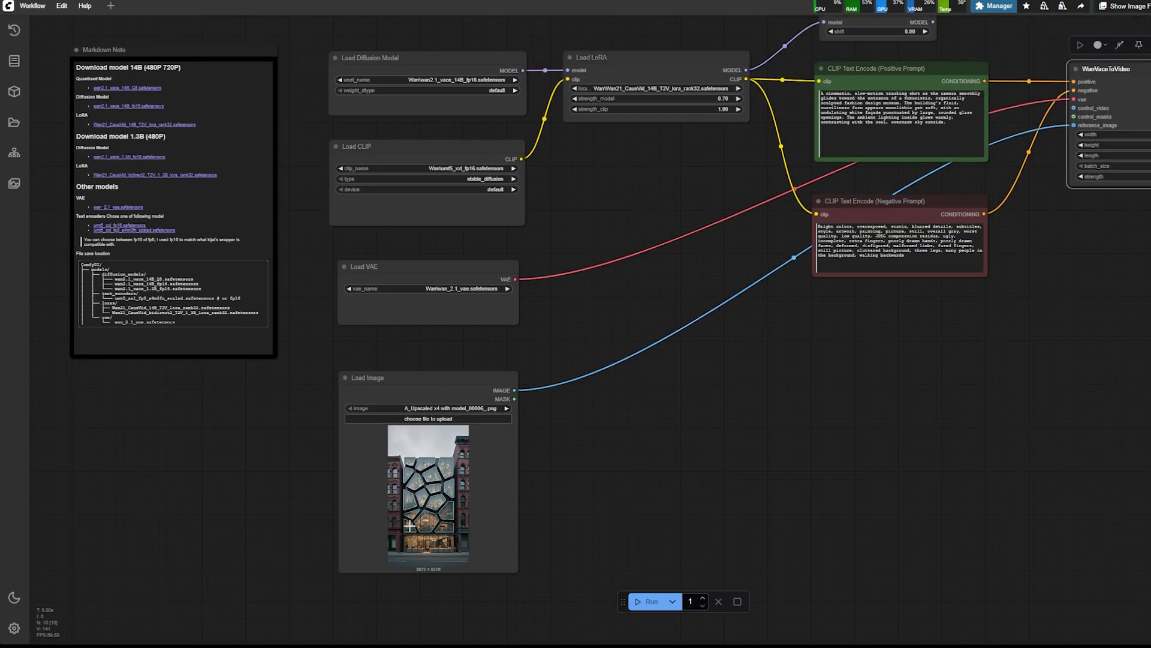
# Load Original Image.png into the Load Image node.
pyautogui.click(428, 419)
pyautogui.click(120, 87)
pyautogui.click(634, 473)
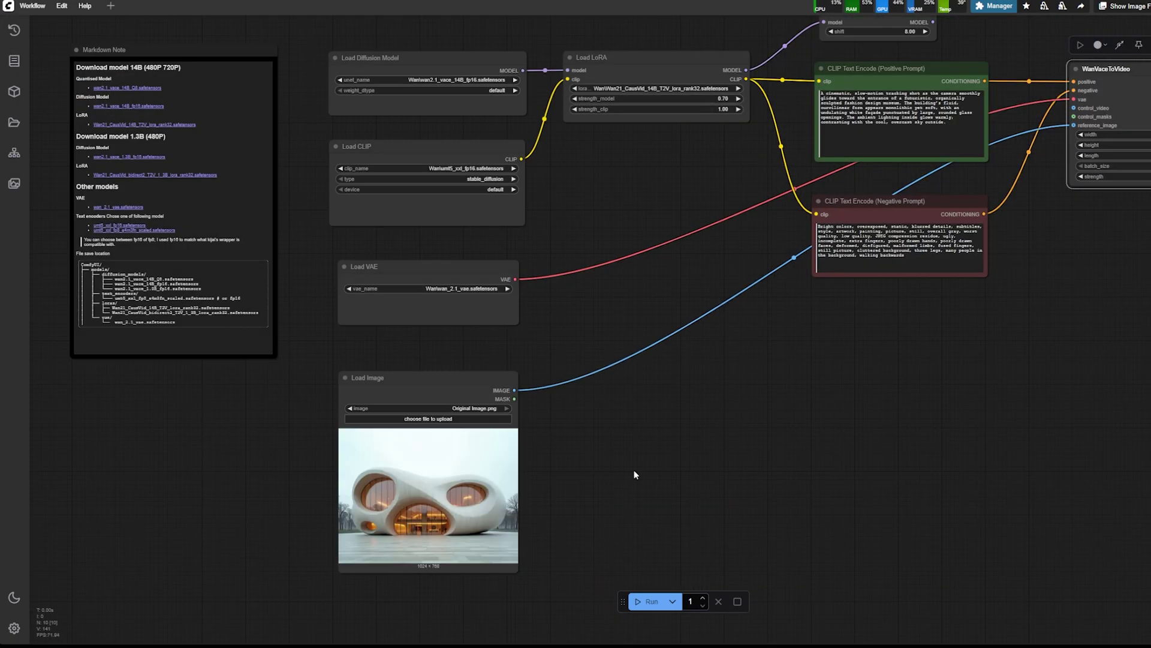
pyautogui.scroll(4, 458, 564)
pyautogui.scroll(1, 415, 575)
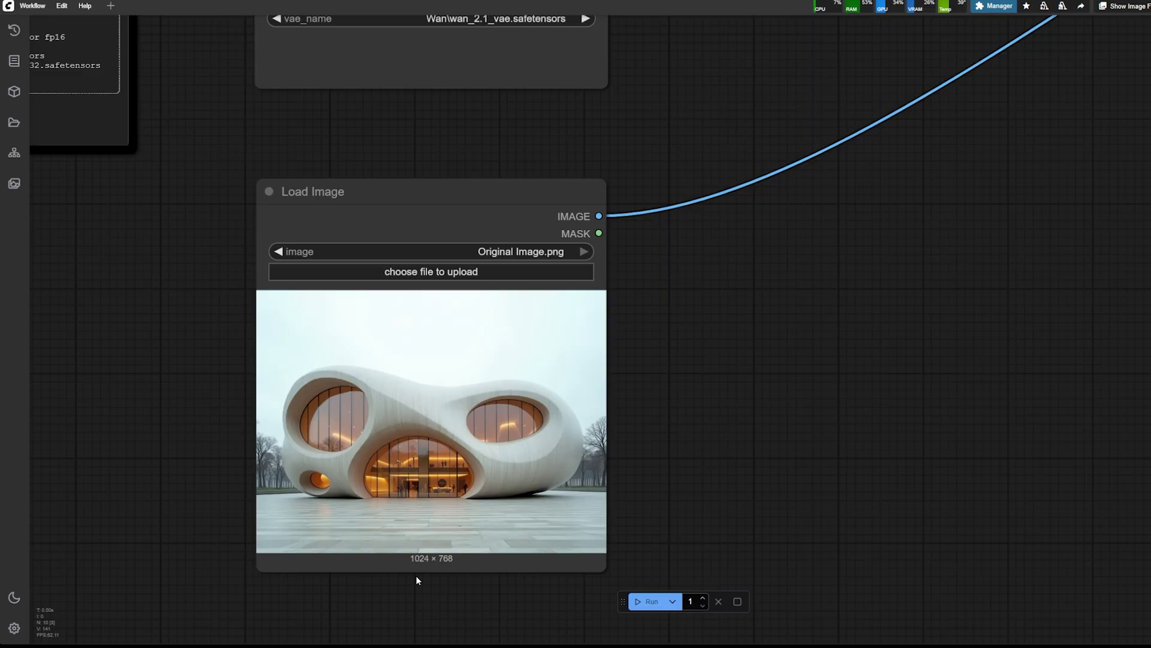
pyautogui.scroll(-6, 414, 576)
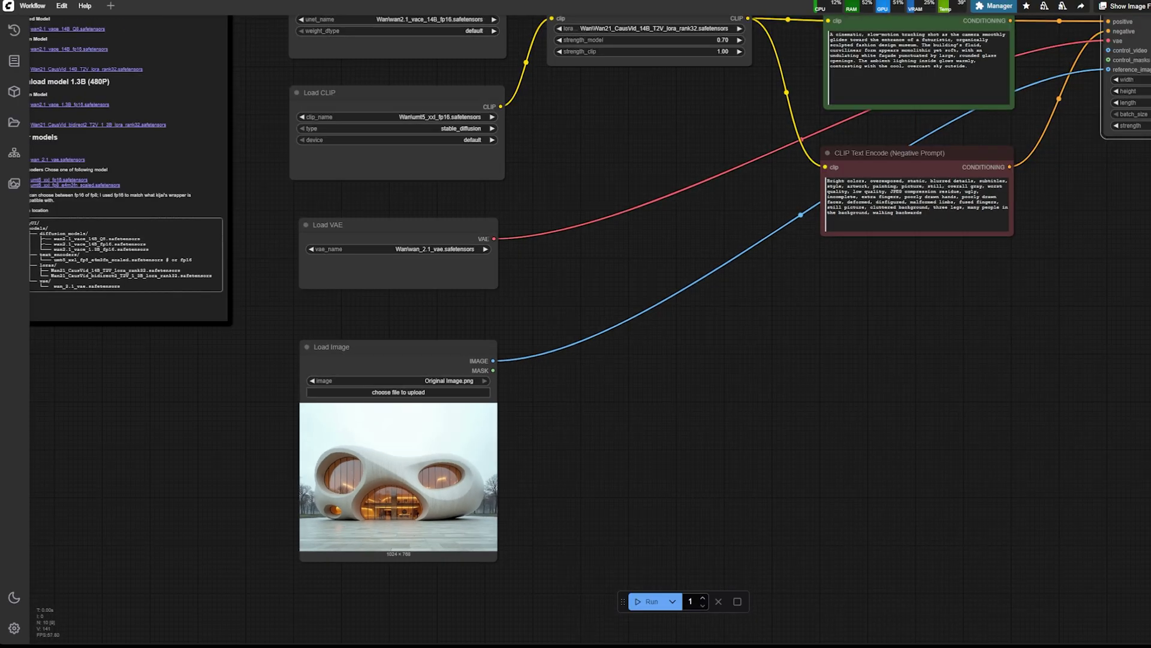
# Set WanVaceToVideo's width to 1280 and height to 720.
pyautogui.click(1121, 96)
pyautogui.scroll(-3, 1115, 92)
pyautogui.scroll(4, 1050, 131)
pyautogui.scroll(-1, 1050, 131)
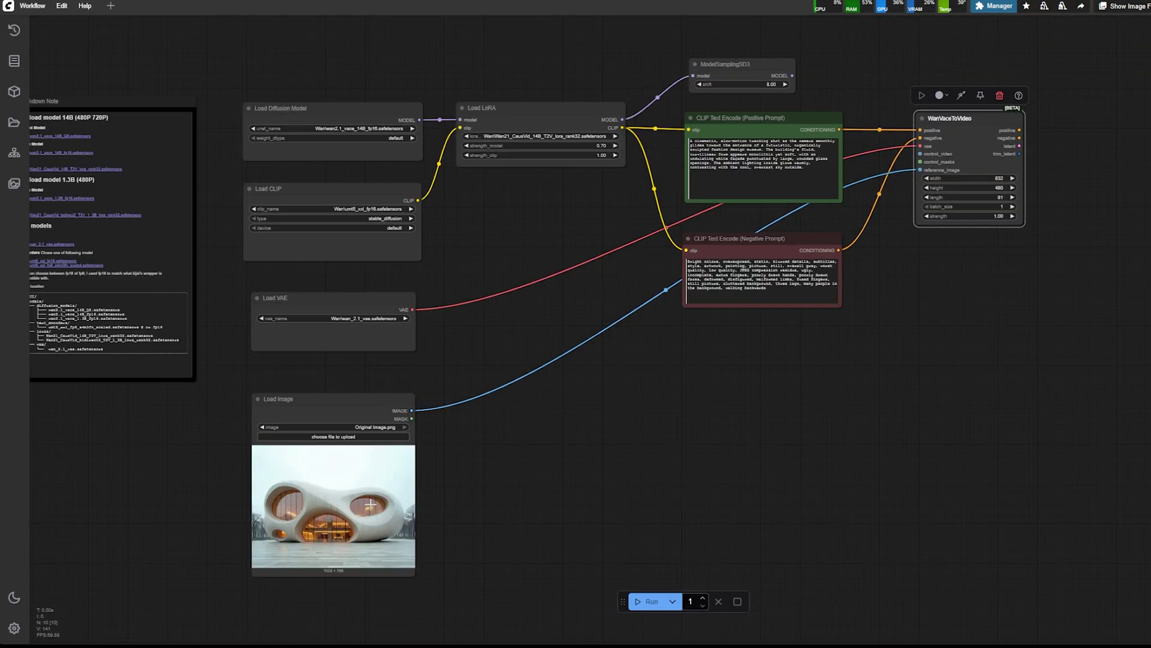
pyautogui.moveTo(344, 401); pyautogui.dragTo(1004, 243)
pyautogui.scroll(5, 1110, 166)
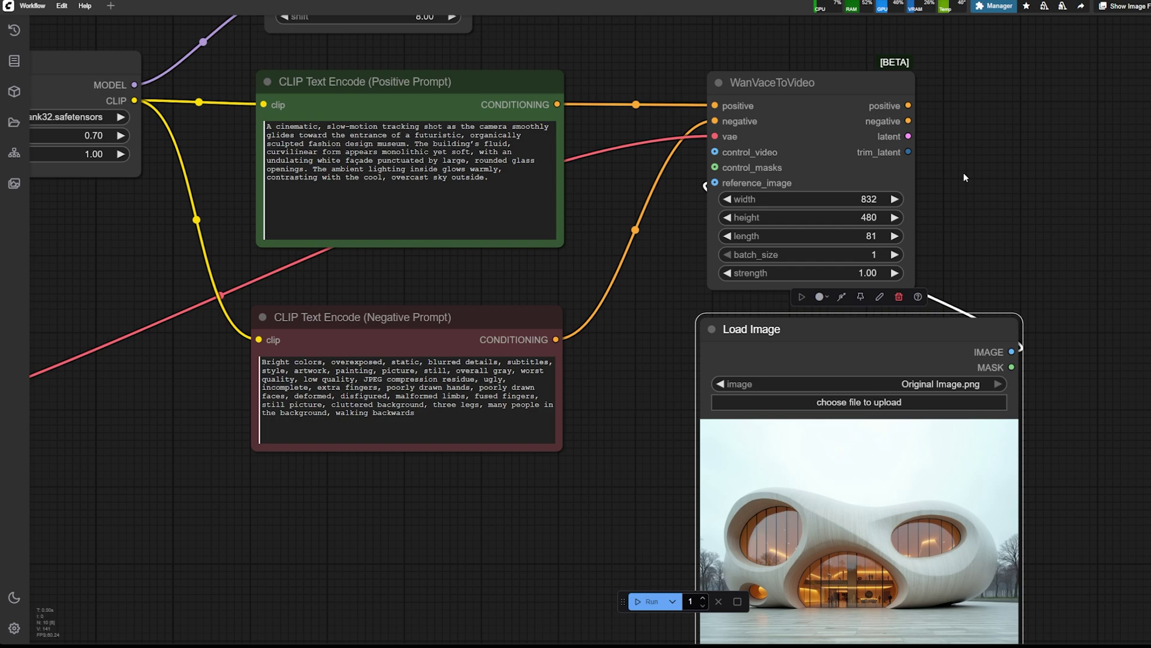
pyautogui.click(865, 203)
pyautogui.write('1280')
pyautogui.press('Return')
pyautogui.click(870, 217)
pyautogui.press('Return')
pyautogui.moveTo(881, 332); pyautogui.dragTo(265, 398)
pyautogui.scroll(-5, 904, 218)
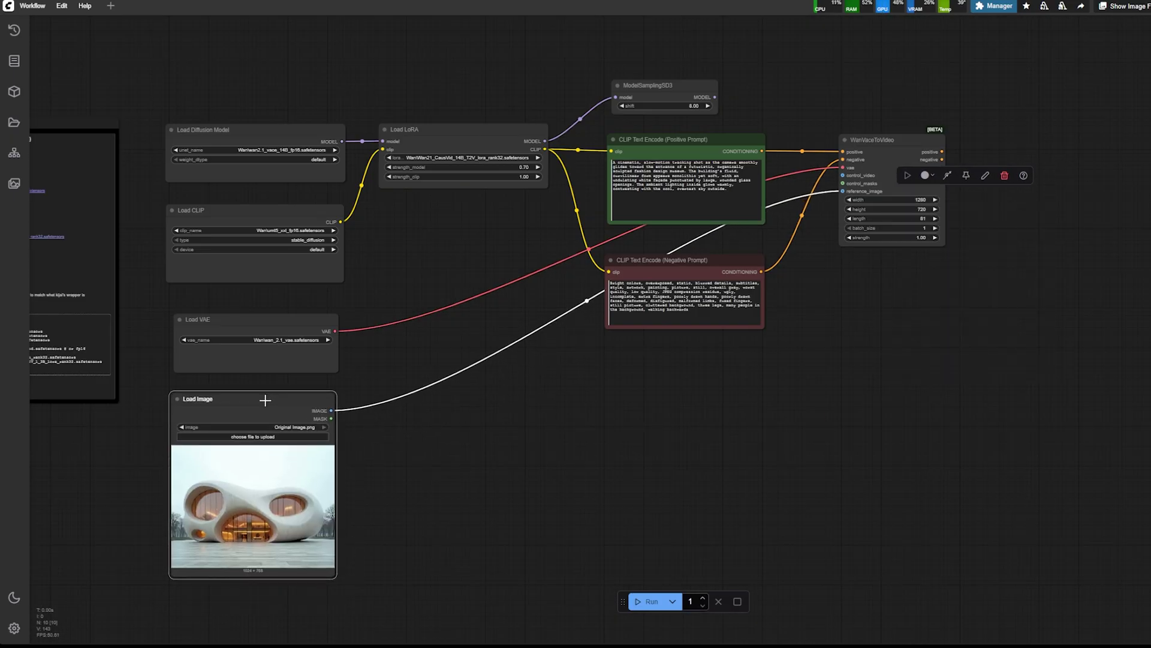
pyautogui.scroll(2, 869, 347)
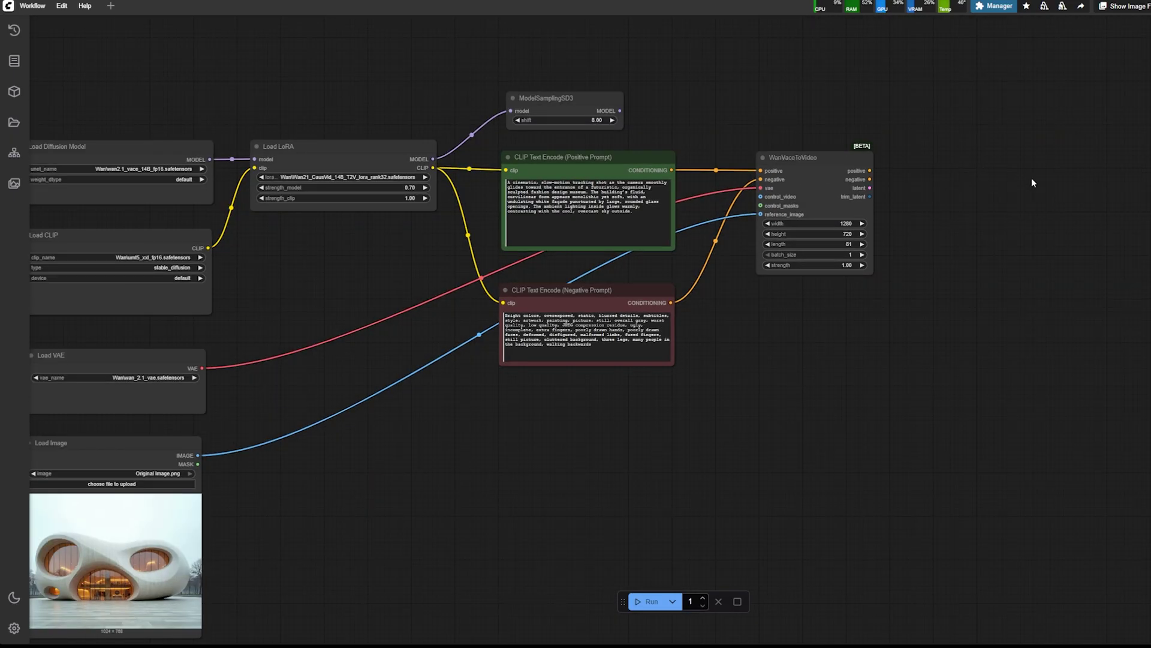
pyautogui.scroll(2, 1032, 177)
# Add a KSampler fed by ModelSamplingSD3's model and WanVaceToVideo's positive, negative and latent.
pyautogui.doubleClick(911, 178)
pyautogui.write('ksampler')
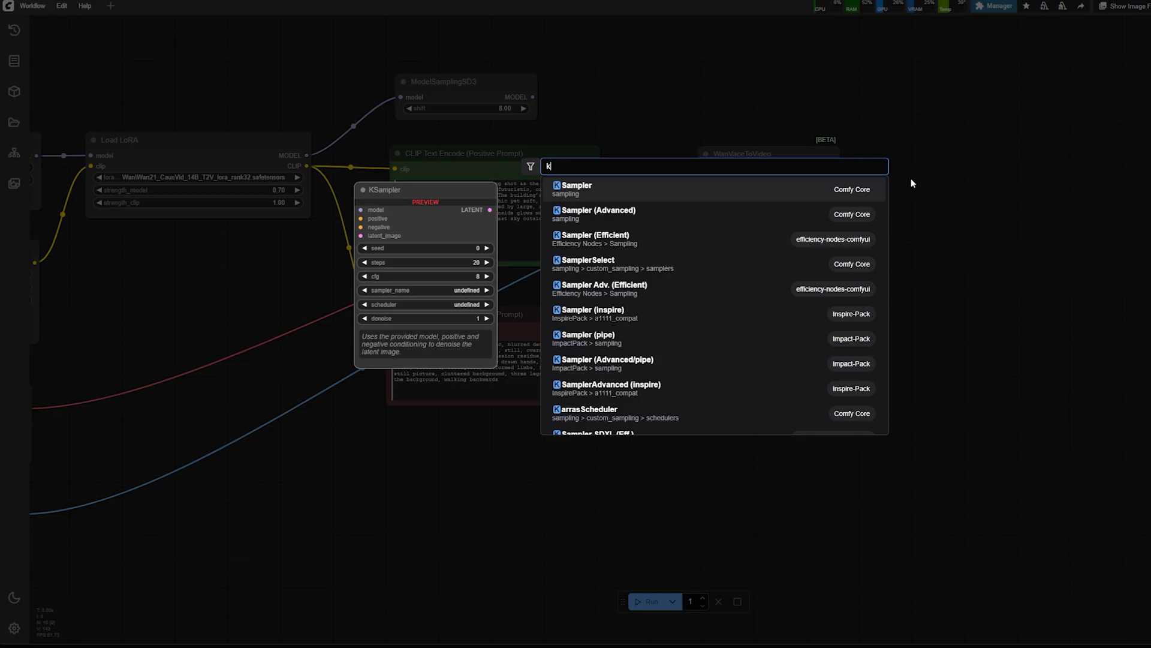
pyautogui.press('Return')
pyautogui.moveTo(911, 178); pyautogui.dragTo(913, 119)
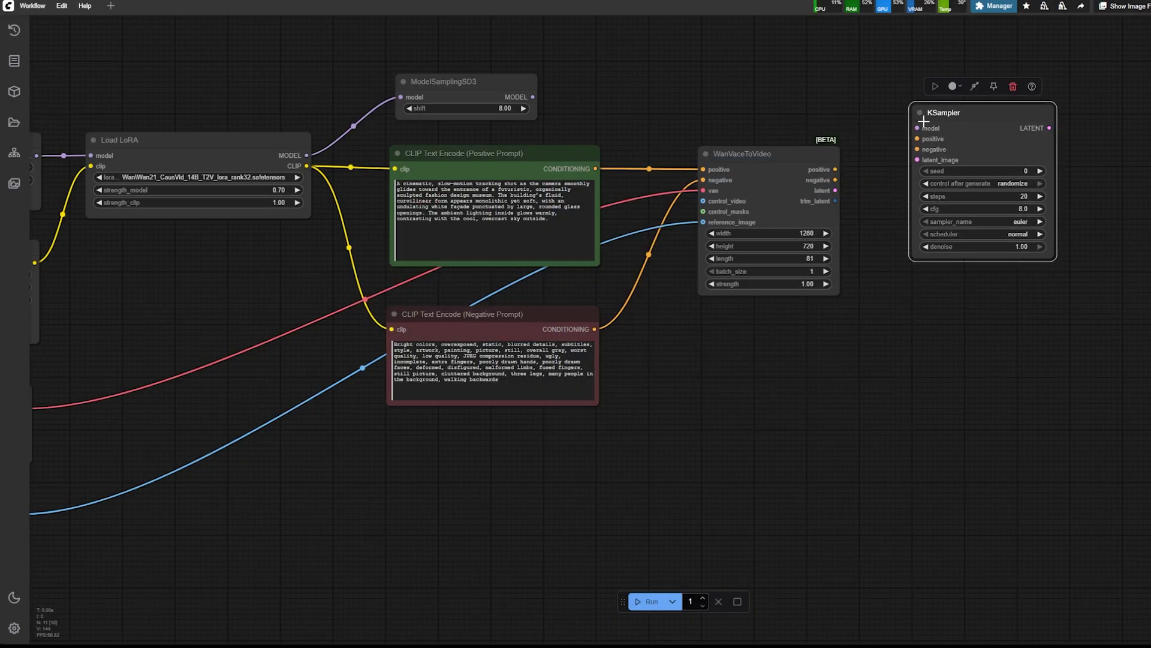
pyautogui.moveTo(533, 96)
pyautogui.mouseDown()
pyautogui.moveTo(913, 128)
pyautogui.moveTo(958, 89)
pyautogui.mouseUp()
pyautogui.moveTo(835, 169); pyautogui.dragTo(916, 126)
pyautogui.moveTo(836, 190); pyautogui.dragTo(915, 137)
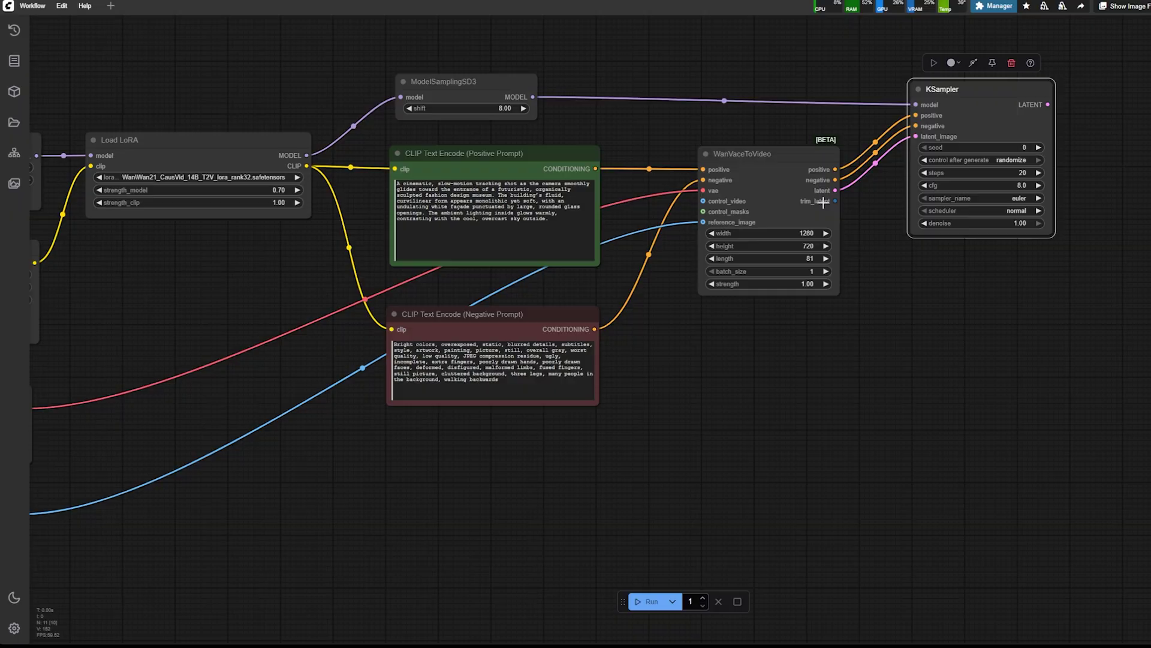
# Add a TrimVideoLatent node taking WanVaceToVideo's latent and trim_latent, placed under the KSampler.
pyautogui.doubleClick(914, 302)
pyautogui.write('trim')
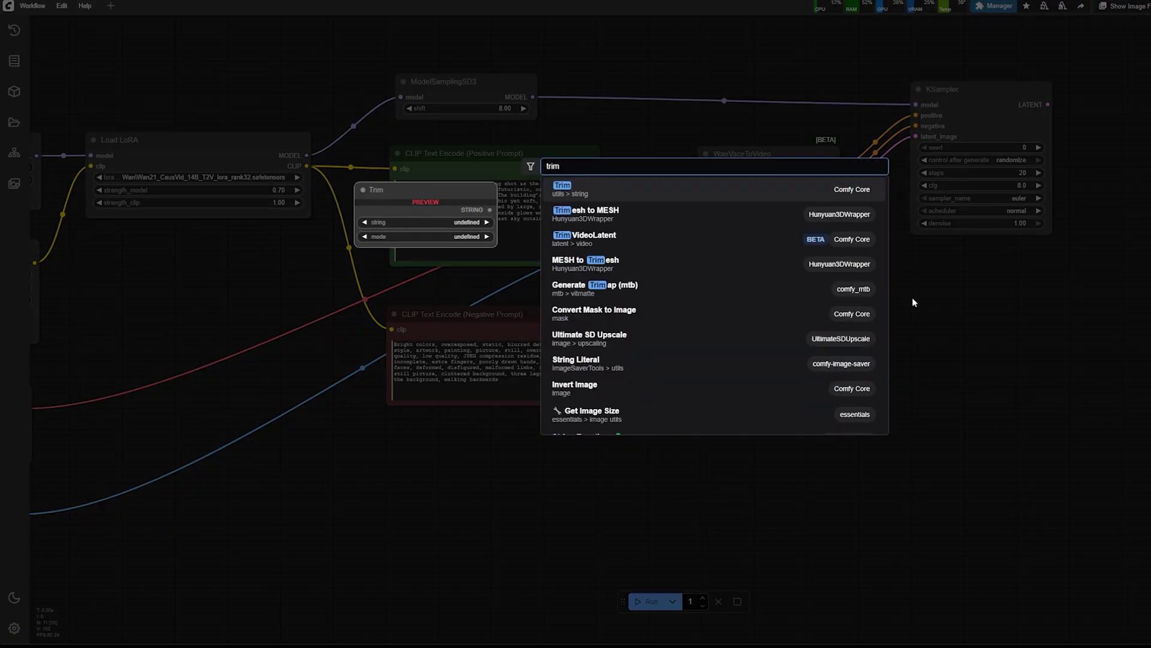
pyautogui.press('Down')
pyautogui.press('Down')
pyautogui.press('Down')
pyautogui.press('Up')
pyautogui.press('Return')
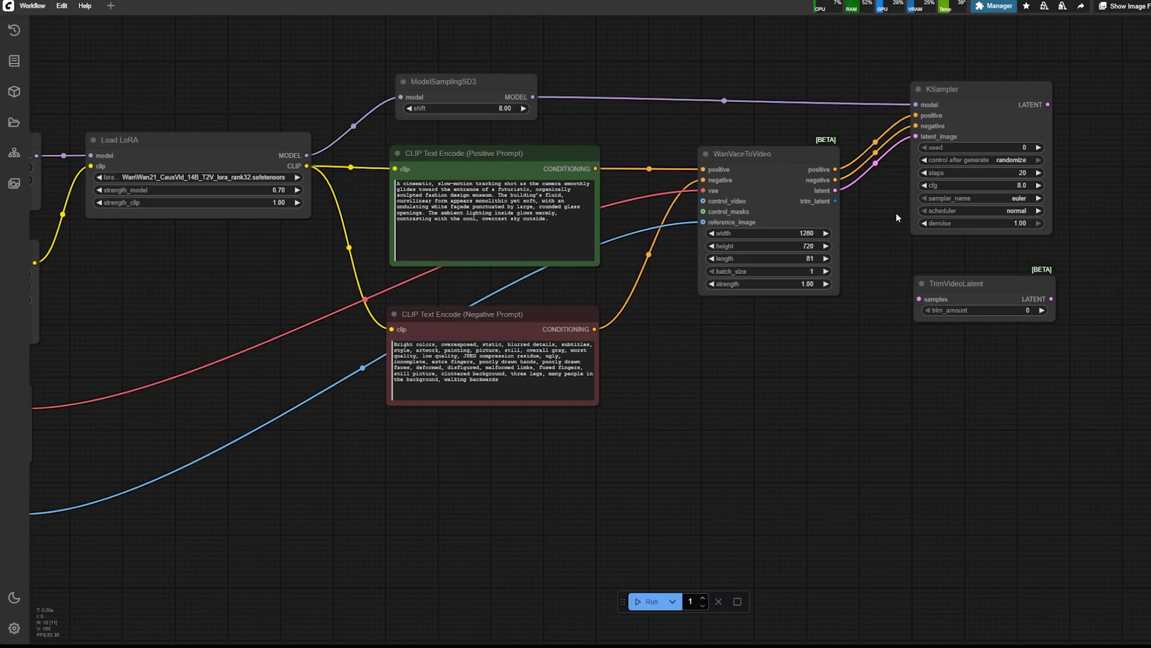
pyautogui.scroll(2, 972, 317)
pyautogui.rightClick(985, 282)
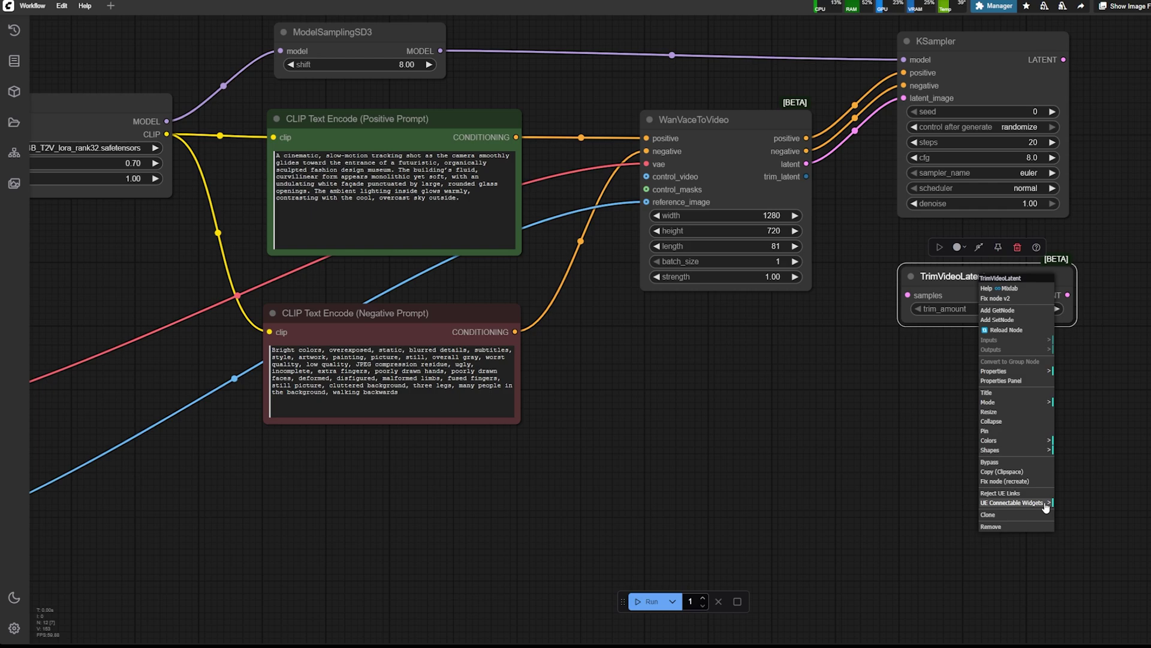
pyautogui.moveTo(807, 164); pyautogui.dragTo(908, 308)
pyautogui.moveTo(984, 277); pyautogui.dragTo(976, 258)
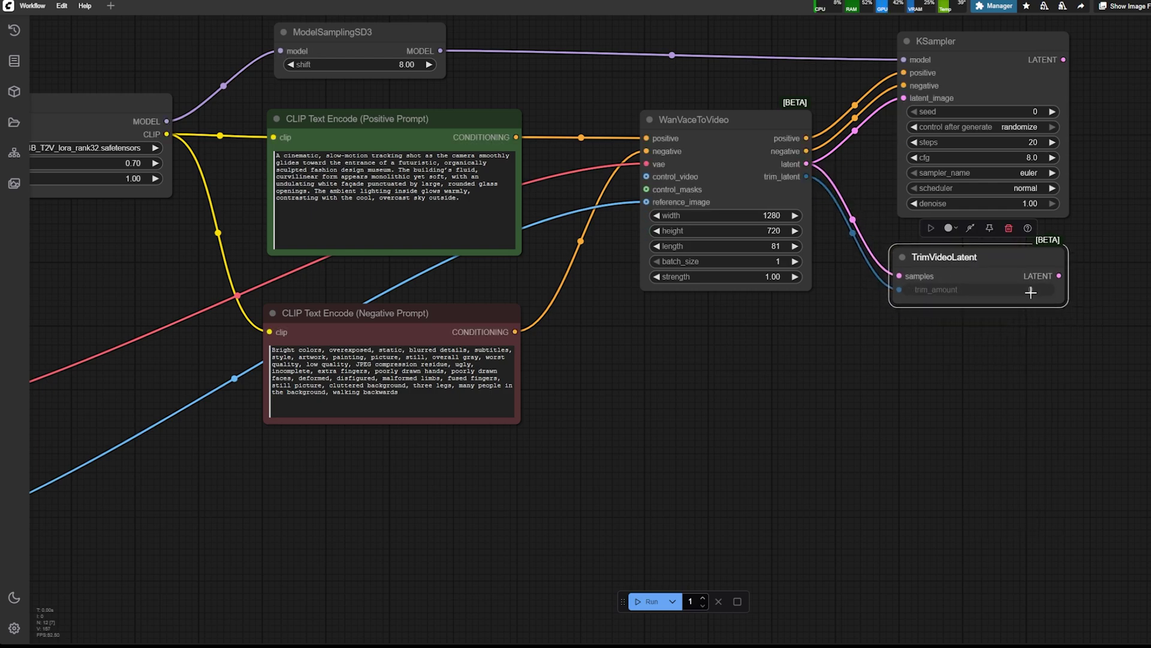
pyautogui.scroll(-4, 877, 355)
pyautogui.scroll(-2, 876, 359)
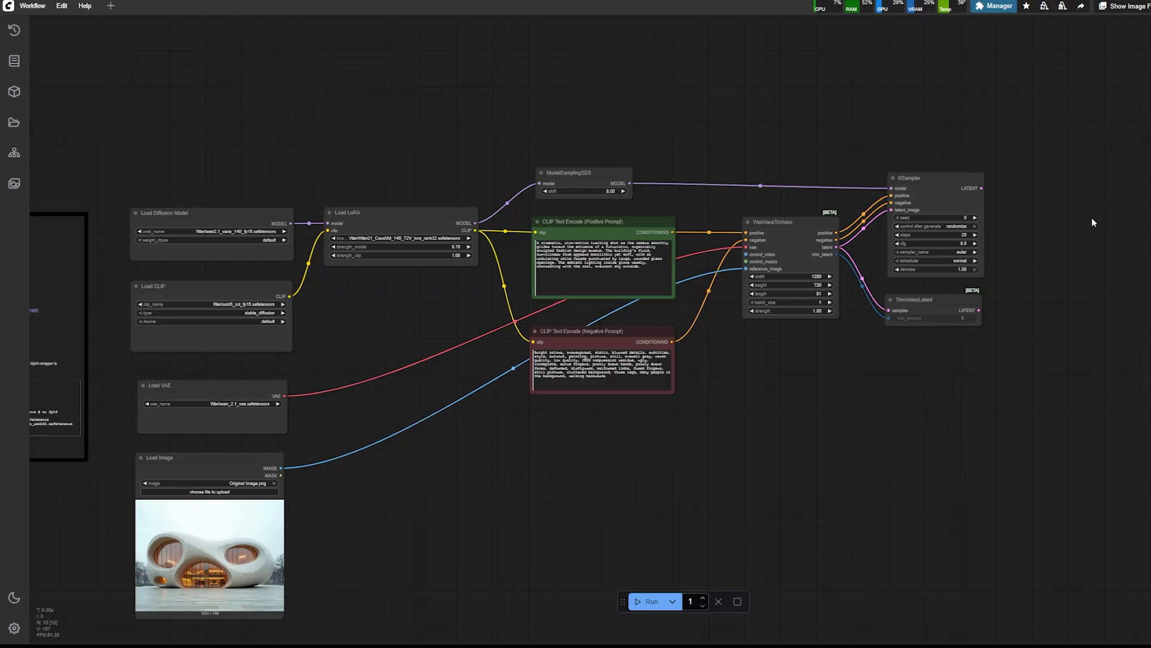
pyautogui.scroll(3, 1032, 198)
pyautogui.moveTo(943, 182); pyautogui.dragTo(942, 174)
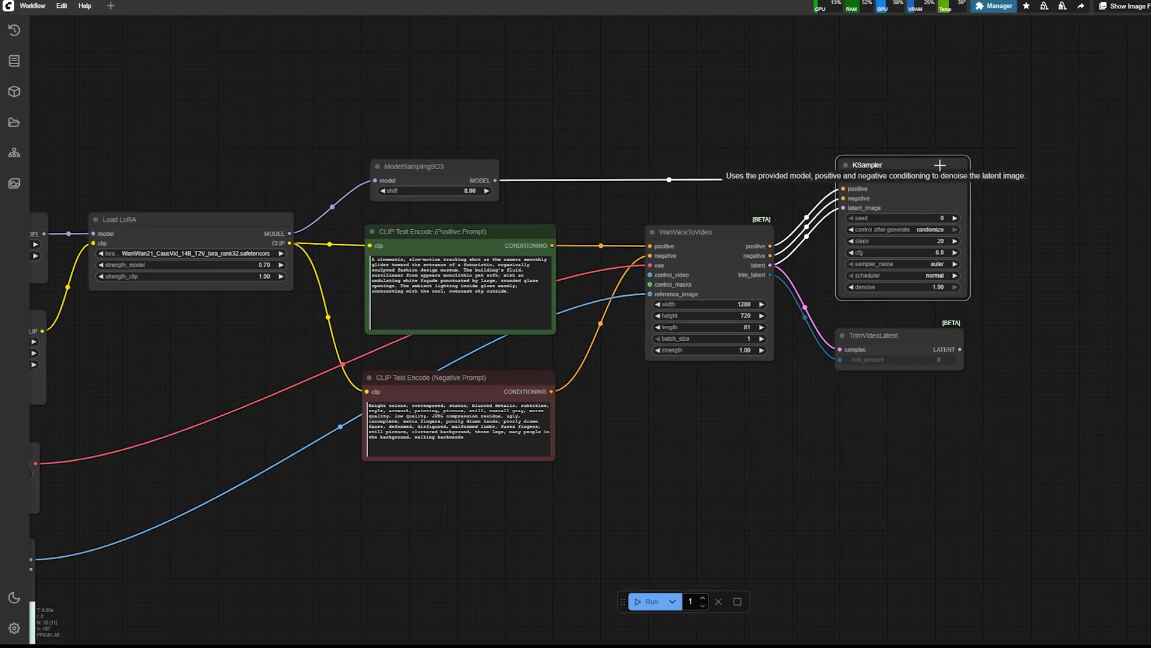
# Set the KSampler to 4 steps with cfg 1.0.
pyautogui.scroll(4, 992, 223)
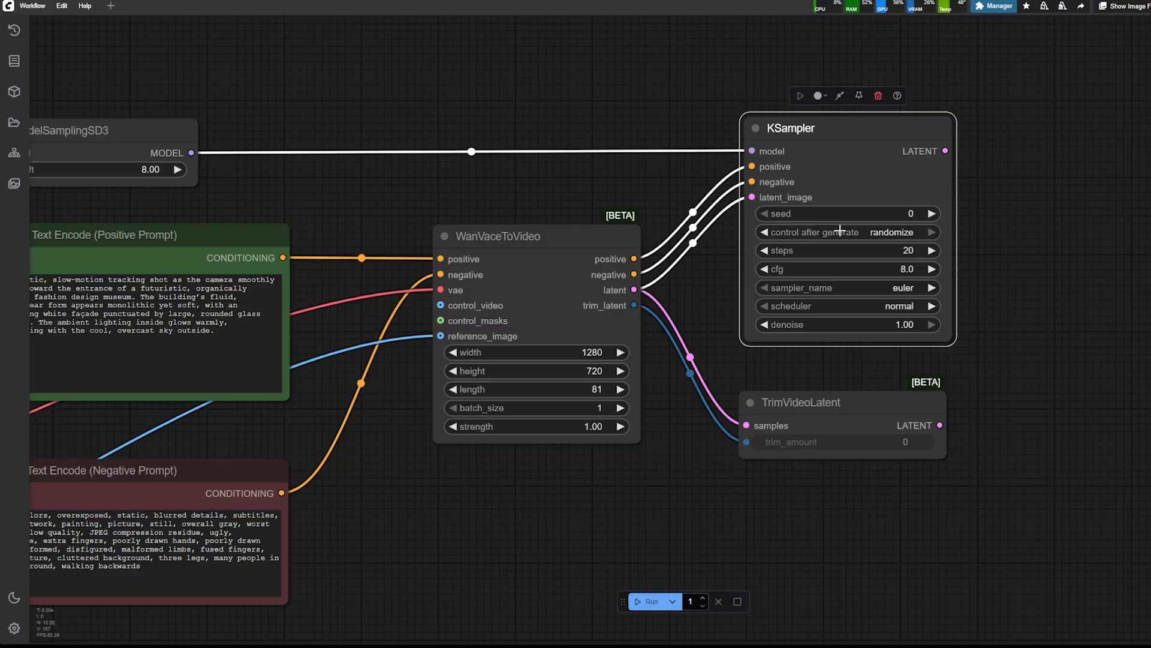
pyautogui.click(918, 253)
pyautogui.write('4')
pyautogui.press('Return')
pyautogui.click(911, 263)
pyautogui.write('1')
pyautogui.press('Return')
# Choose the uni_pc sampler and the simple scheduler in the KSampler.
pyautogui.click(918, 288)
pyautogui.write('u')
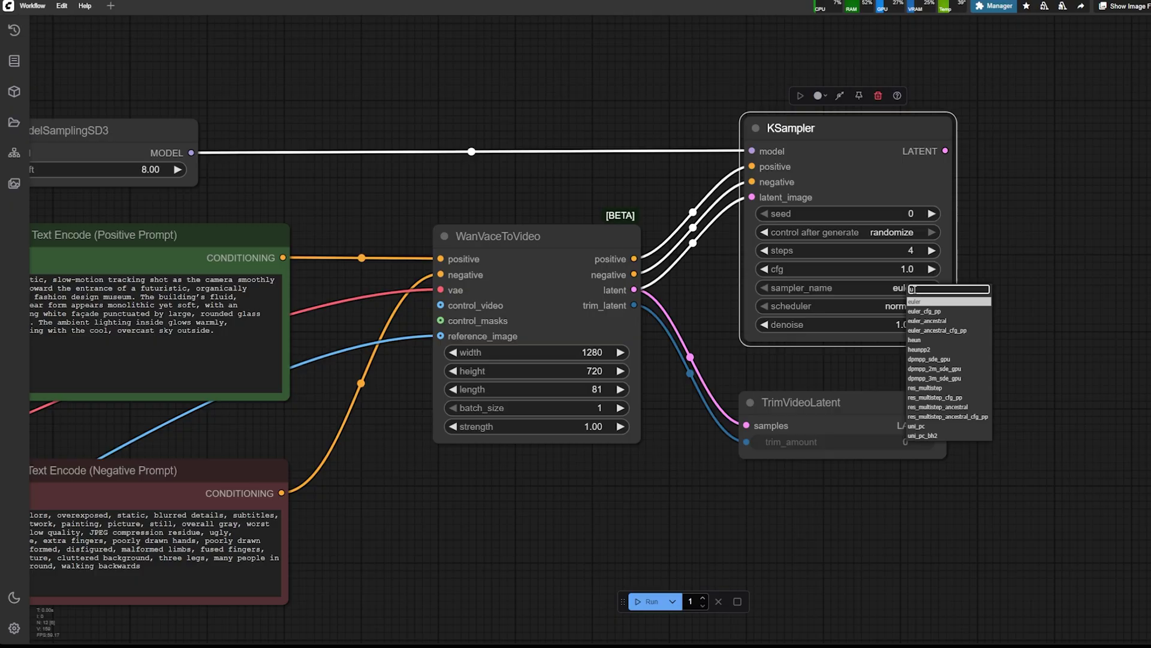
pyautogui.click(917, 427)
pyautogui.click(901, 307)
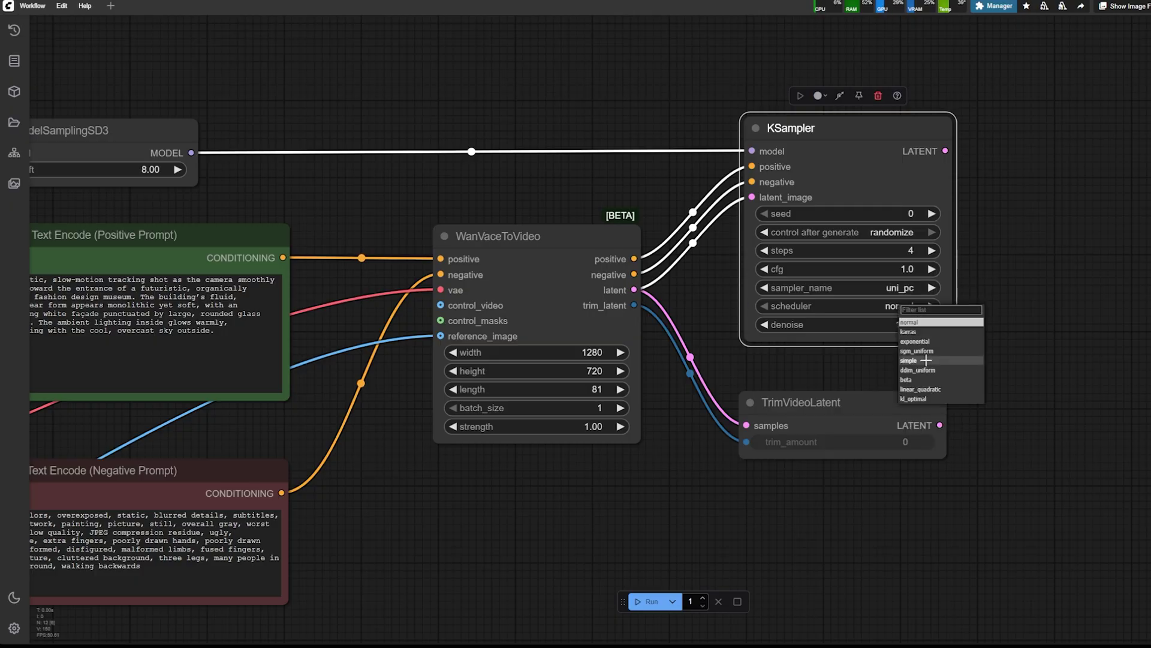
pyautogui.click(924, 319)
pyautogui.click(975, 369)
pyautogui.scroll(-2, 785, 377)
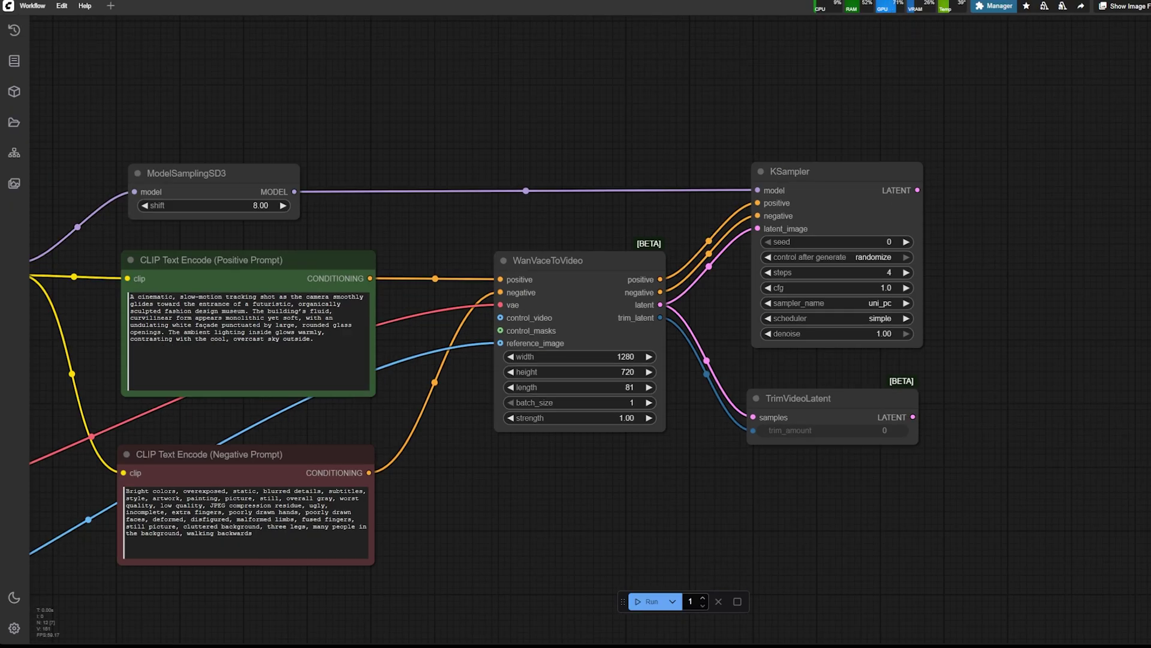
# Add a Note beside the KSampler reading 'With Lora : step : 2-4' and 'cfg : 1'.
pyautogui.doubleClick(876, 111)
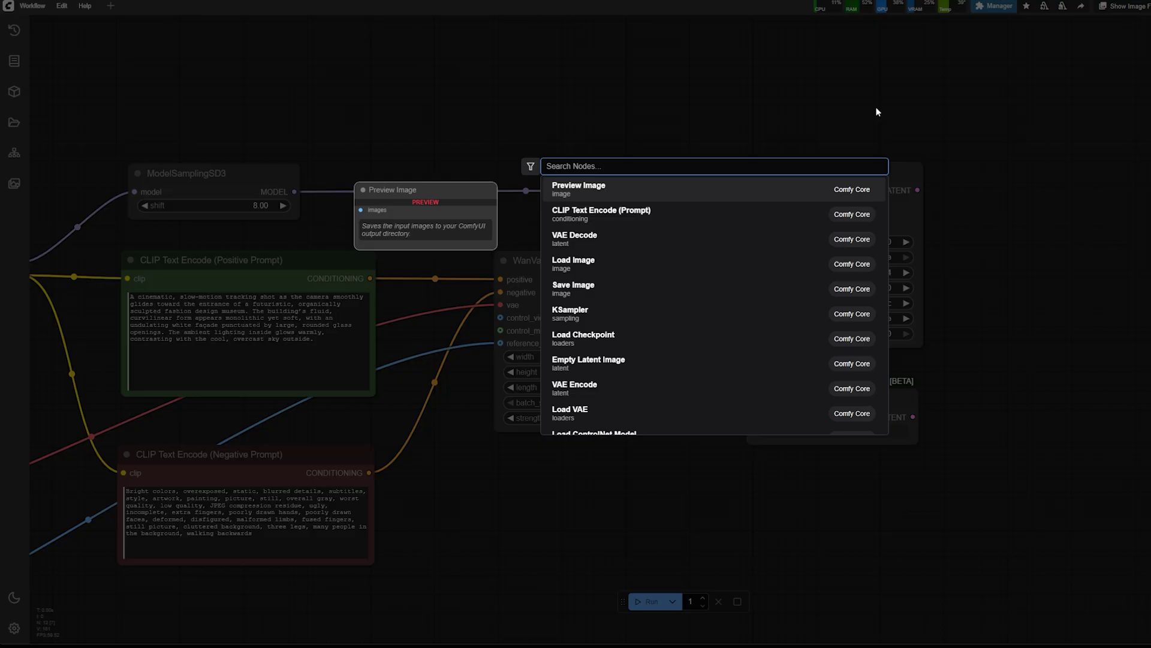
pyautogui.write('note')
pyautogui.press('Return')
pyautogui.moveTo(912, 97); pyautogui.dragTo(793, 53)
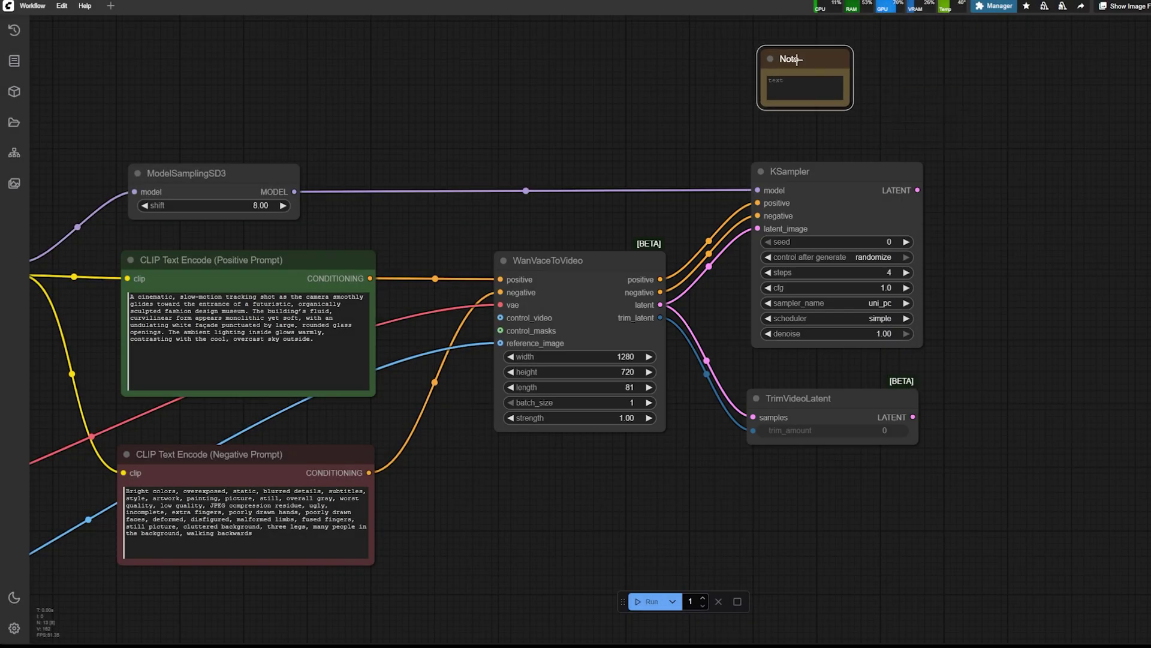
pyautogui.moveTo(854, 111); pyautogui.dragTo(912, 148)
pyautogui.click(775, 85)
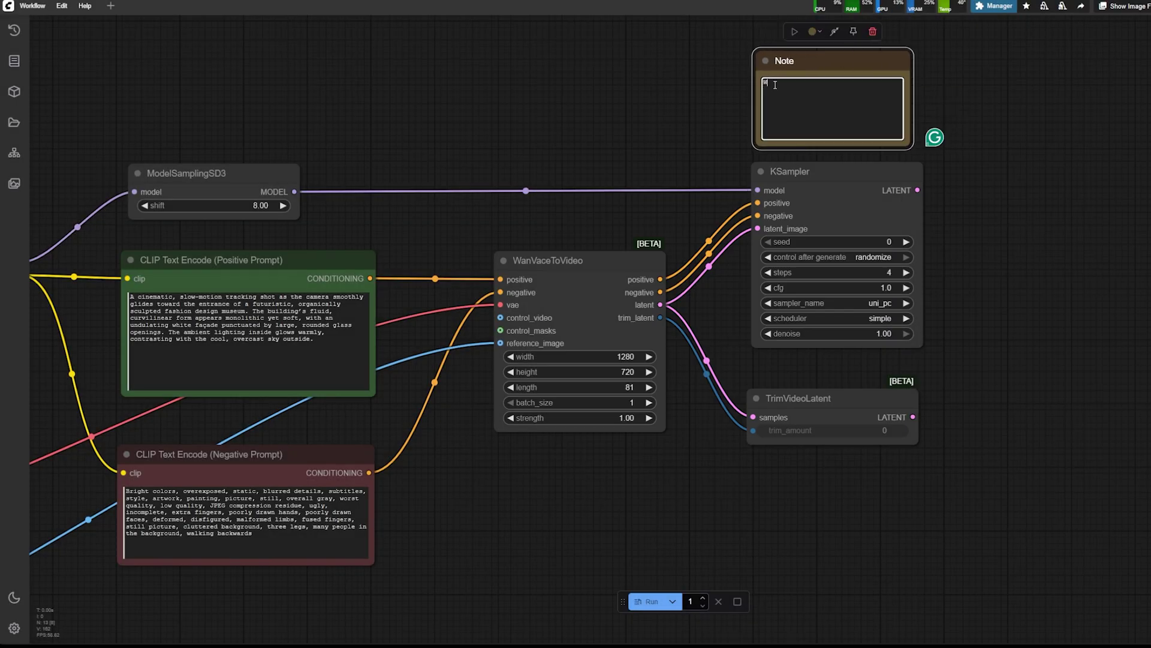
pyautogui.write('With Lora : ')
pyautogui.write('step : 2-4')
pyautogui.press('Return')
pyautogui.write('cfg : 1')
pyautogui.press('Return')
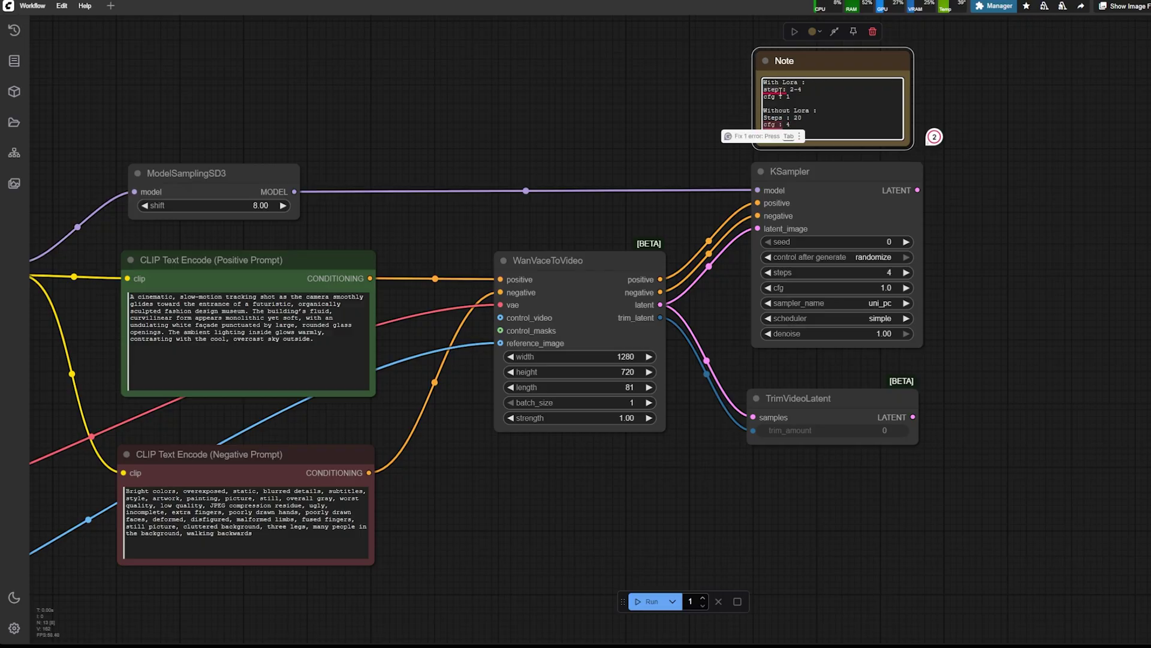
# Colour the Note node black.
pyautogui.rightClick(846, 58)
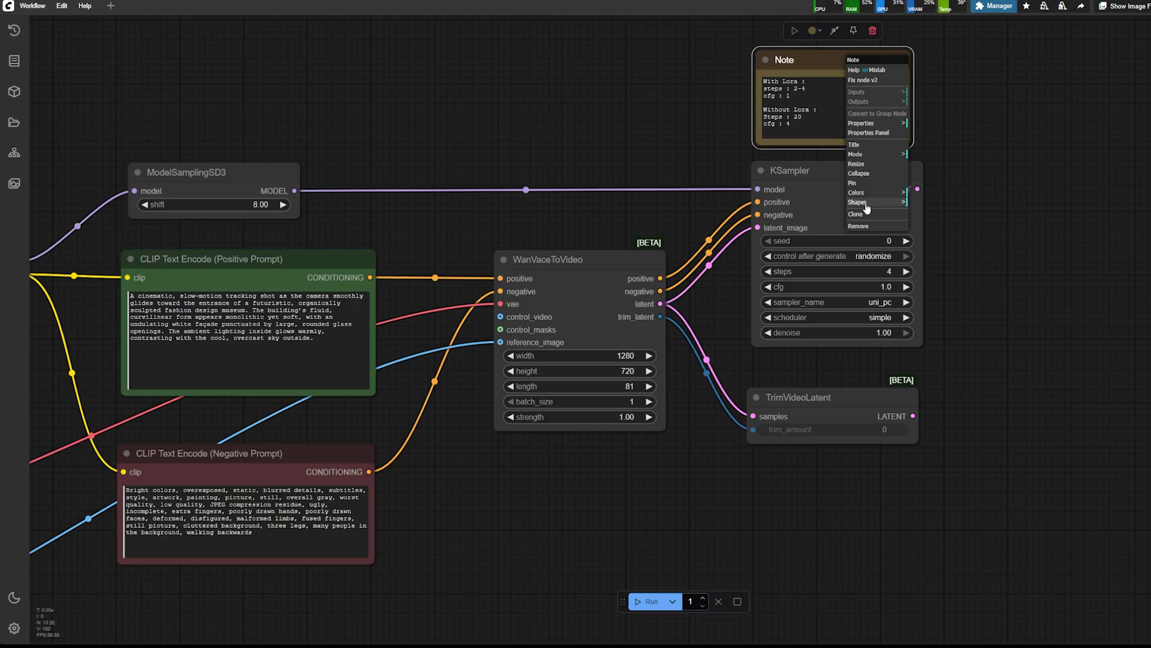
pyautogui.click(859, 192)
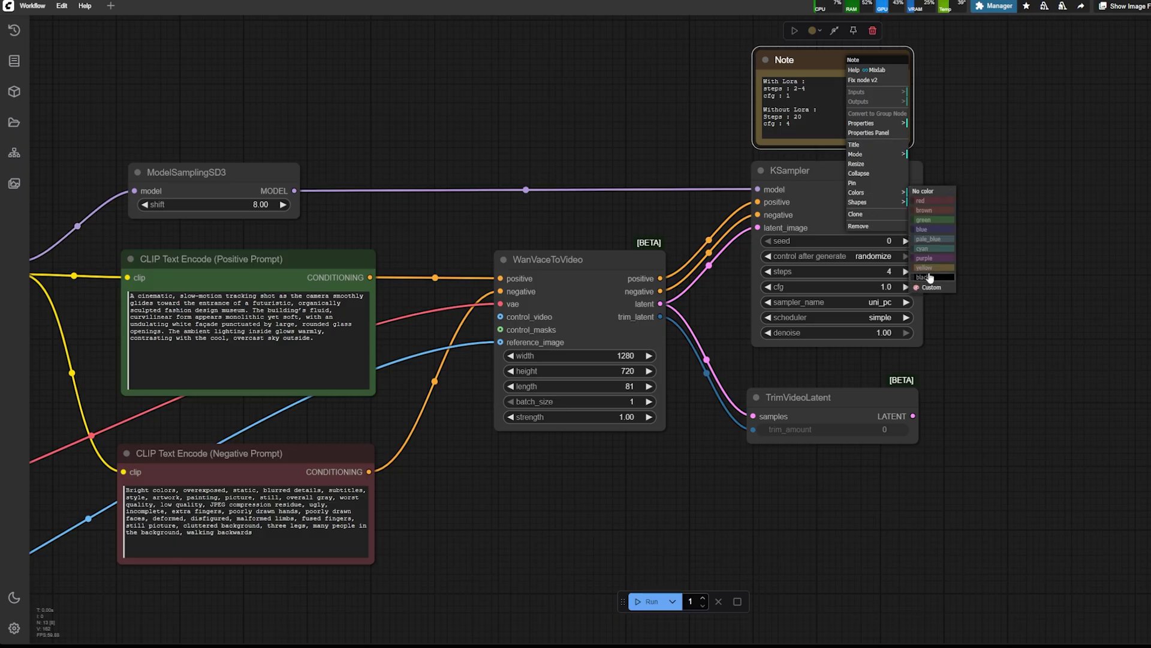
pyautogui.click(929, 277)
# Add a Video Combine node and a VAE Decode node to the graph.
pyautogui.scroll(-1, 990, 222)
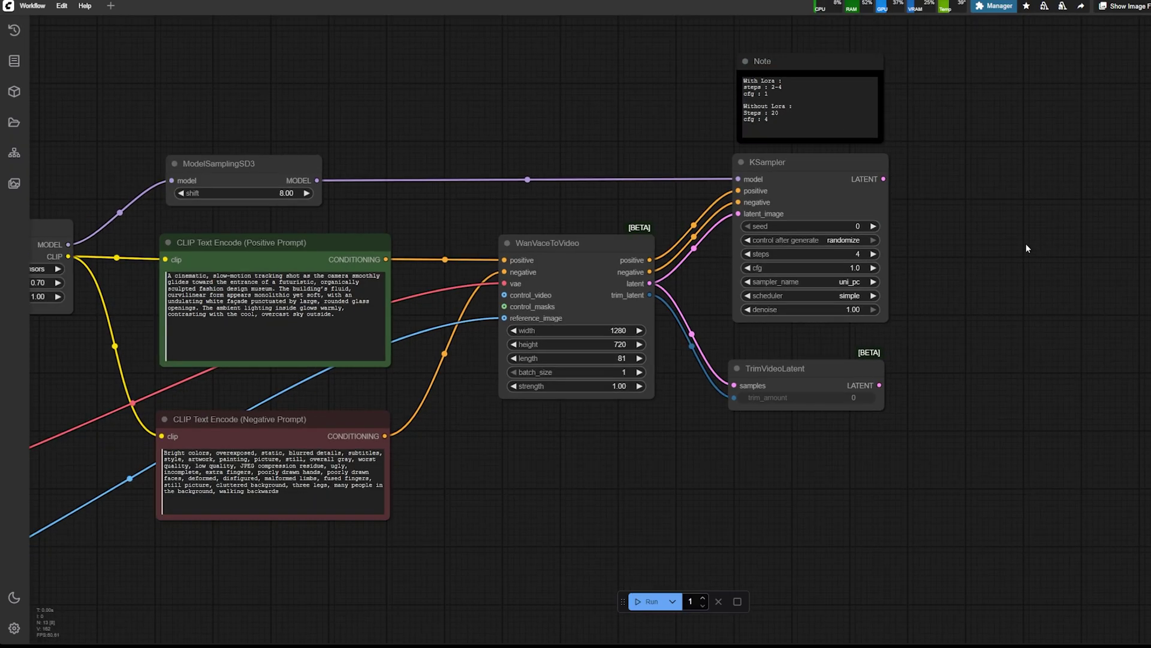
pyautogui.doubleClick(1016, 201)
pyautogui.write('vide')
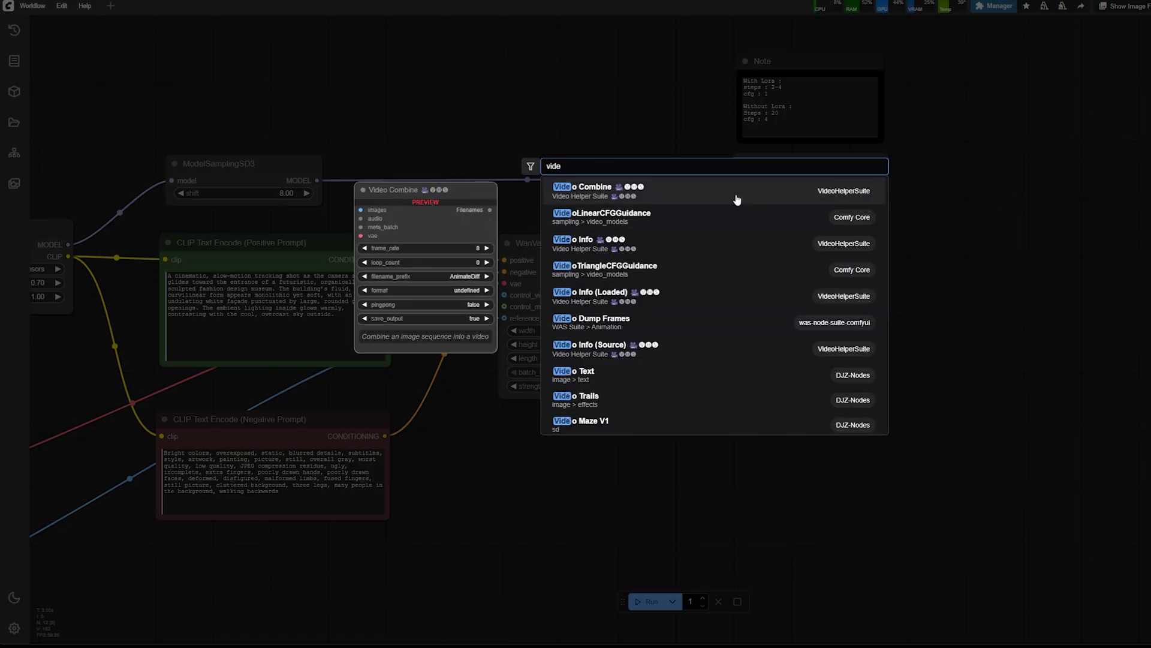
pyautogui.press('Return')
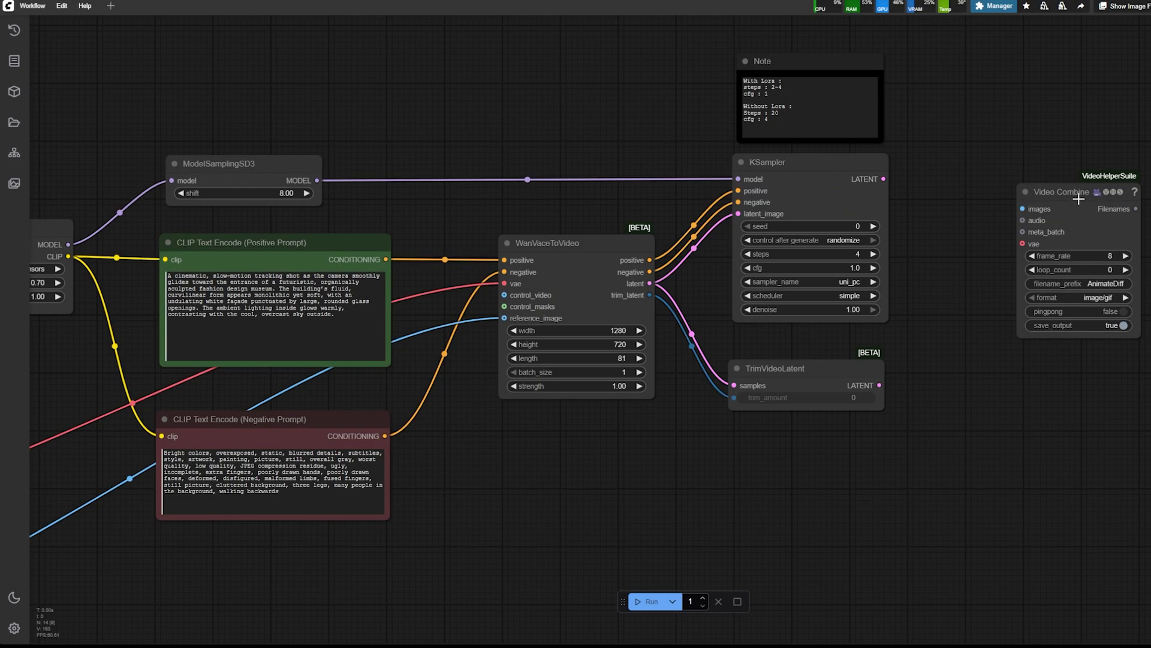
pyautogui.moveTo(1027, 244); pyautogui.dragTo(1075, 241)
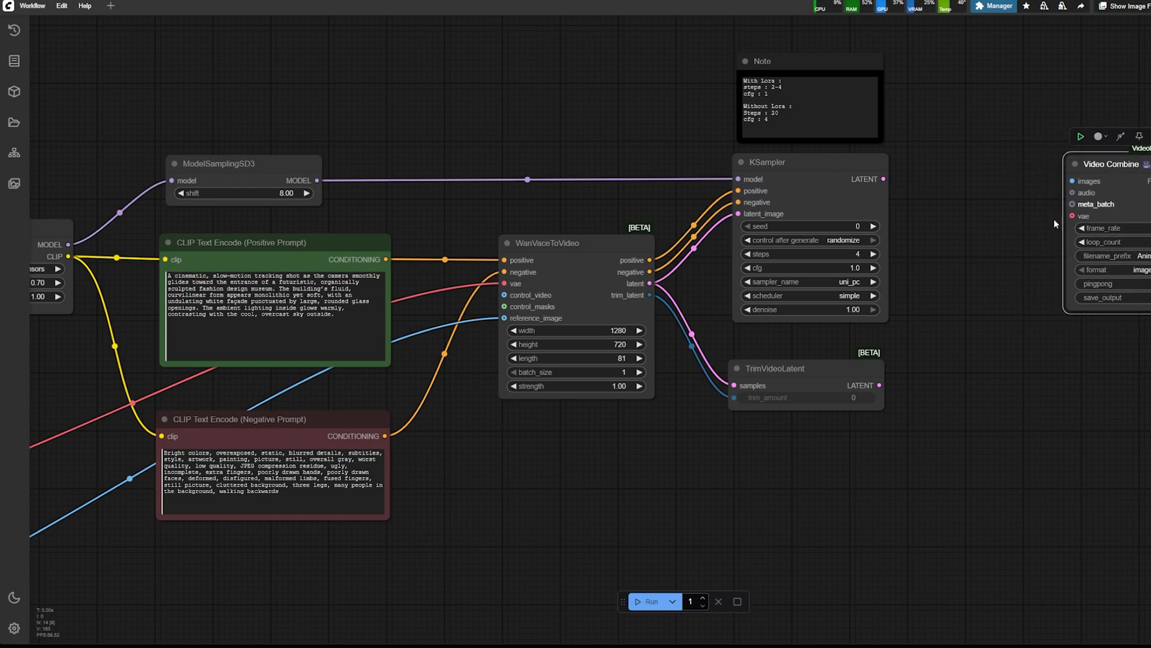
pyautogui.doubleClick(1013, 238)
pyautogui.write('vea')
pyautogui.press('BackSpace')
pyautogui.press('BackSpace')
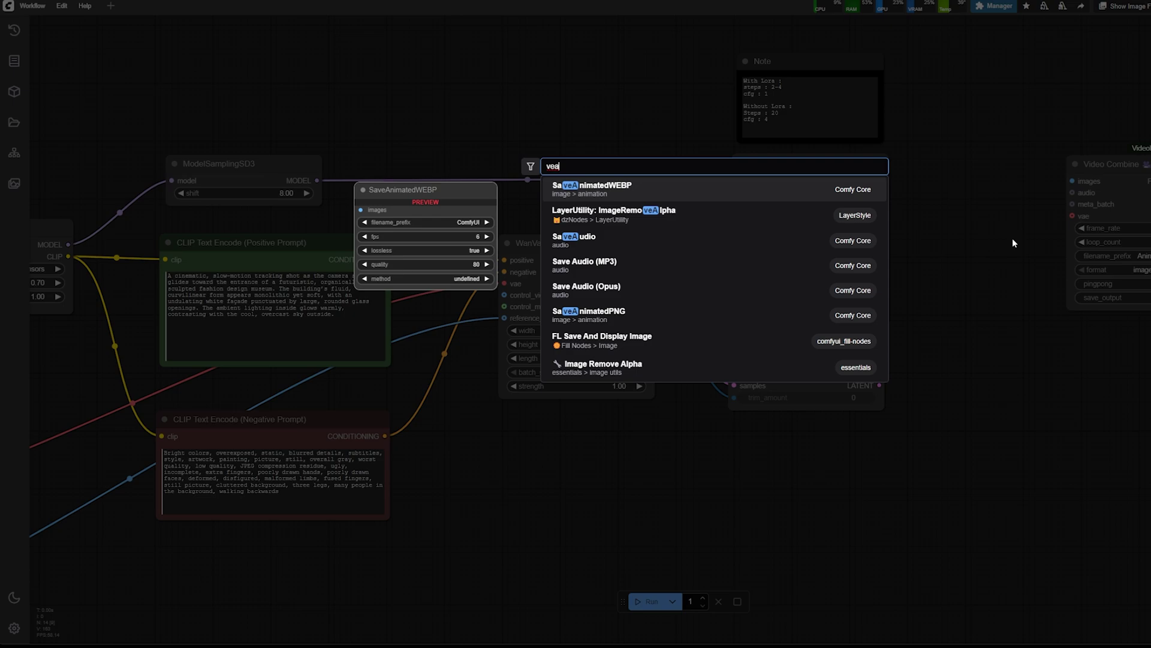
pyautogui.write('ae')
pyautogui.press('Return')
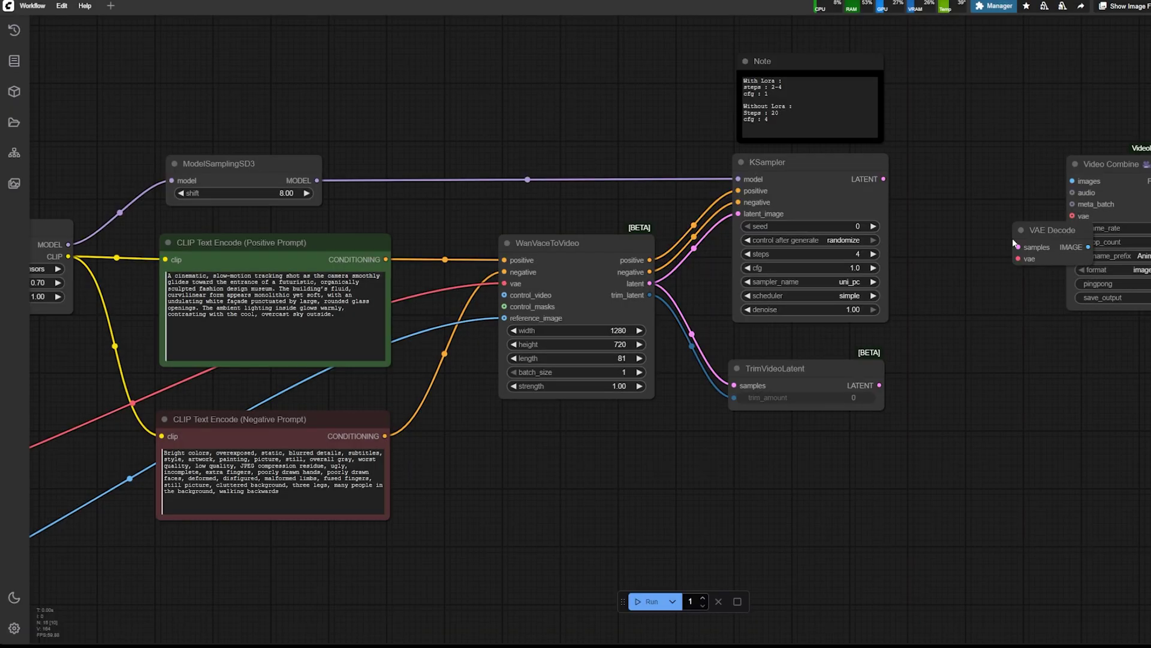
# Route KSampler's LATENT through TrimVideoLatent into VAE Decode's samples input.
pyautogui.moveTo(883, 179); pyautogui.dragTo(974, 195)
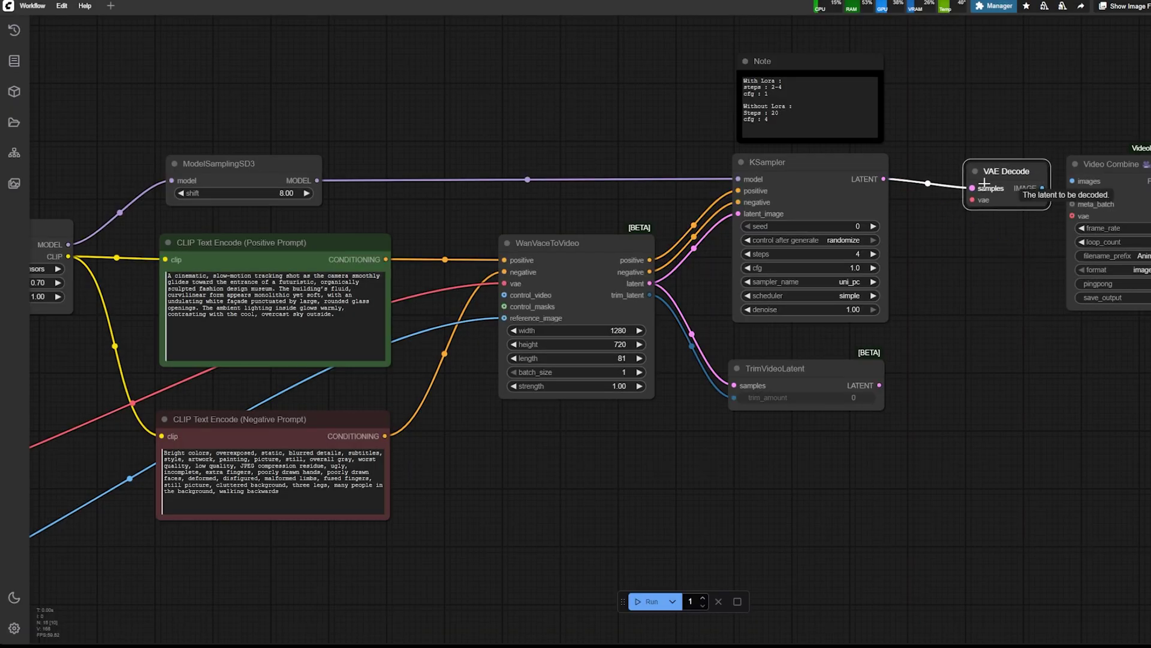
pyautogui.moveTo(780, 368); pyautogui.dragTo(873, 369)
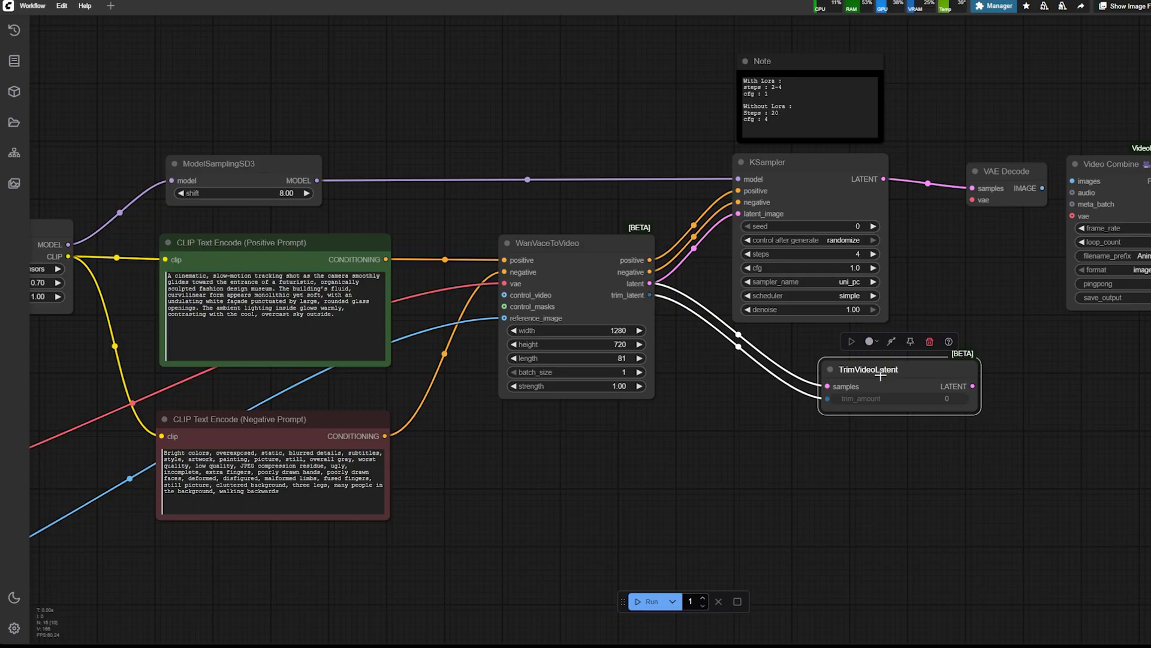
pyautogui.moveTo(884, 179); pyautogui.dragTo(828, 386)
pyautogui.moveTo(870, 368); pyautogui.dragTo(953, 350)
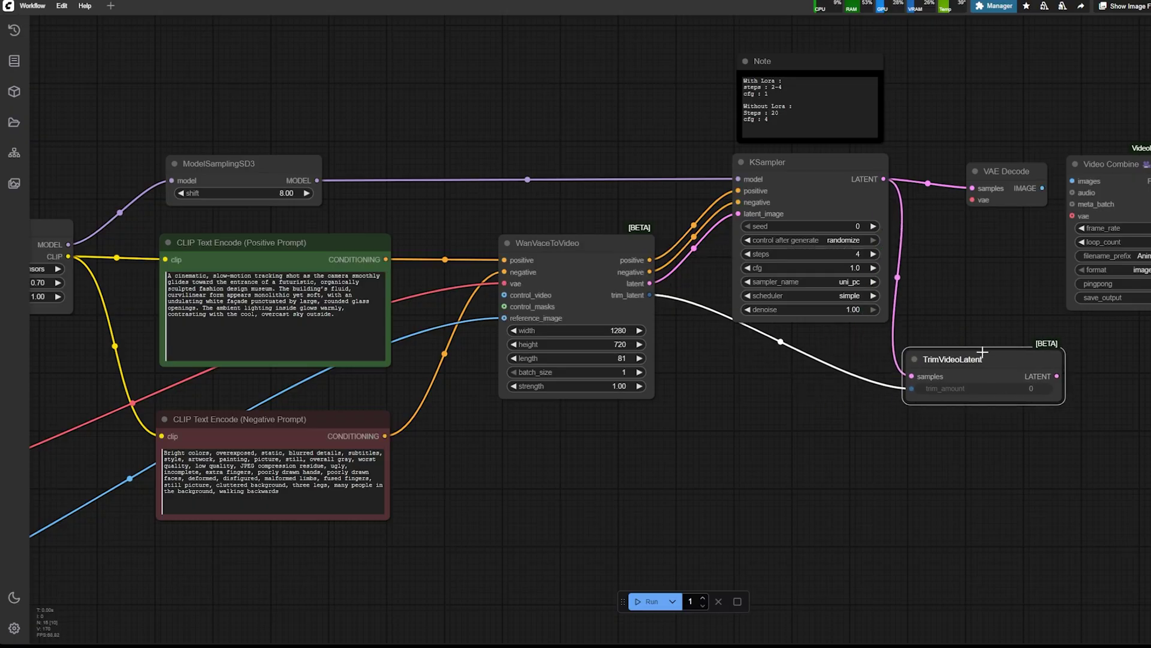
pyautogui.moveTo(1058, 374); pyautogui.dragTo(855, 359)
pyautogui.moveTo(912, 142); pyautogui.dragTo(1077, 150)
pyautogui.moveTo(797, 148); pyautogui.dragTo(915, 152)
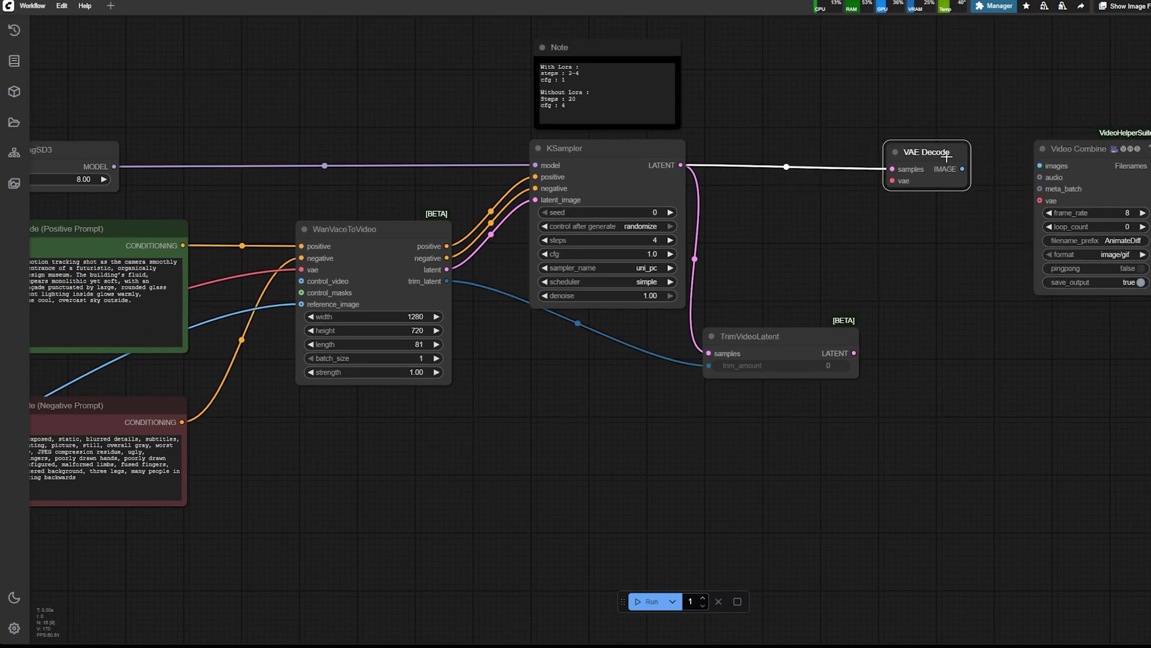
pyautogui.moveTo(854, 353); pyautogui.dragTo(892, 168)
# Connect Load VAE's output to VAE Decode's vae input.
pyautogui.click(791, 334)
pyautogui.click(918, 157)
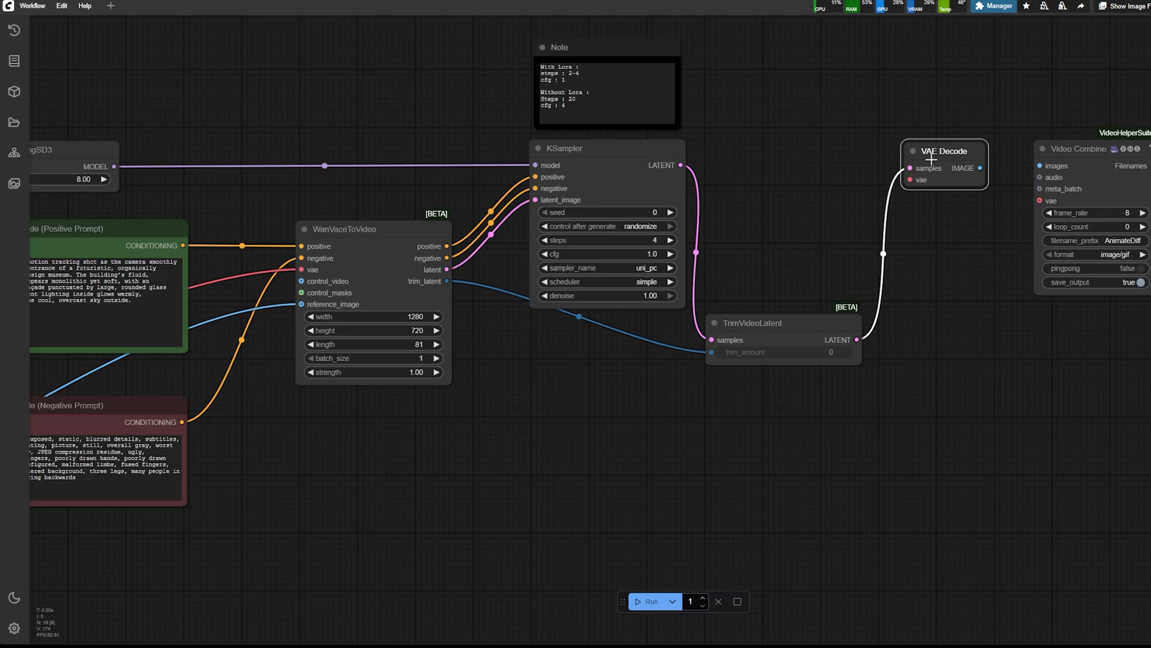
pyautogui.scroll(-5, 967, 222)
pyautogui.scroll(2, 209, 365)
pyautogui.moveTo(309, 356); pyautogui.dragTo(940, 204)
pyautogui.scroll(-1, 596, 372)
pyautogui.scroll(3, 1149, 192)
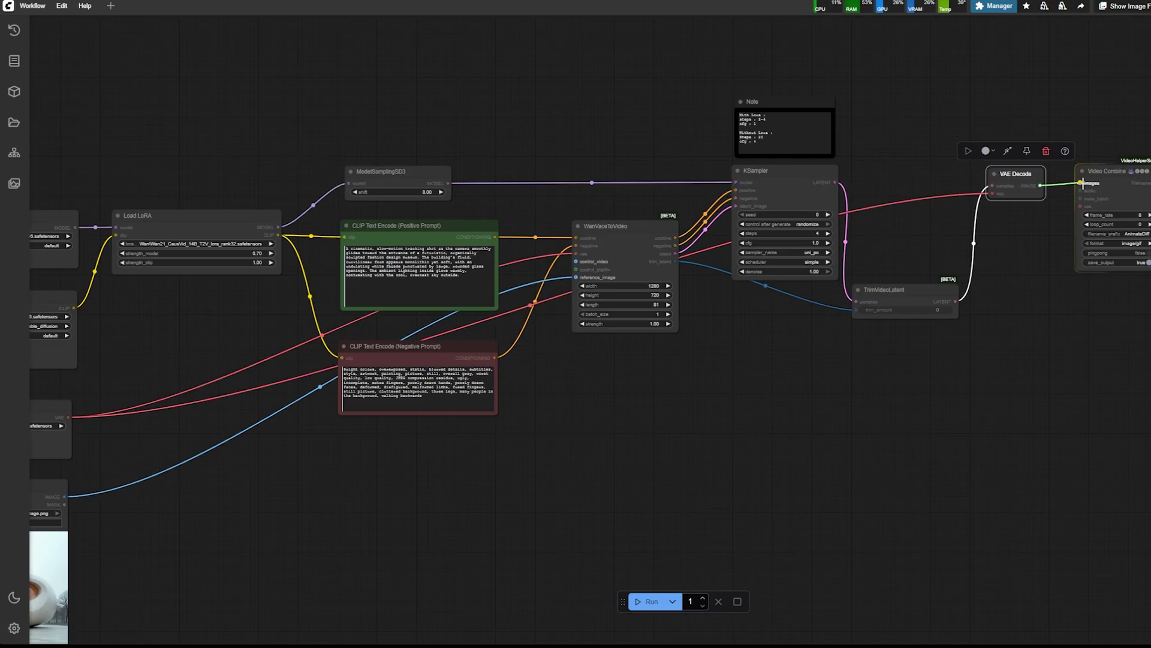
# Set Video Combine to 16 fps, filename prefix wanvace\full and video/h264-mp4 format.
pyautogui.click(1115, 177)
pyautogui.moveTo(1008, 306); pyautogui.dragTo(920, 307)
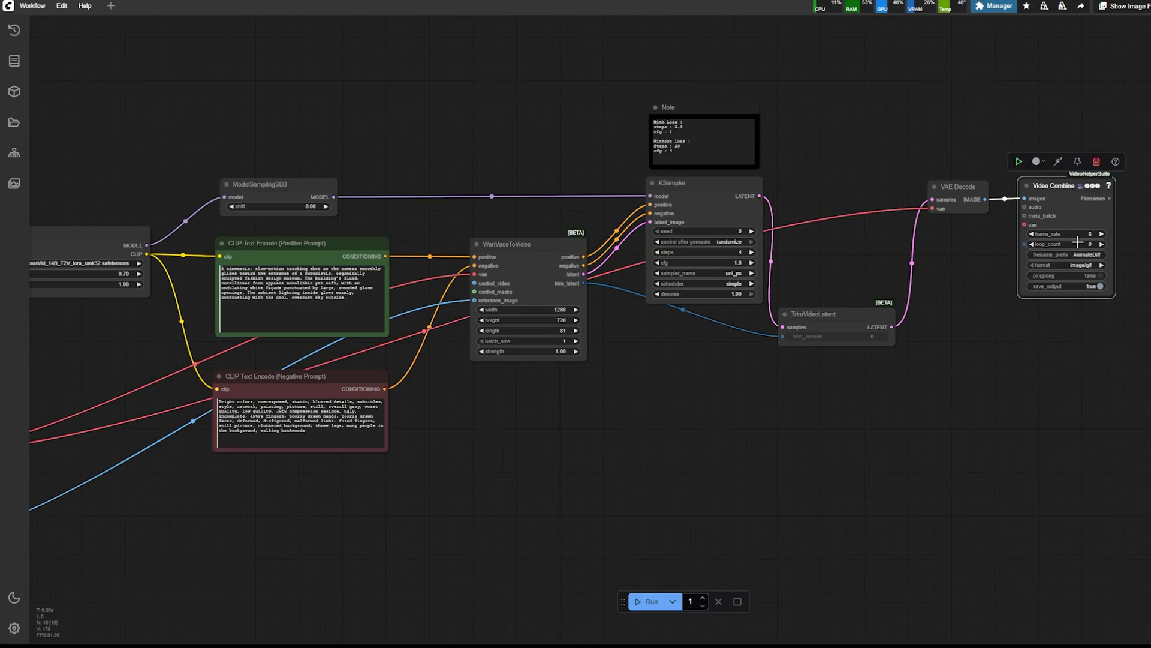
pyautogui.scroll(3, 1088, 238)
pyautogui.click(1096, 237)
pyautogui.write('16')
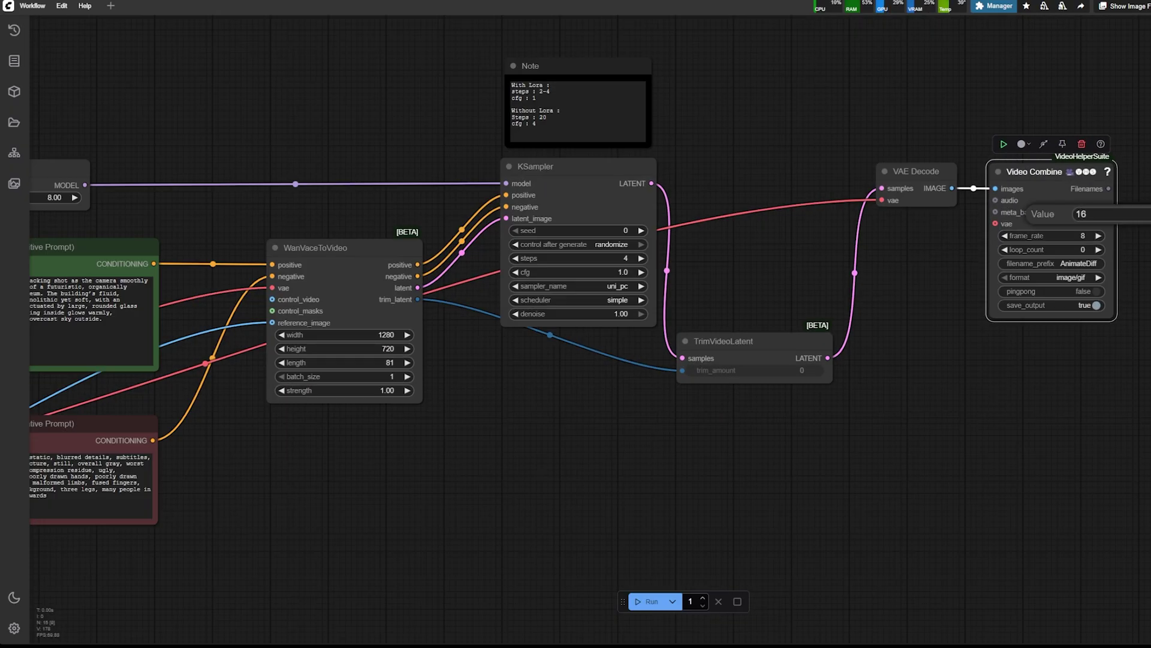
pyautogui.press('Return')
pyautogui.scroll(4, 1103, 246)
pyautogui.click(1019, 263)
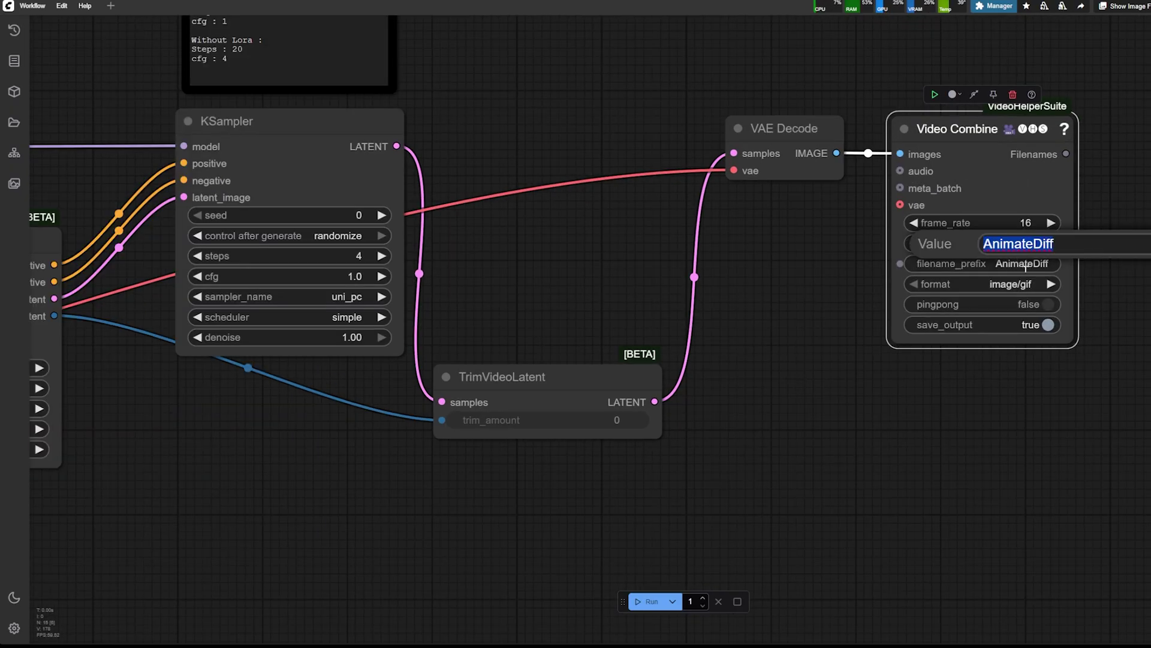
pyautogui.write('wanvace\\full')
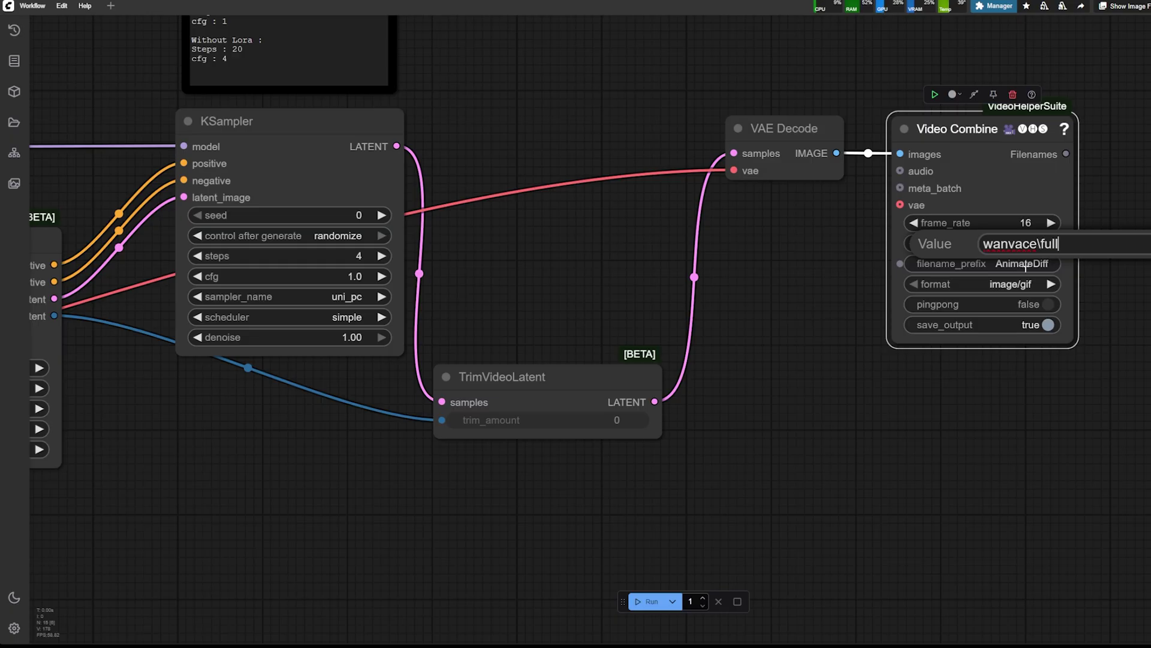
pyautogui.press('Return')
pyautogui.click(1009, 285)
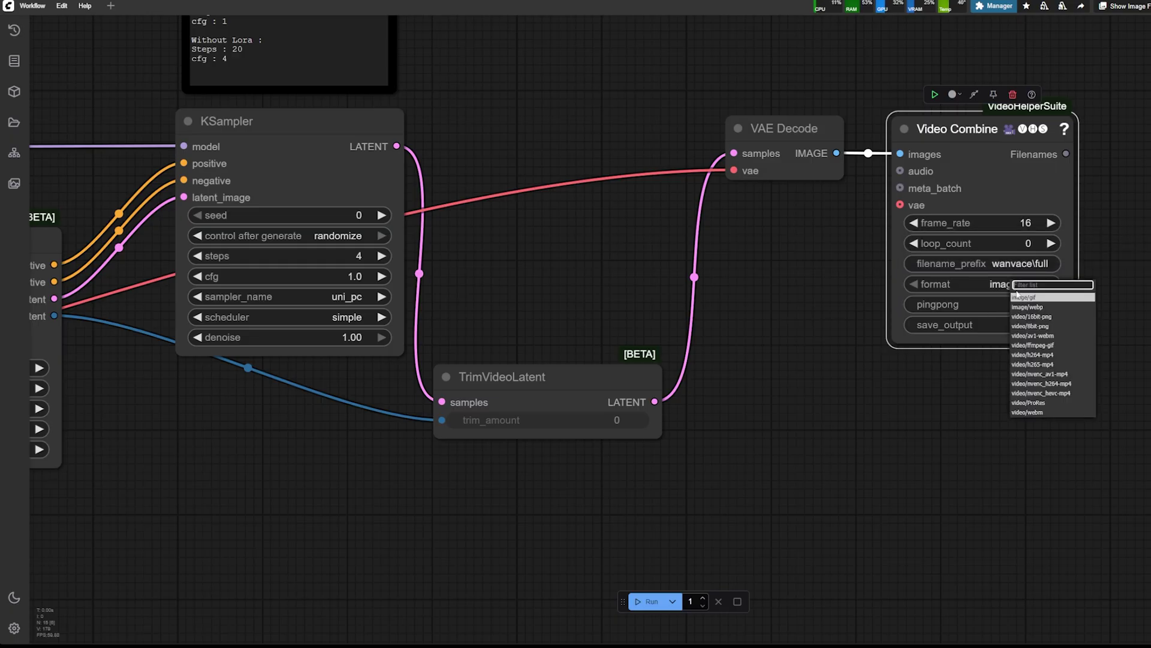
pyautogui.click(1045, 355)
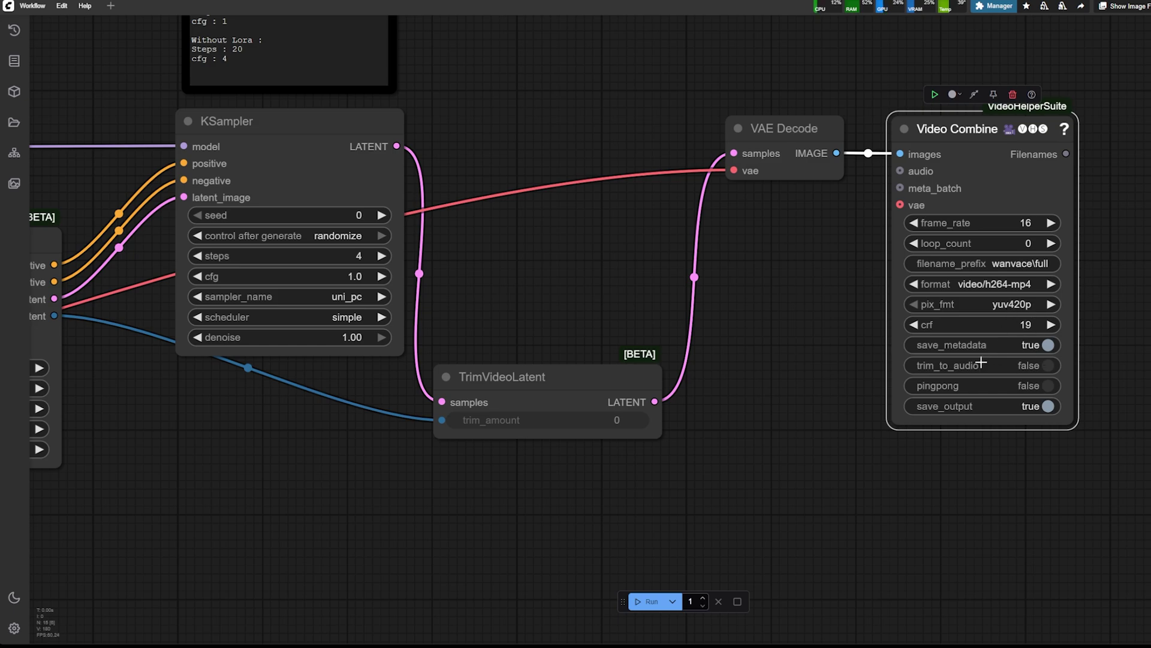
# Nudge Video Combine right and look over the decode, trim and loader nodes.
pyautogui.moveTo(955, 136); pyautogui.dragTo(996, 140)
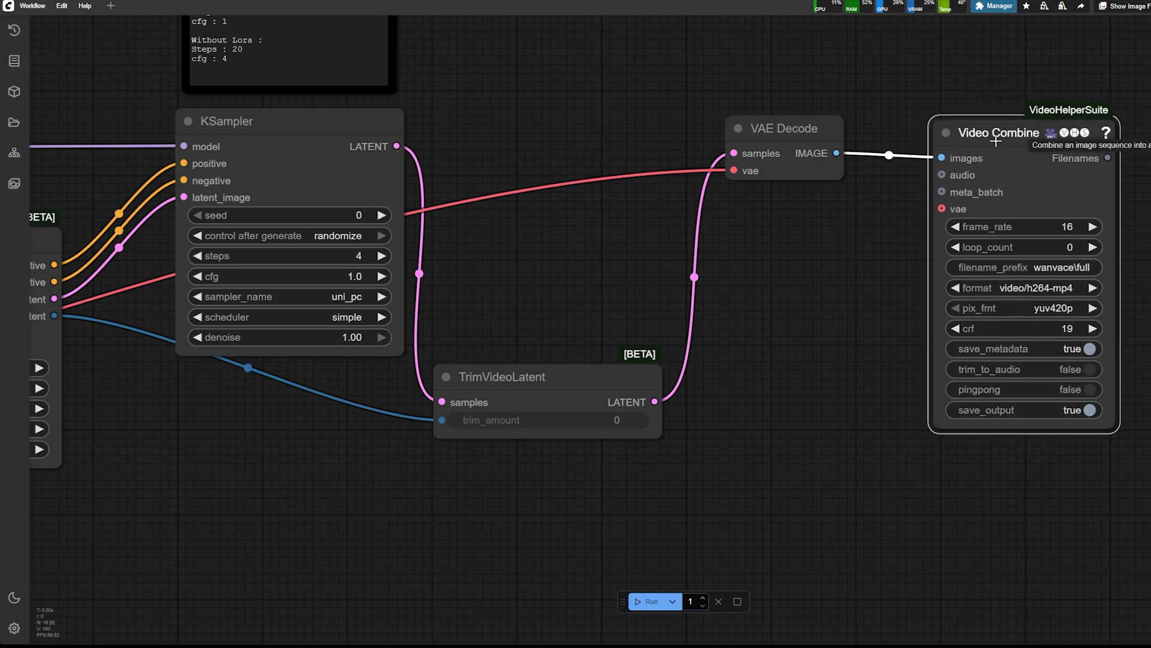
pyautogui.click(816, 131)
pyautogui.click(1008, 132)
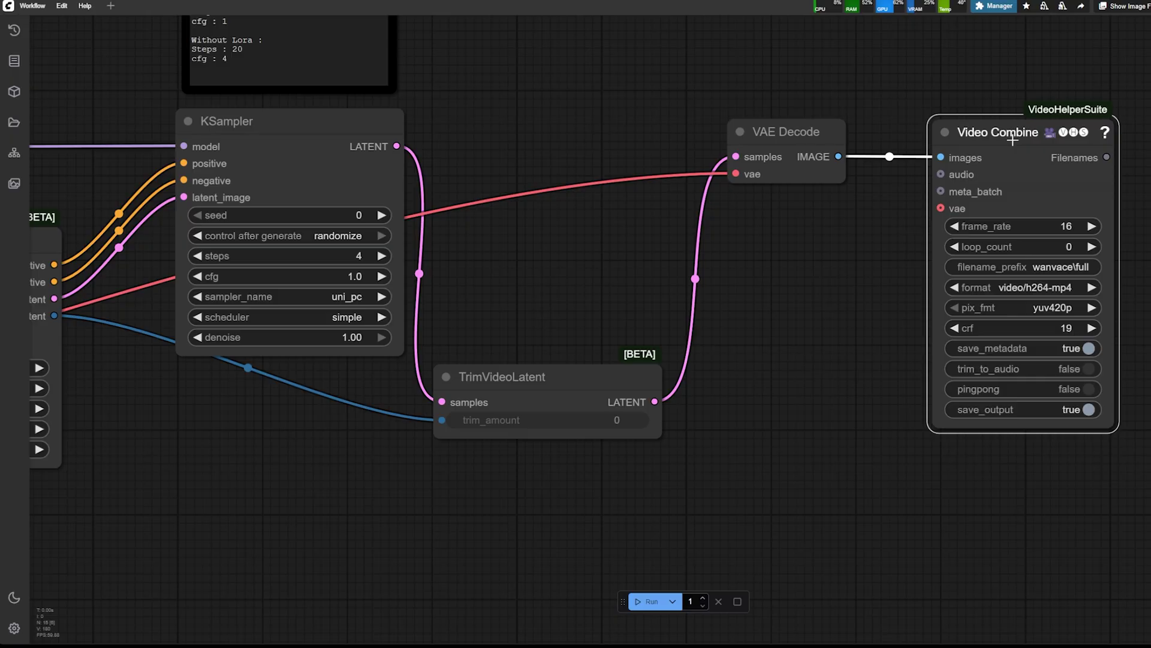
pyautogui.scroll(-3, 1103, 234)
pyautogui.click(788, 296)
pyautogui.scroll(-2, 788, 296)
pyautogui.moveTo(539, 360); pyautogui.dragTo(779, 390)
pyautogui.scroll(3, 153, 383)
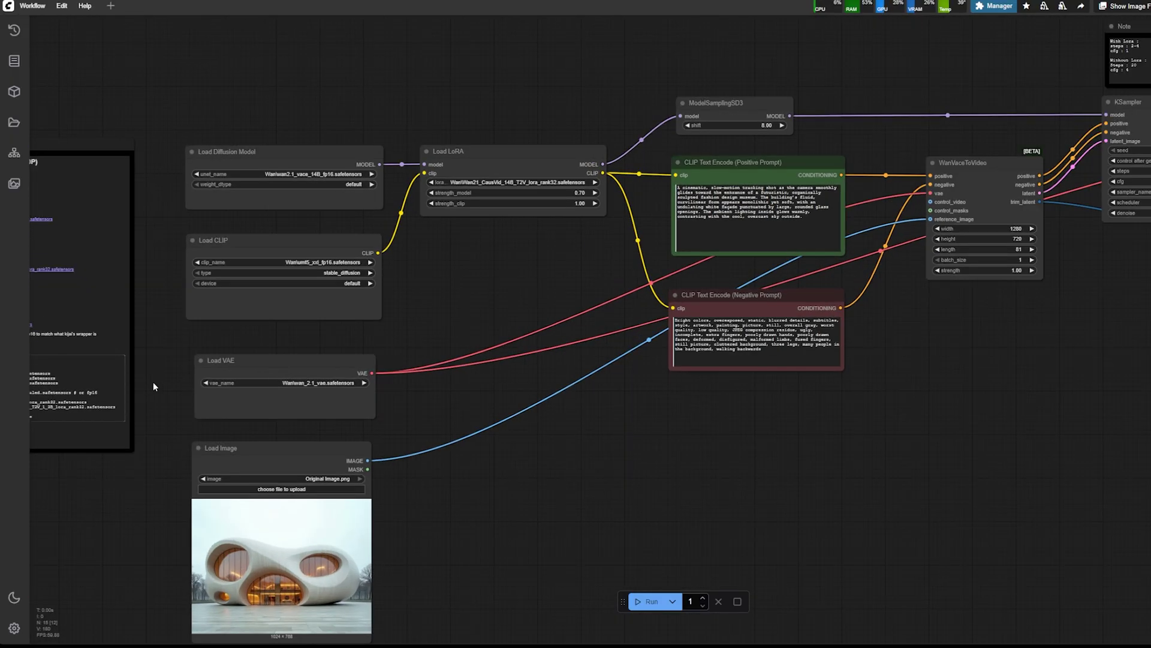
# Add a Unet Loader (GGUF) node to the canvas by searching 'unet', and enlarge it.
pyautogui.scroll(-2, 153, 381)
pyautogui.scroll(3, 153, 381)
pyautogui.click(349, 222)
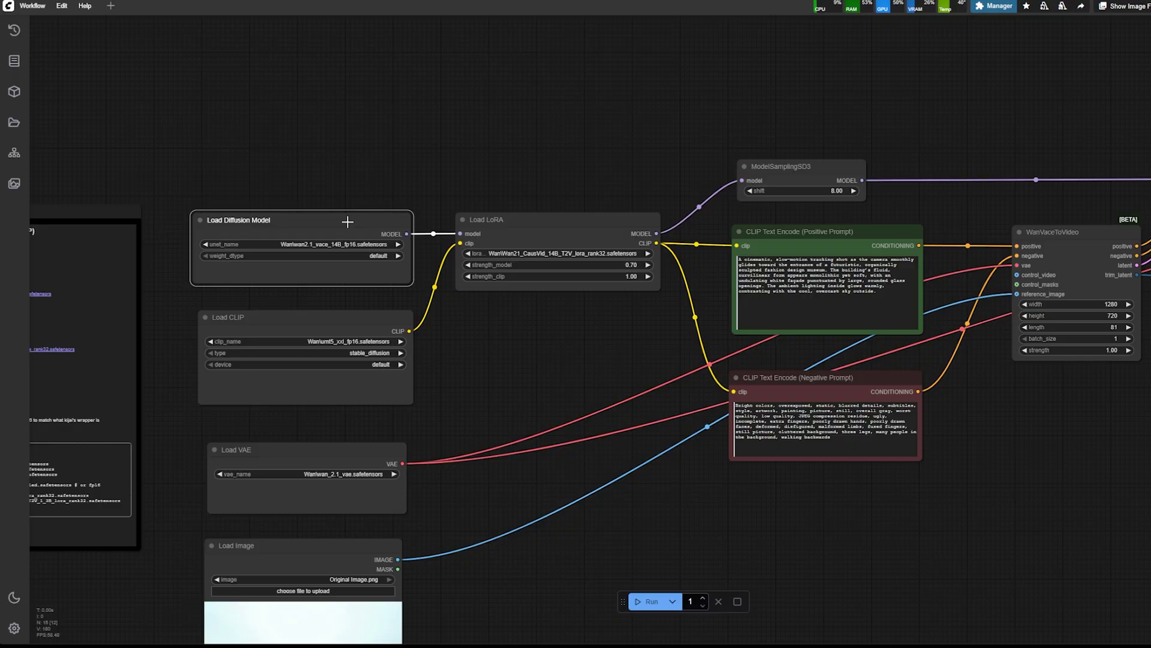
pyautogui.scroll(-2, 348, 222)
pyautogui.scroll(3, 214, 269)
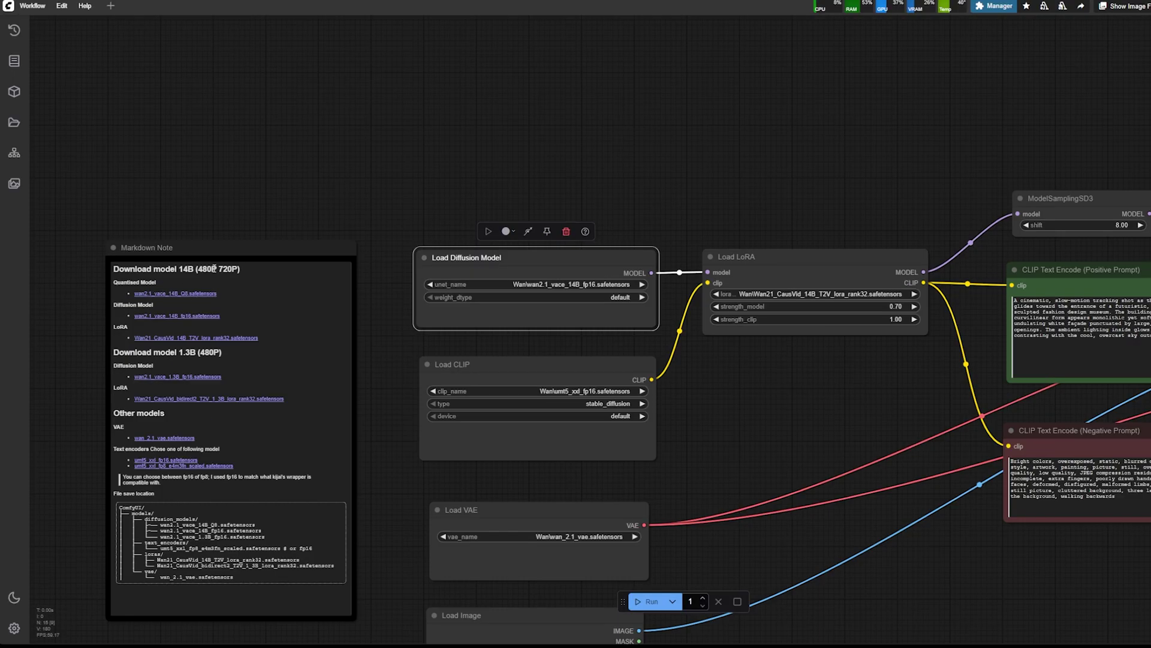
pyautogui.click(123, 281)
pyautogui.doubleClick(546, 191)
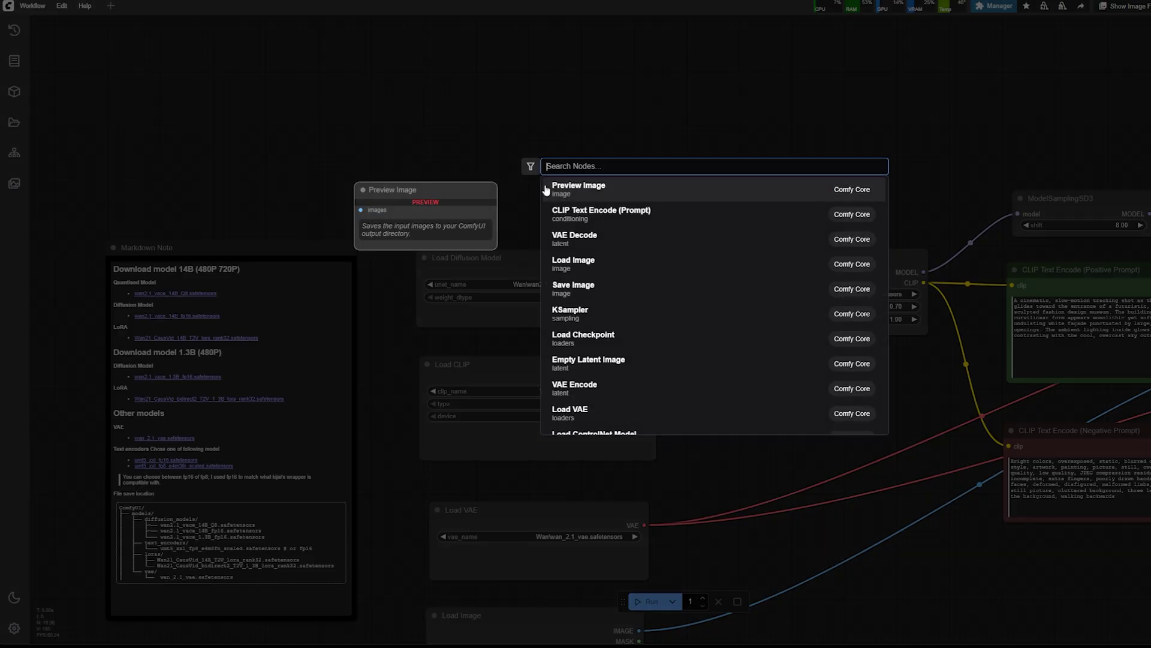
pyautogui.write('unet')
pyautogui.click(562, 205)
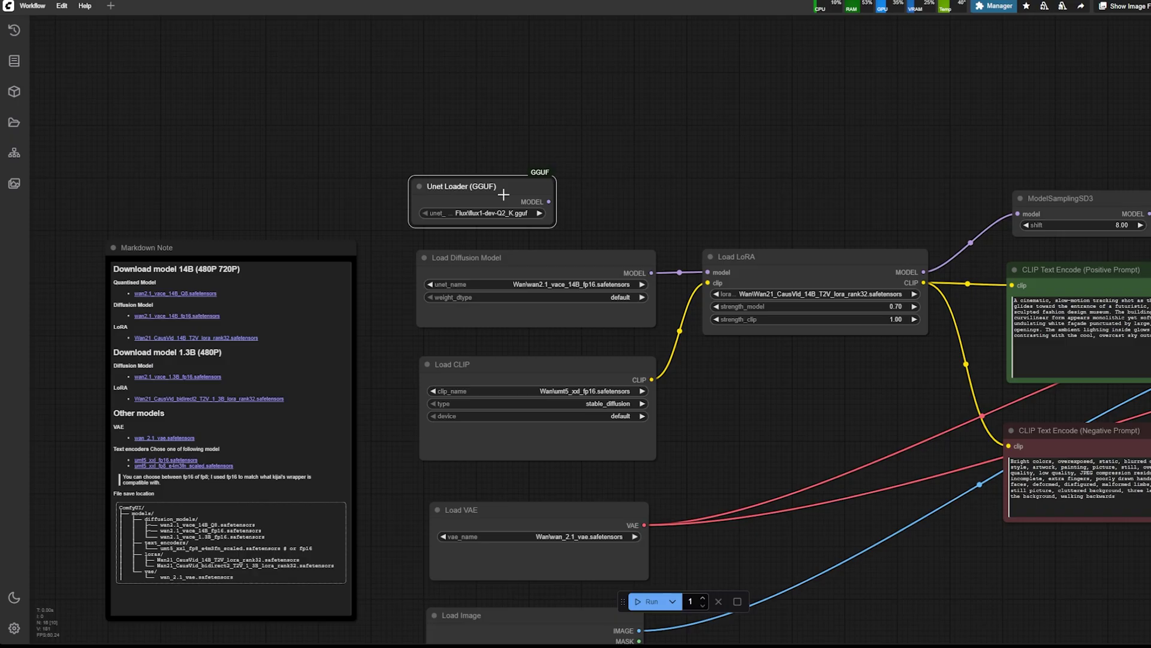
pyautogui.moveTo(556, 227); pyautogui.dragTo(647, 238)
# Set the GGUF loader to Wan2.1-VACE-14B-Q8_0.gguf and wire its MODEL into Load LoRA.
pyautogui.scroll(3, 587, 282)
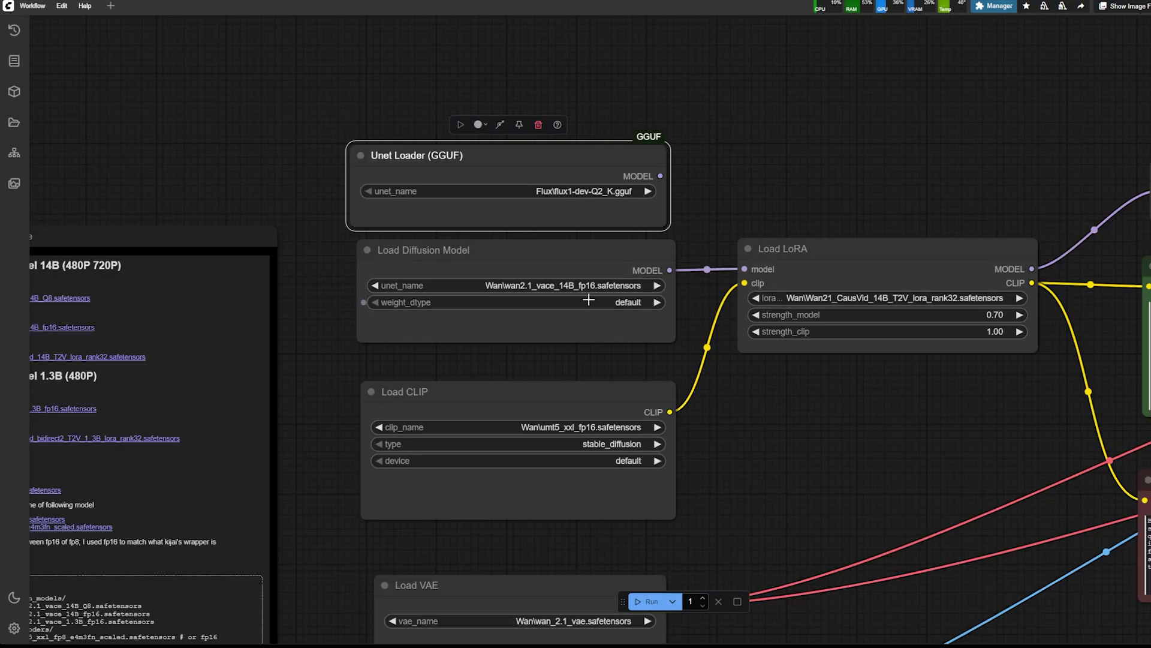
pyautogui.click(613, 199)
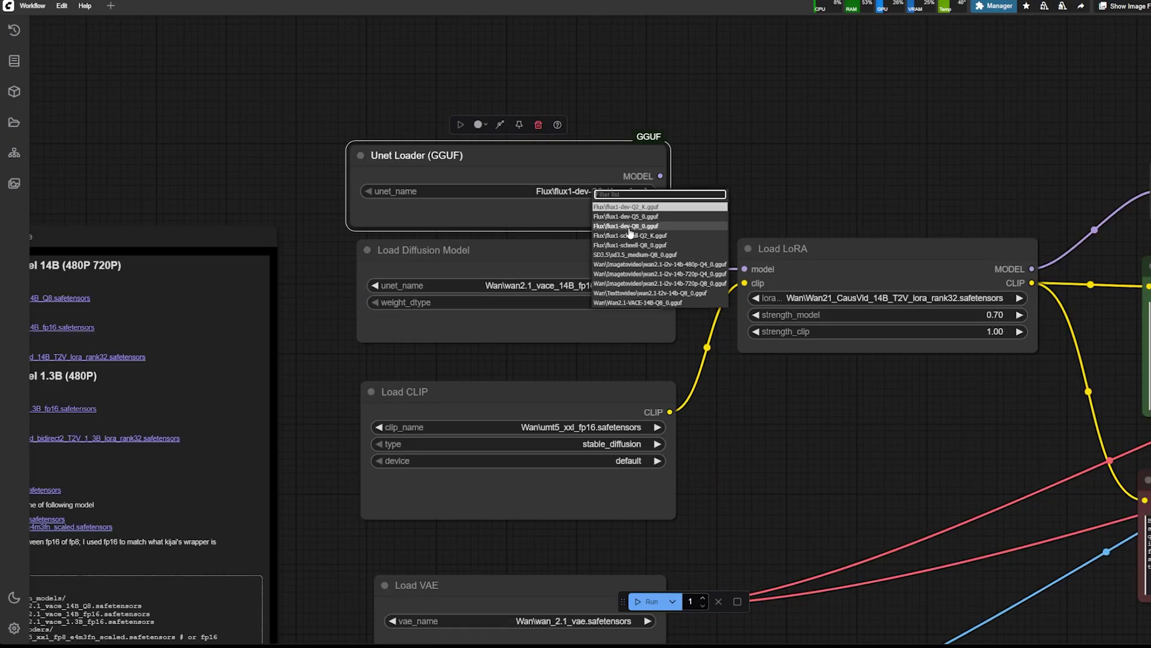
pyautogui.click(647, 303)
pyautogui.moveTo(660, 175); pyautogui.dragTo(744, 268)
# Bypass the old Load Diffusion Model node and nudge it slightly down.
pyautogui.rightClick(591, 269)
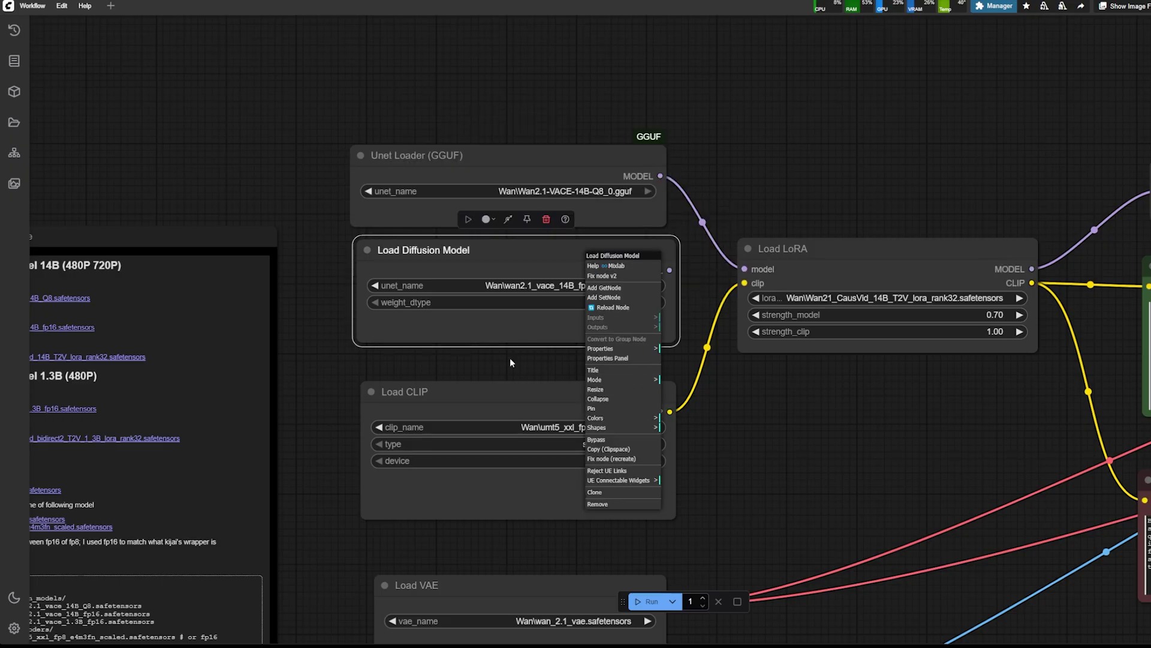
pyautogui.click(597, 439)
pyautogui.moveTo(549, 261); pyautogui.dragTo(546, 276)
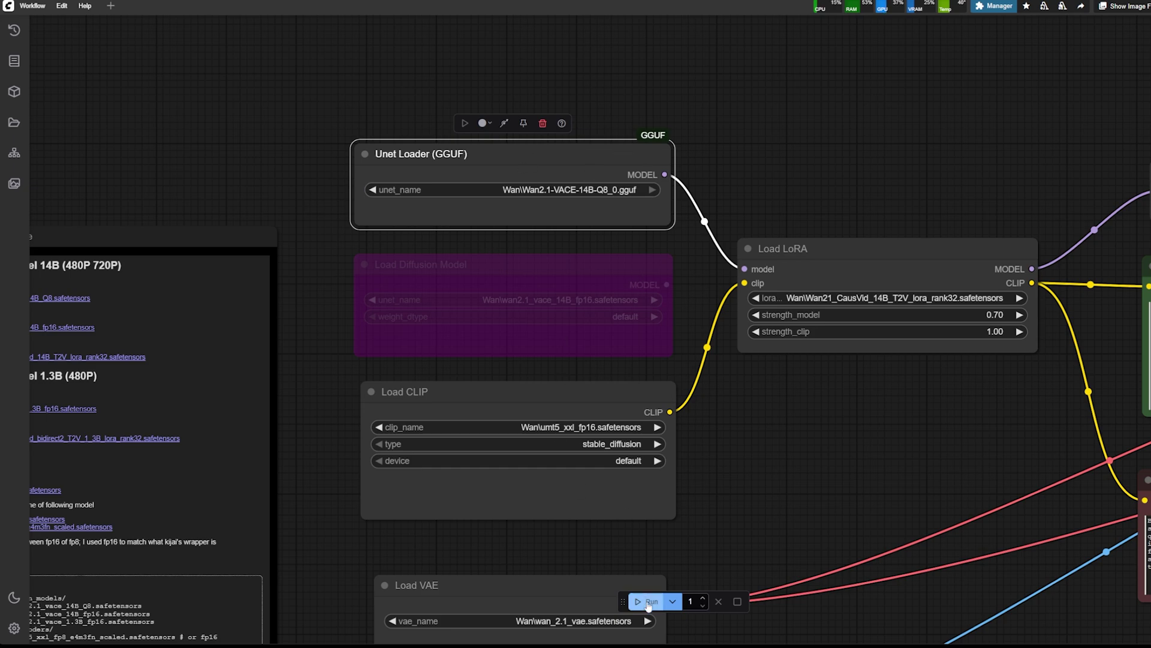
pyautogui.click(607, 427)
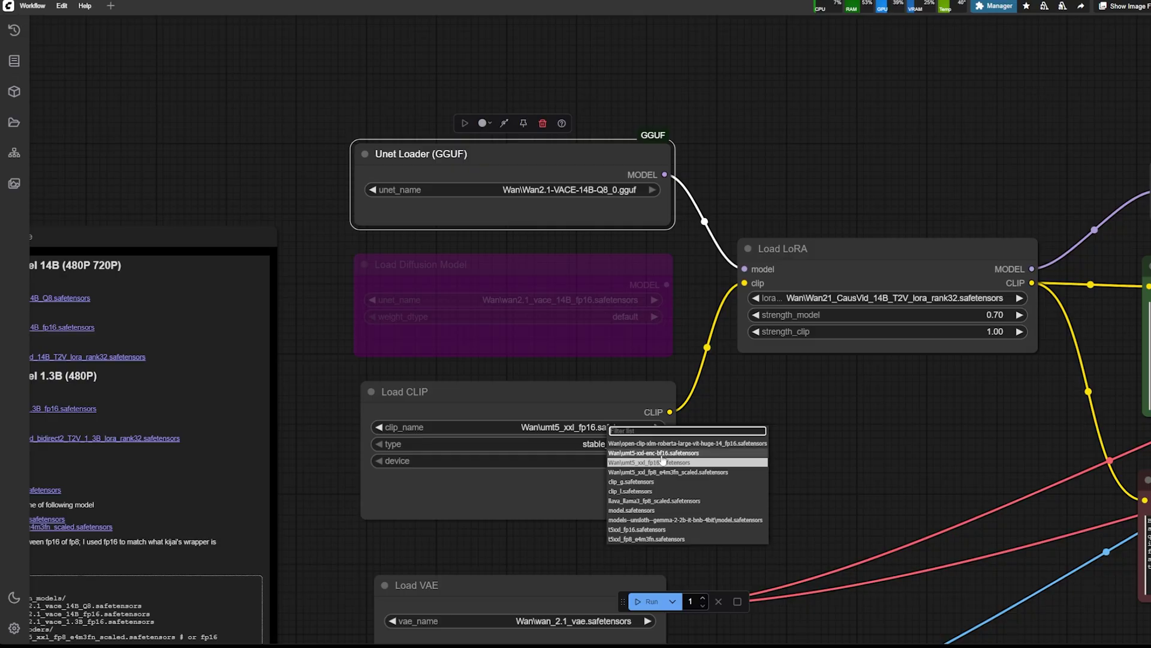
# Leave the text encoder unchanged, run the workflow, and show the logs panel.
pyautogui.click(805, 464)
pyautogui.click(646, 601)
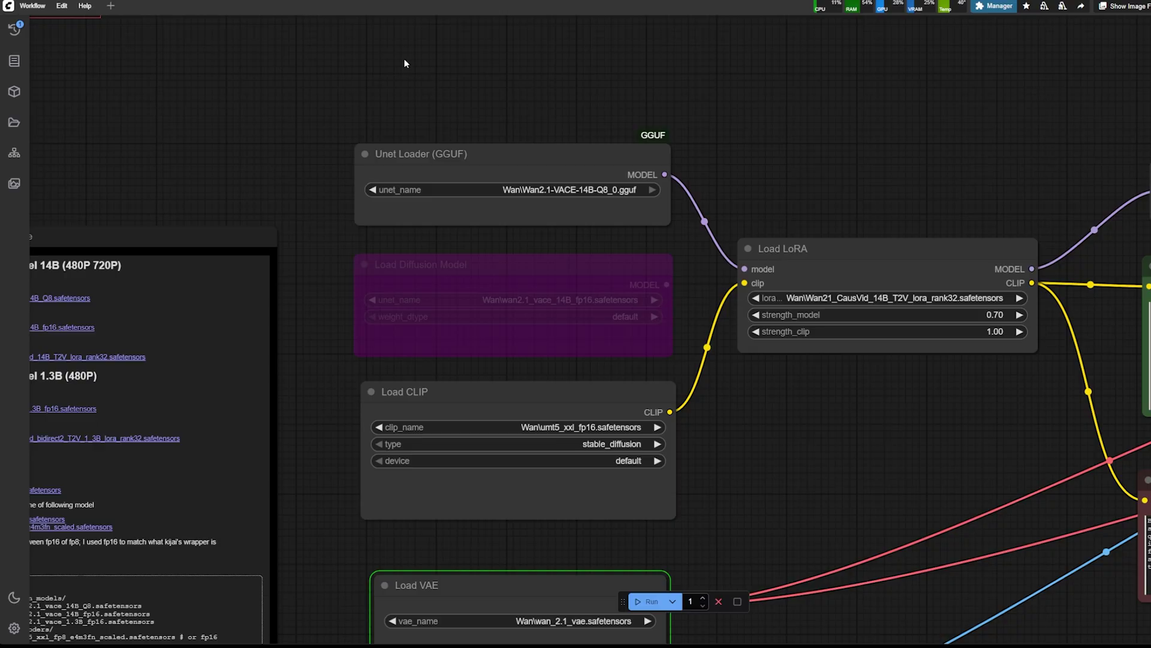
pyautogui.scroll(-3, 466, 99)
pyautogui.scroll(-3, 465, 101)
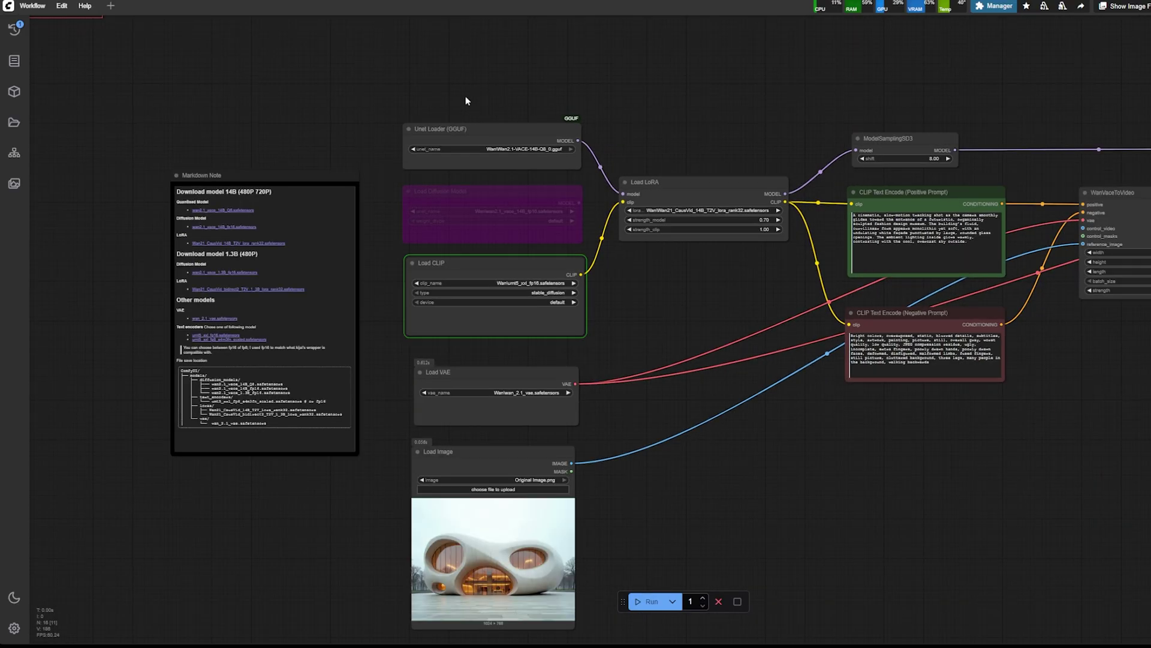
pyautogui.hotkey('ctrl', '`')
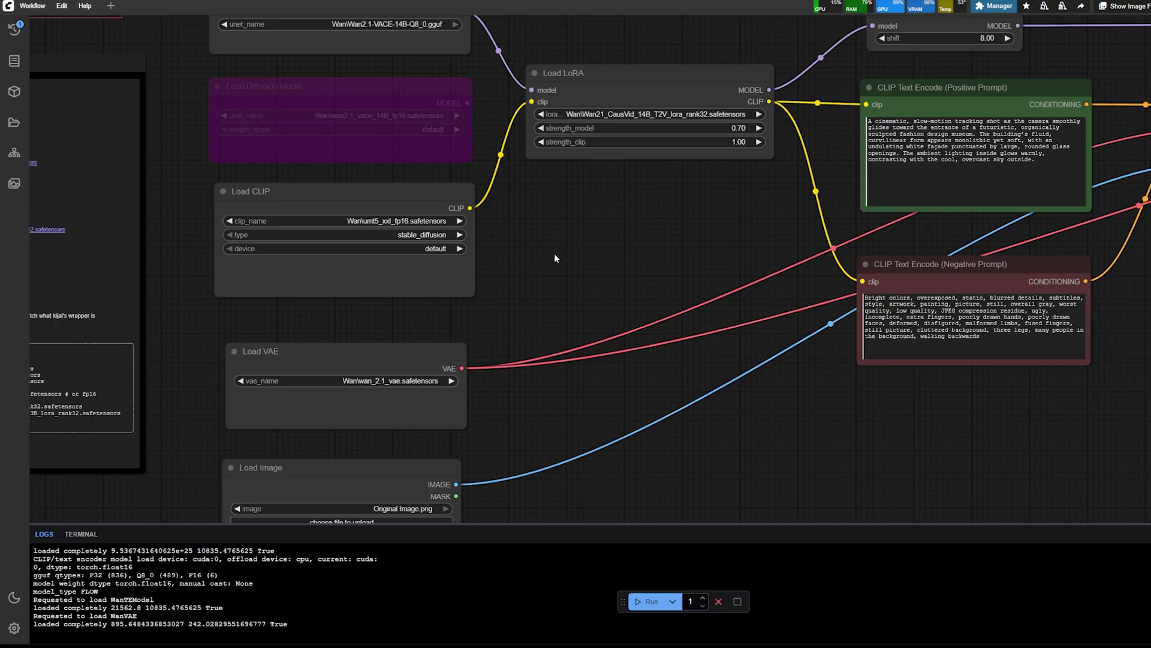
# Set the Load CLIP node's type to wan.
pyautogui.scroll(-3, 554, 253)
pyautogui.scroll(5, 506, 257)
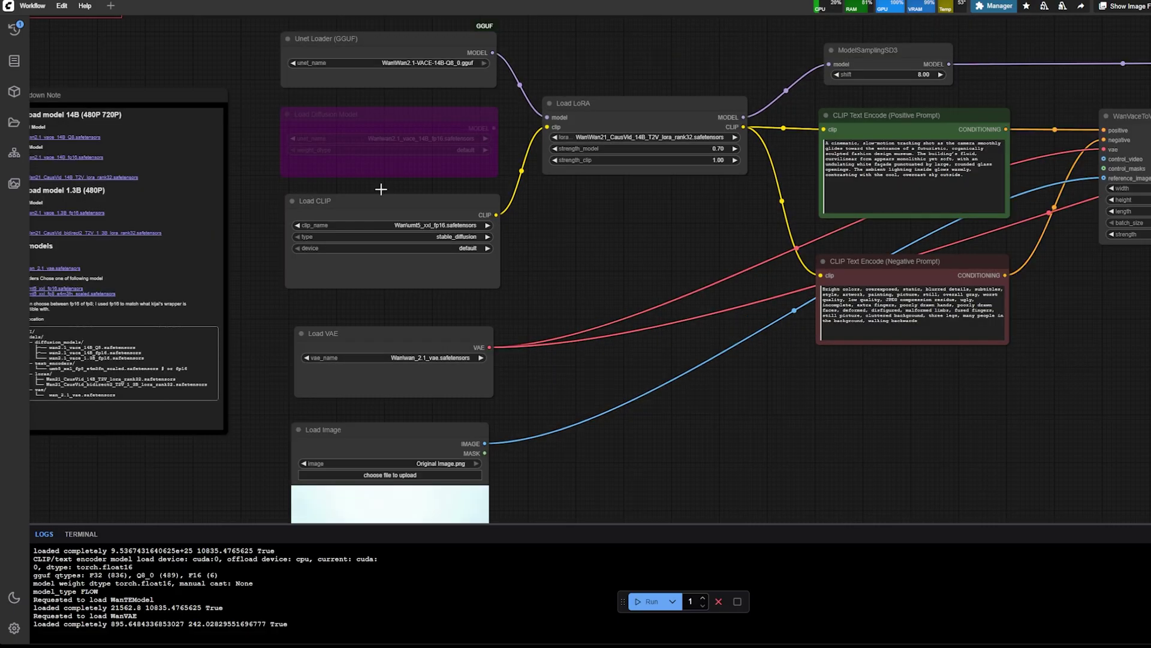
pyautogui.click(483, 240)
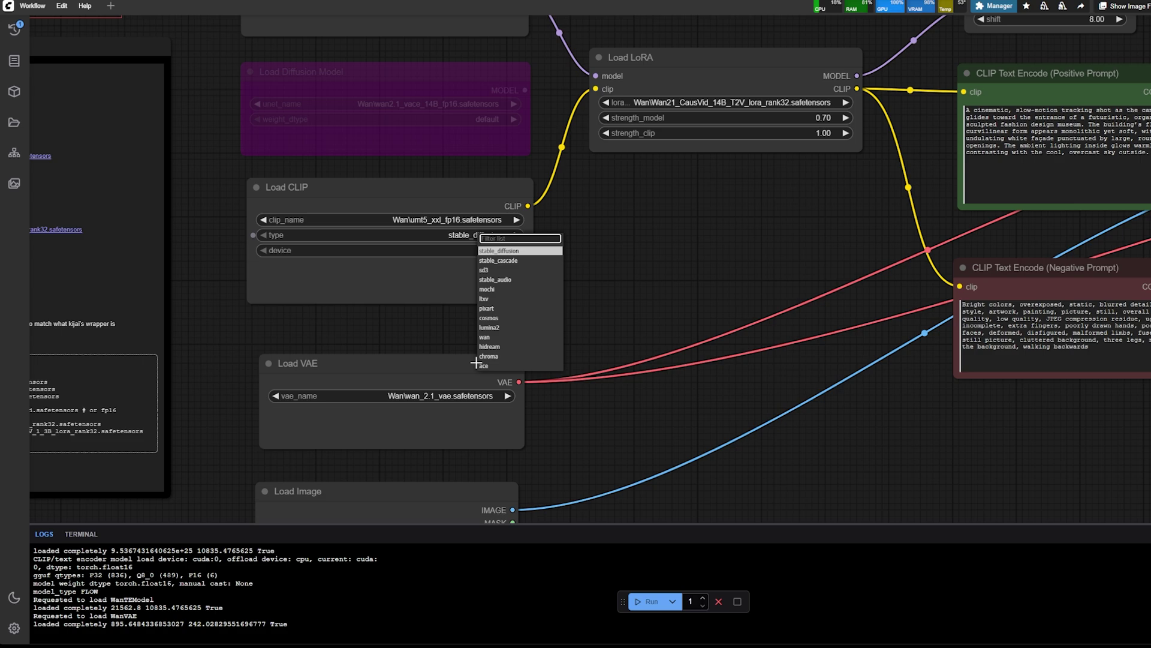
pyautogui.click(488, 341)
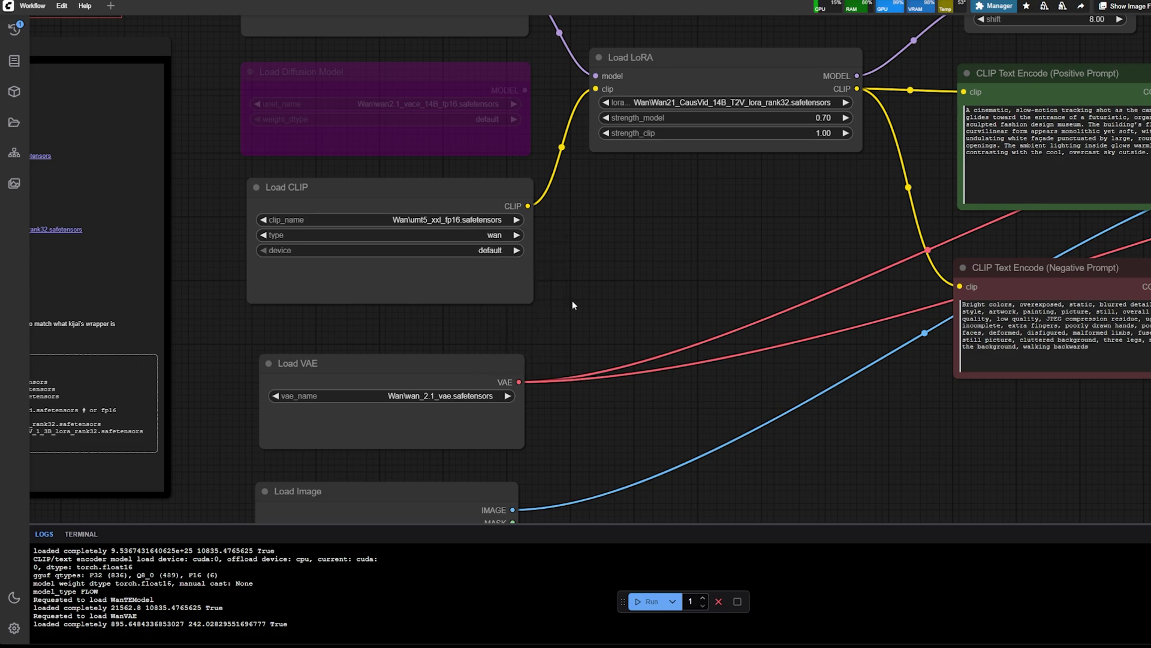
# Queue the workflow for another run.
pyautogui.scroll(-4, 572, 300)
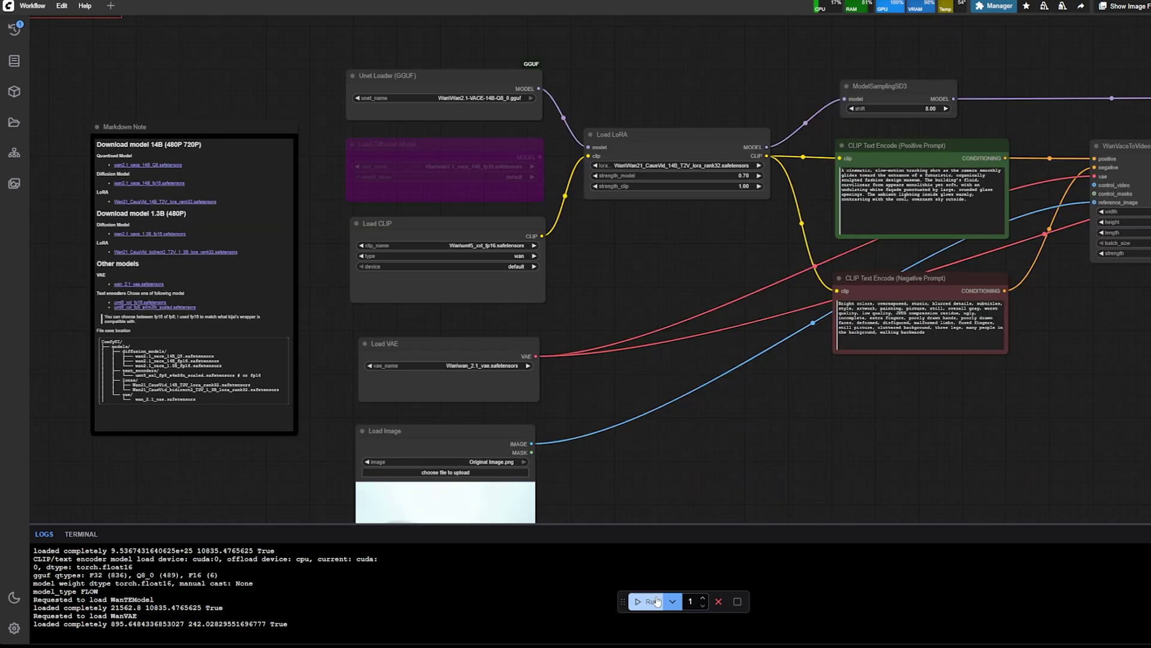
pyautogui.click(649, 601)
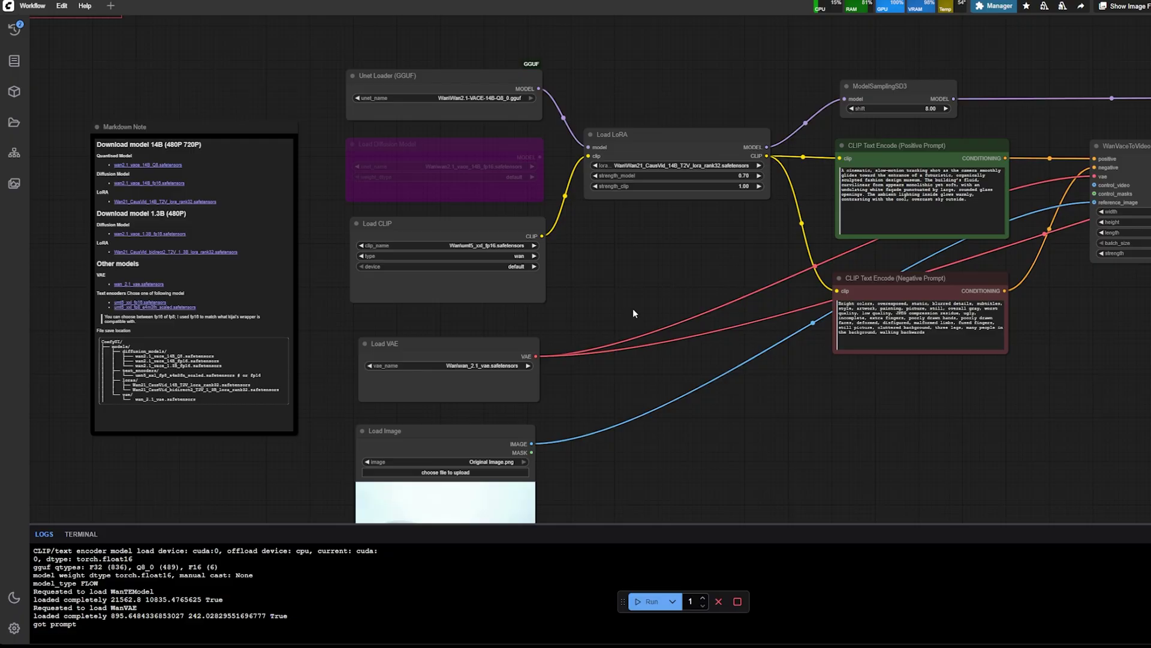
pyautogui.scroll(-3, 592, 275)
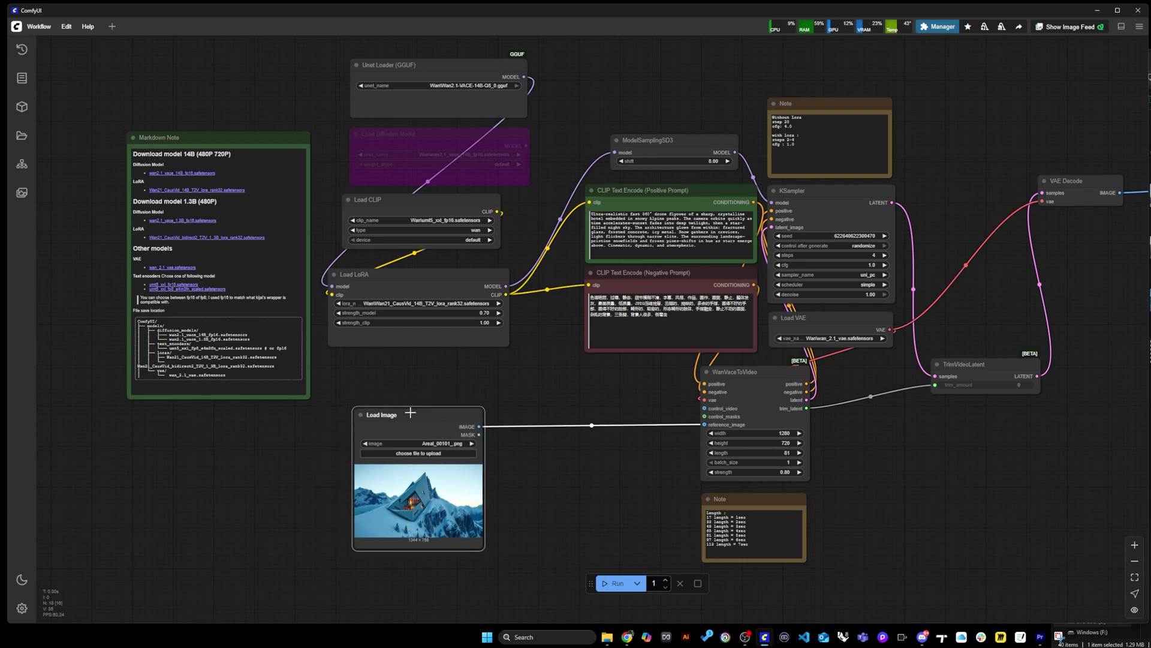
pyautogui.scroll(3, 418, 535)
pyautogui.scroll(8, 418, 536)
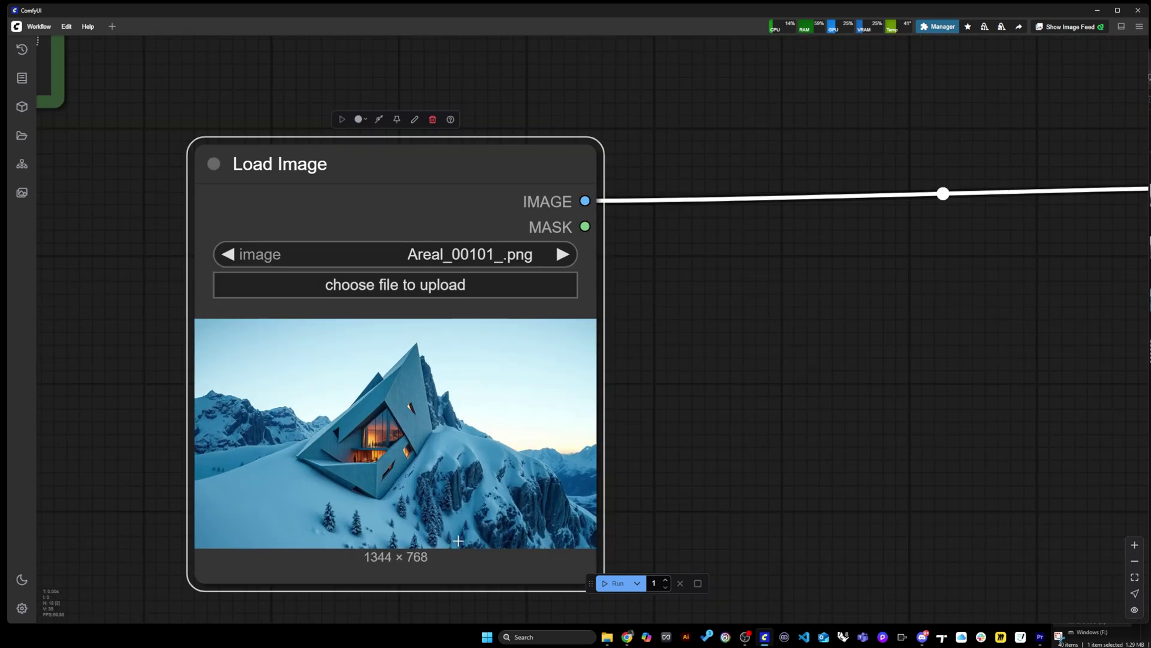
pyautogui.scroll(4, 407, 441)
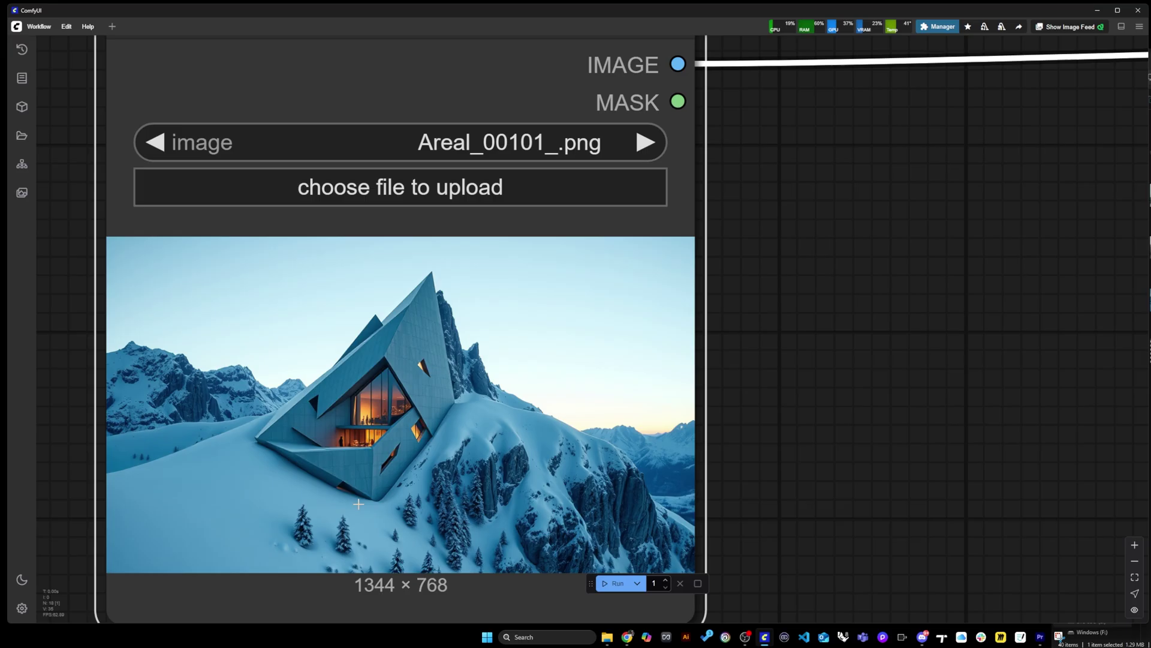
pyautogui.scroll(-8, 366, 504)
pyautogui.scroll(-5, 338, 516)
pyautogui.scroll(15, 663, 87)
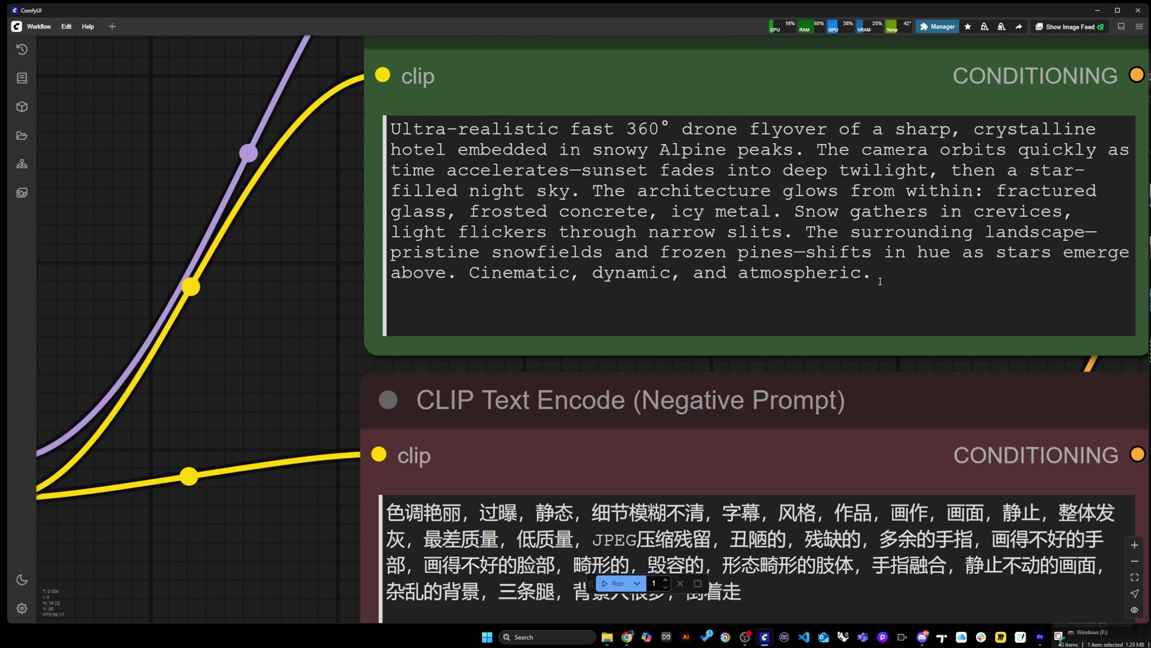
pyautogui.click(879, 281)
pyautogui.hotkey('ctrl', 'a')
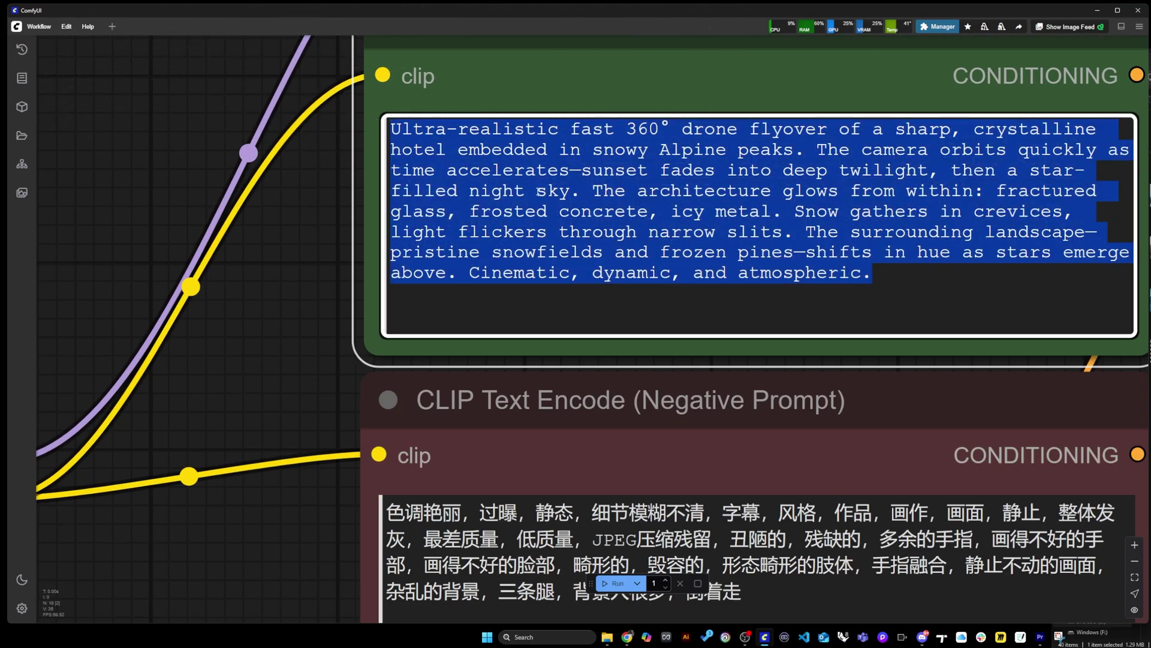
pyautogui.scroll(-3, 607, 209)
pyautogui.scroll(-4, 479, 258)
pyautogui.scroll(4, 575, 122)
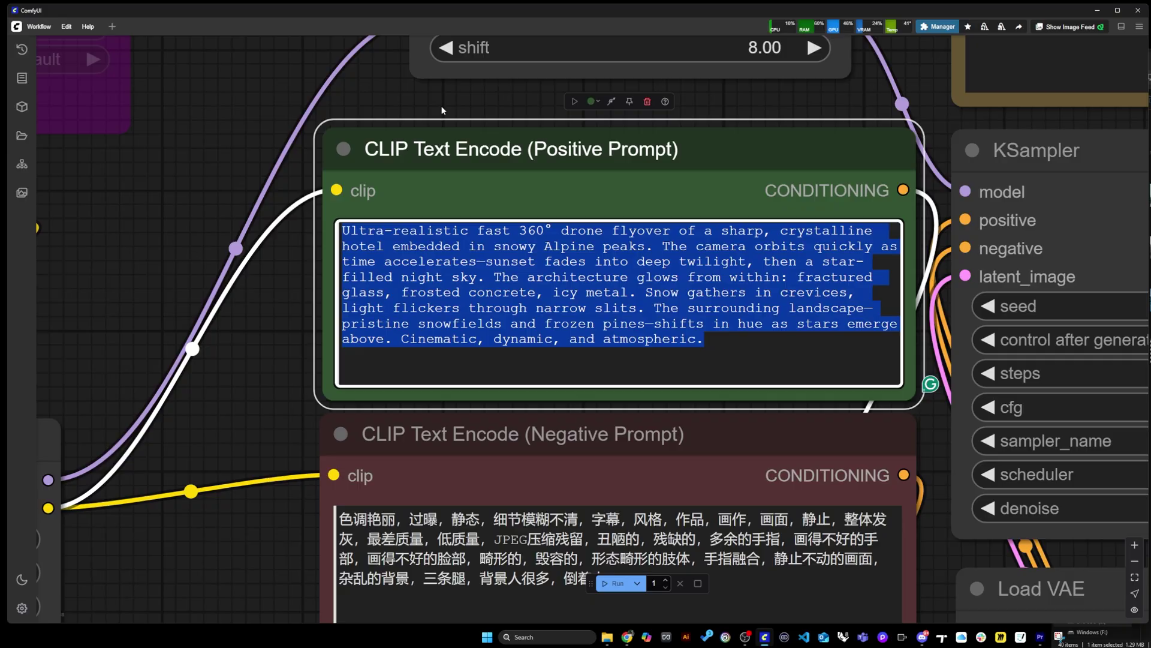
pyautogui.click(400, 230)
pyautogui.moveTo(469, 231); pyautogui.dragTo(822, 251)
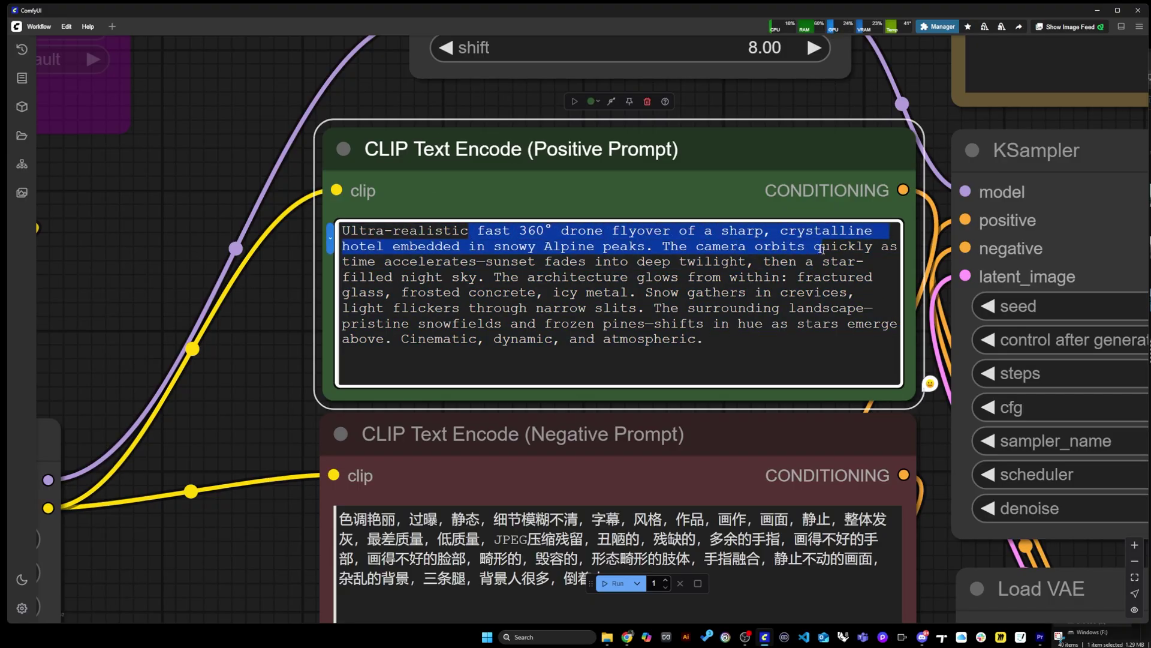
pyautogui.click(694, 249)
pyautogui.moveTo(662, 246); pyautogui.dragTo(487, 278)
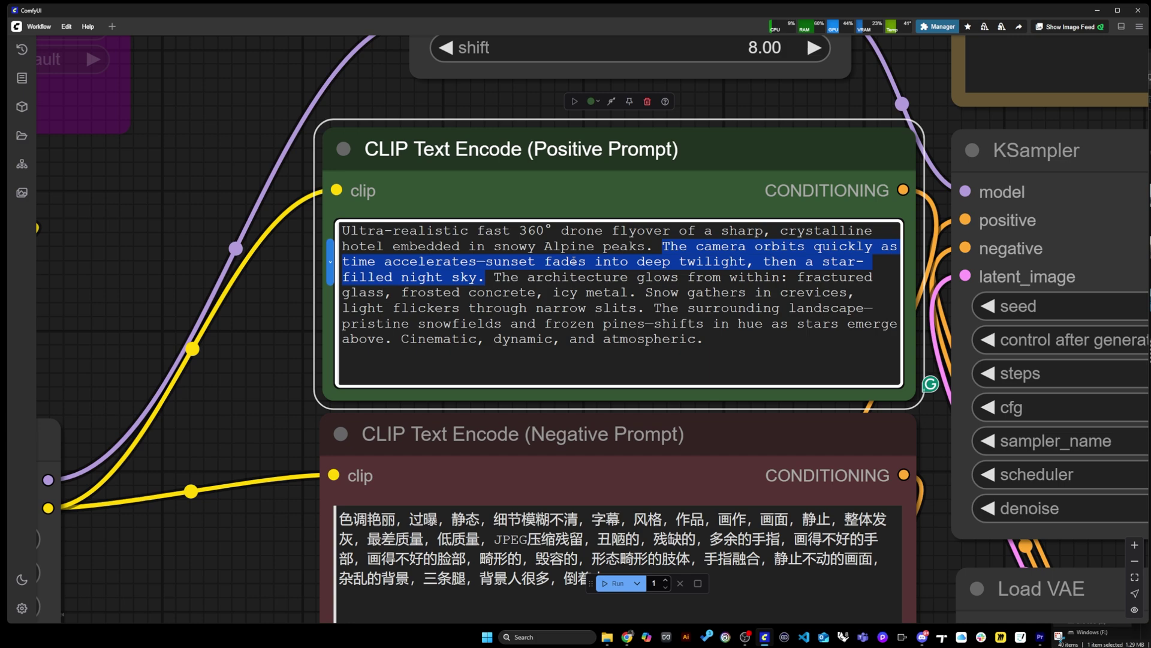
pyautogui.click(662, 325)
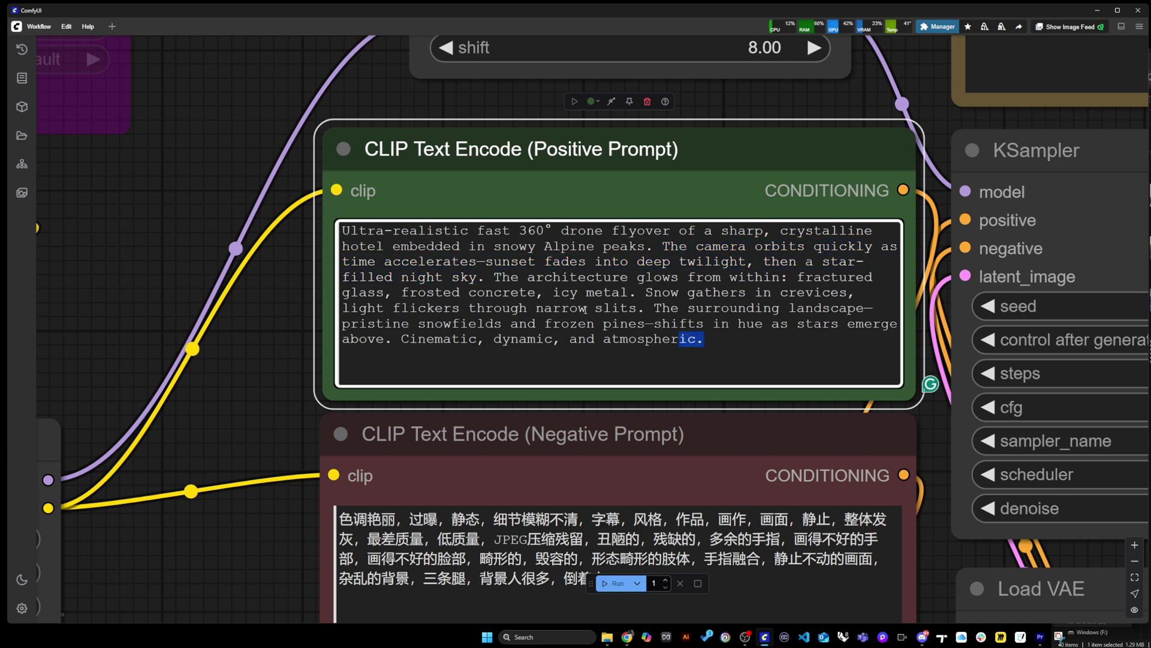
pyautogui.moveTo(704, 340); pyautogui.dragTo(494, 277)
pyautogui.click(626, 292)
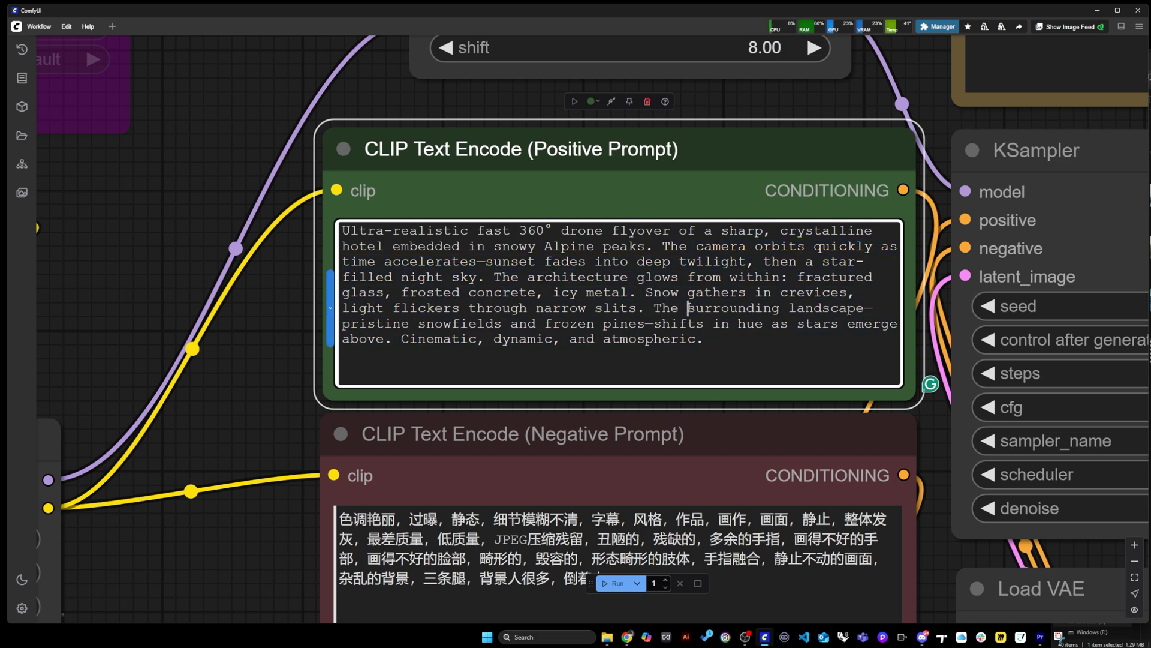
pyautogui.moveTo(662, 246); pyautogui.dragTo(826, 261)
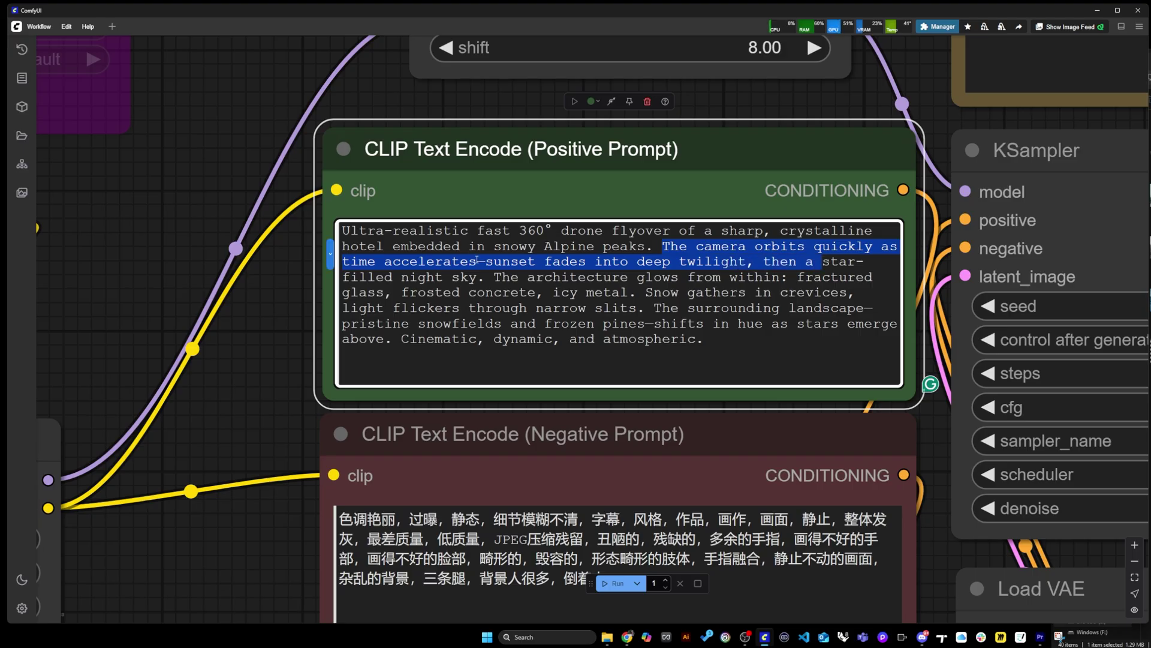
pyautogui.scroll(-2, 620, 326)
pyautogui.click(755, 165)
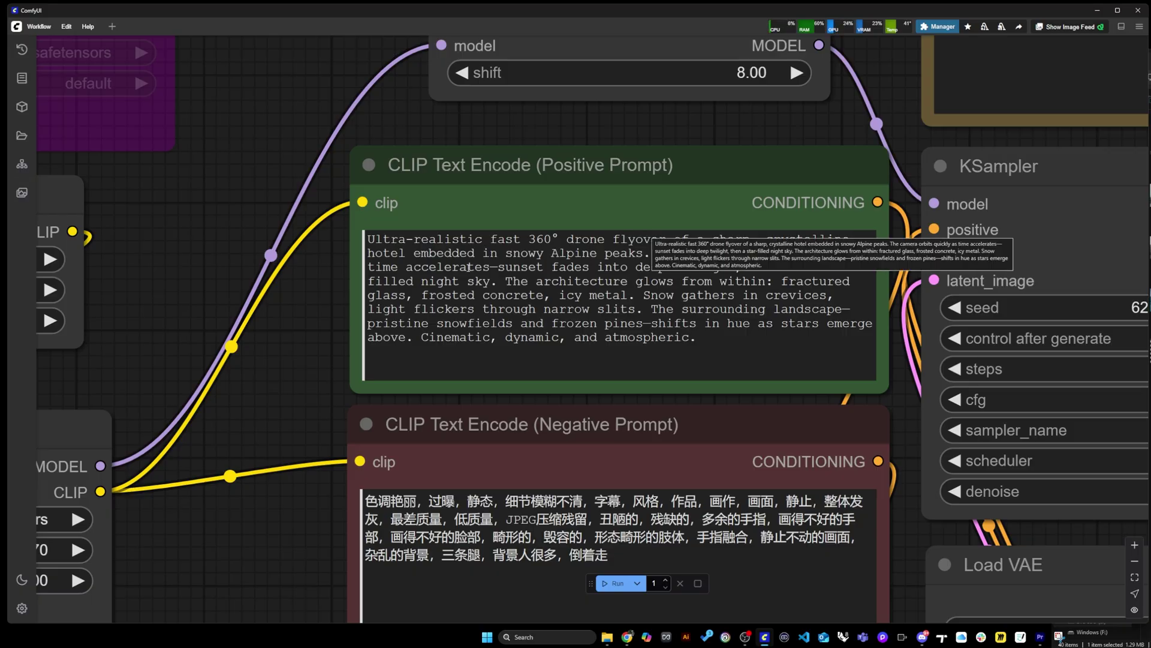
pyautogui.click(469, 279)
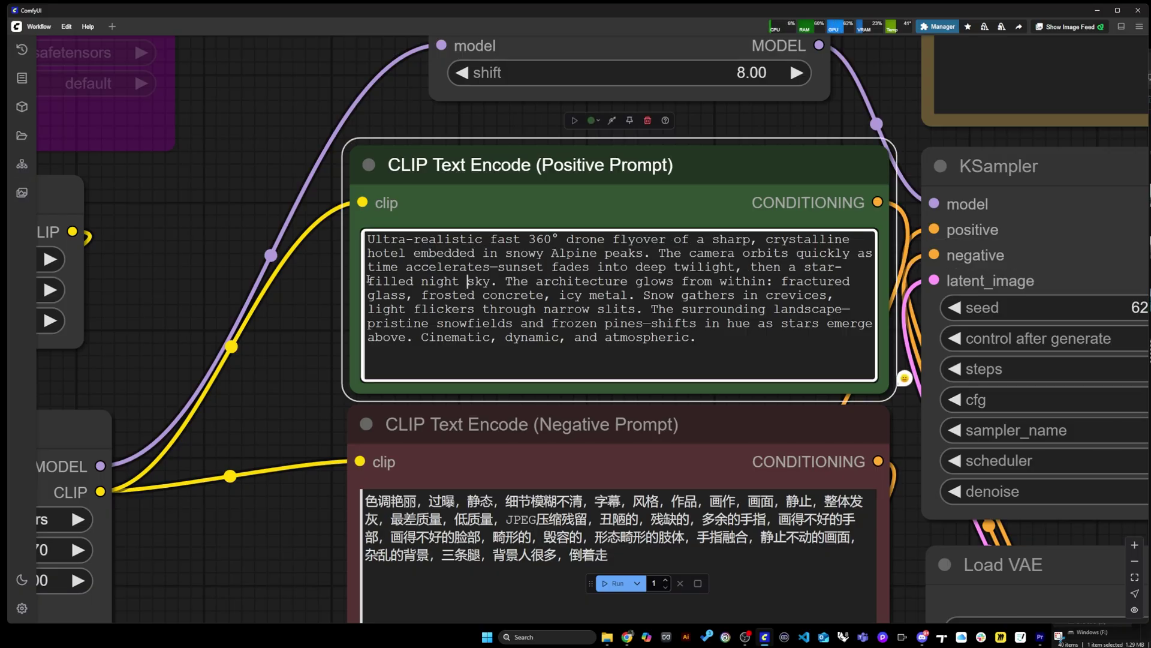
pyautogui.moveTo(369, 279); pyautogui.dragTo(490, 280)
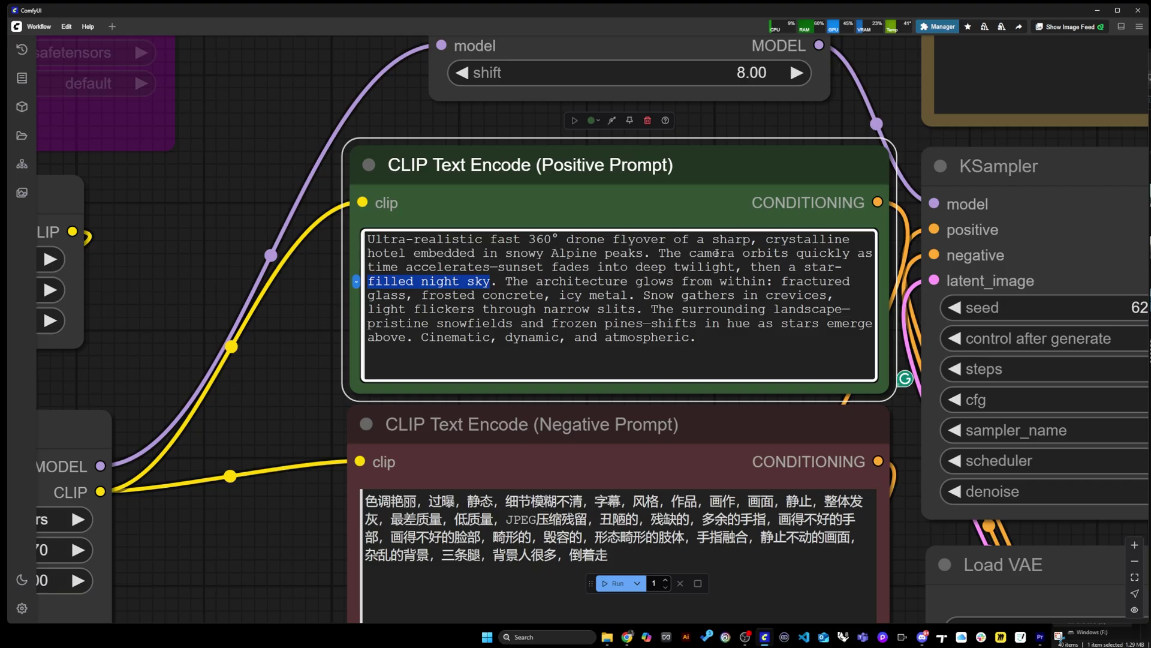